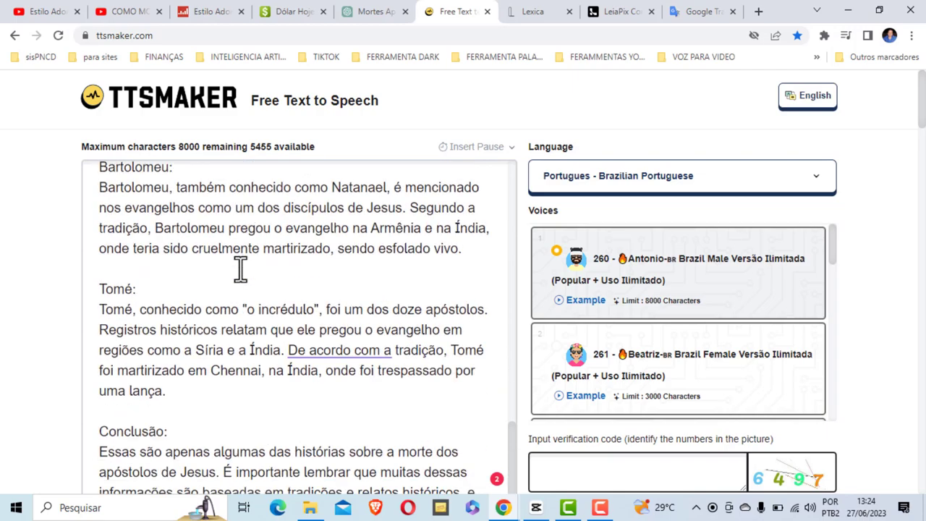
# Review the pasted Portuguese script, enter the verification code from the picture and convert the script to speech
pyautogui.scroll(-3, 390, 289)
pyautogui.scroll(-2, 273, 235)
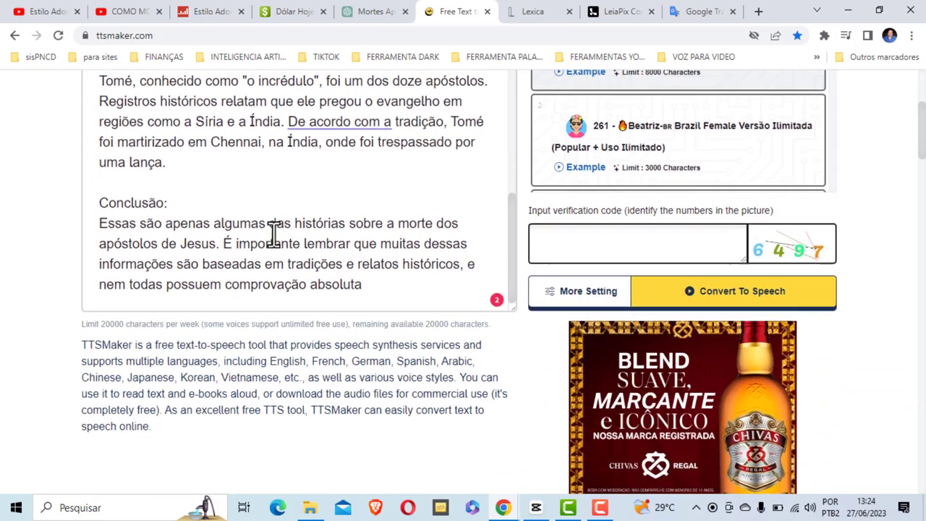
pyautogui.scroll(5, 274, 235)
pyautogui.scroll(10, 274, 248)
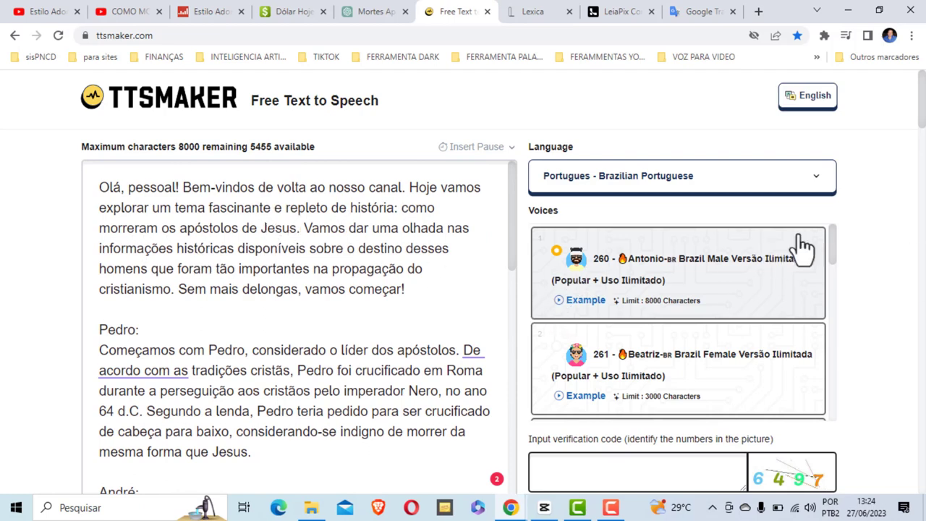
pyautogui.scroll(-3, 872, 240)
pyautogui.scroll(-1, 867, 228)
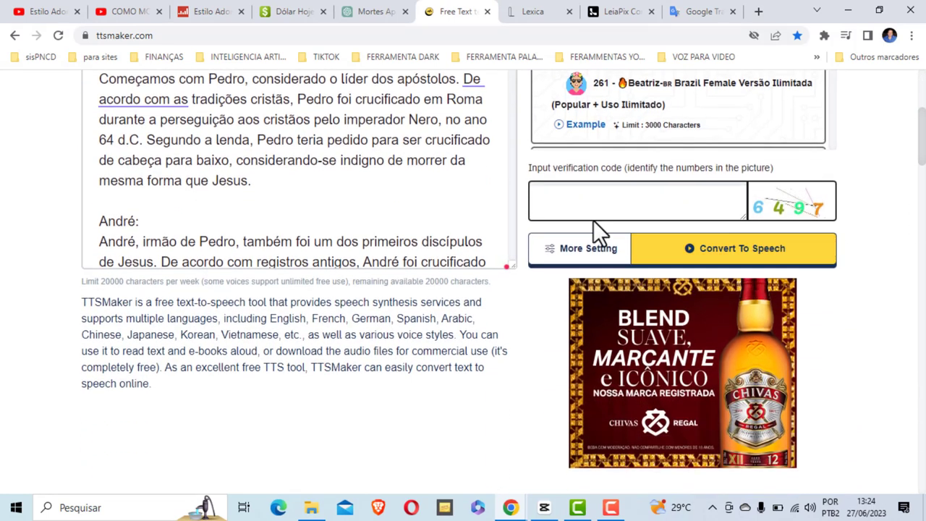
pyautogui.click(577, 204)
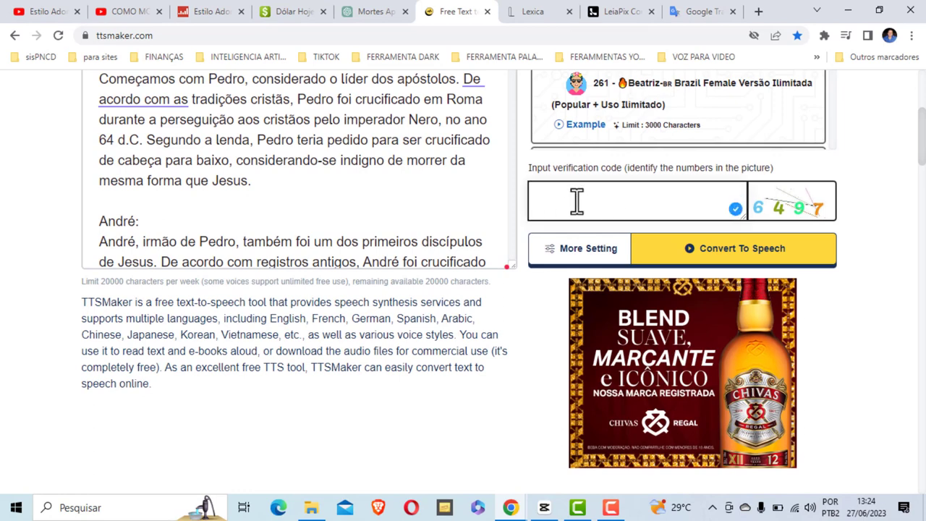
pyautogui.scroll(1, 577, 202)
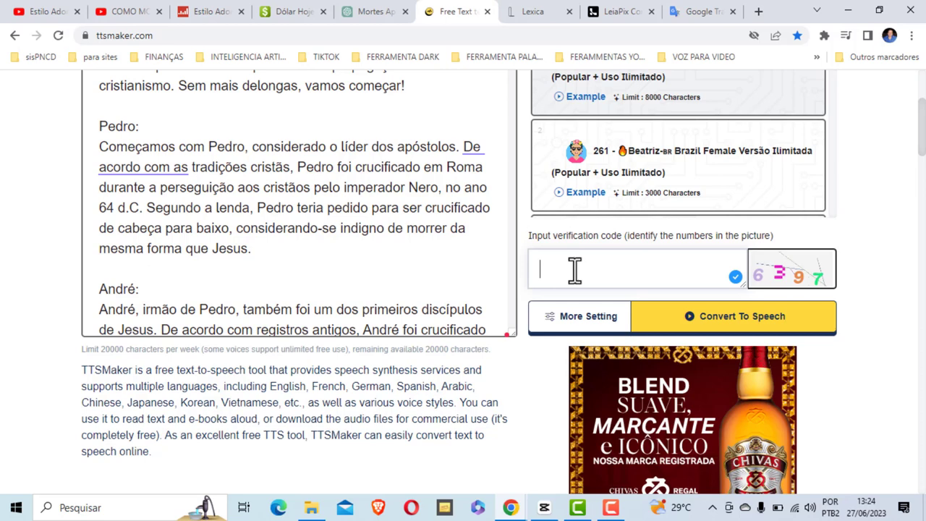
pyautogui.write('6397')
pyautogui.click(719, 326)
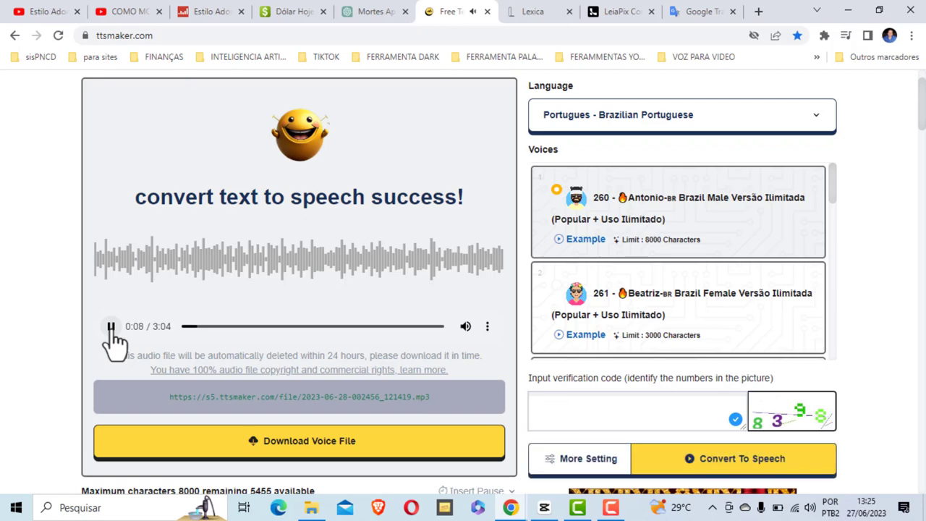
# Pause the voice preview and download the MP3 to Área de Trabalho as AUDIO PARA VIDEO
pyautogui.click(111, 327)
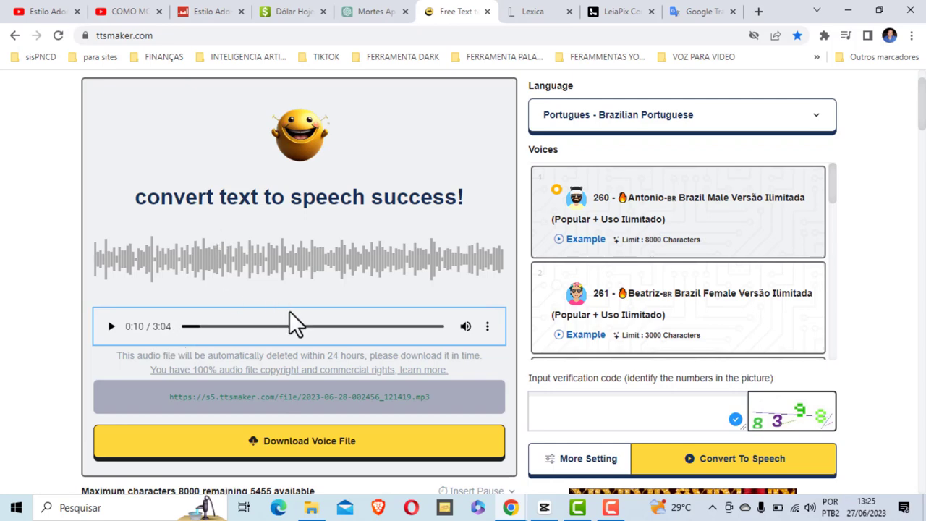
pyautogui.click(487, 329)
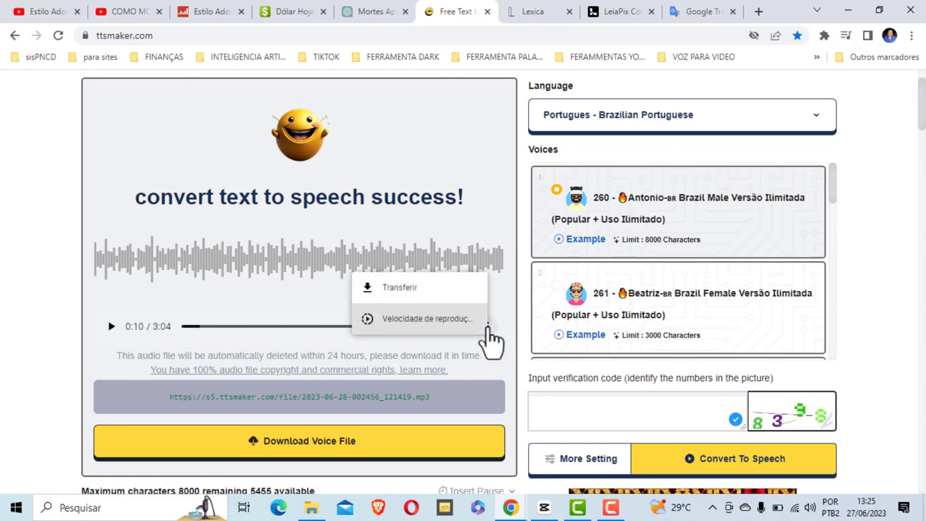
pyautogui.click(412, 289)
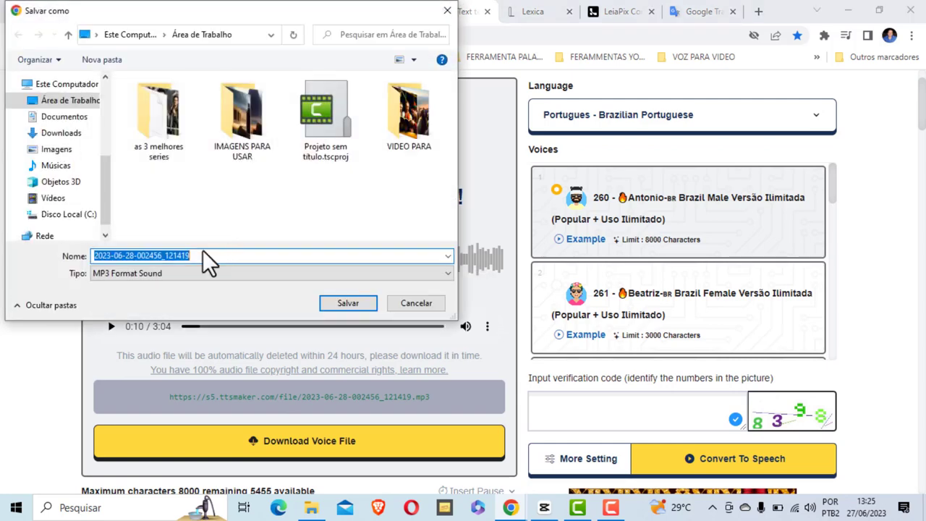
pyautogui.click(77, 100)
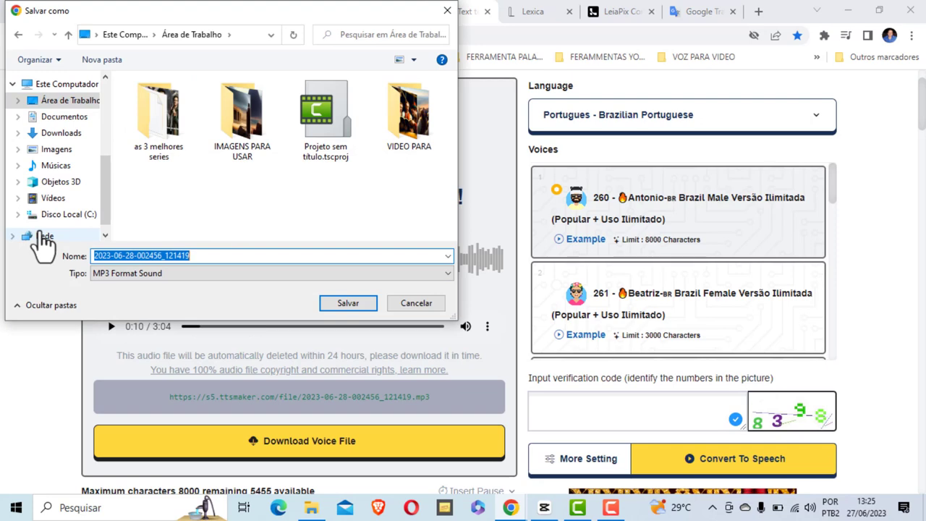
pyautogui.write('AUDIO ')
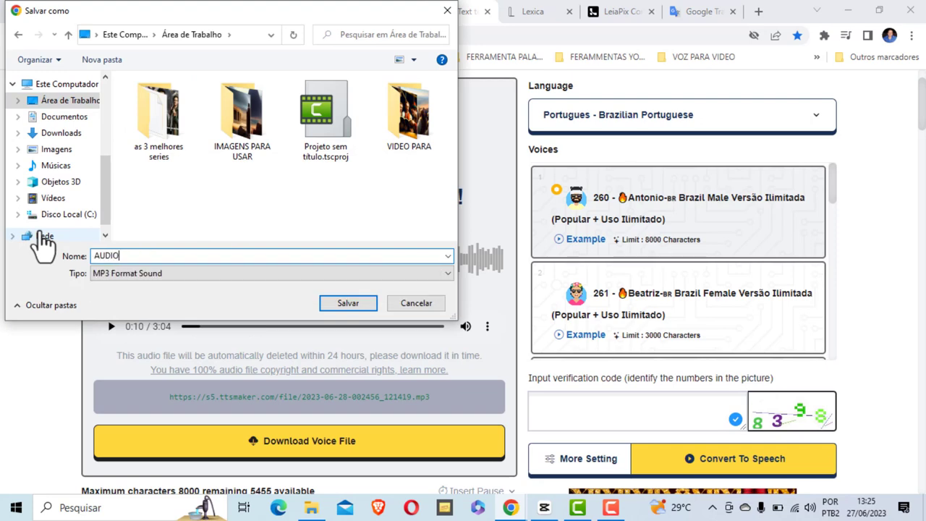
pyautogui.write('PARA VIDEO')
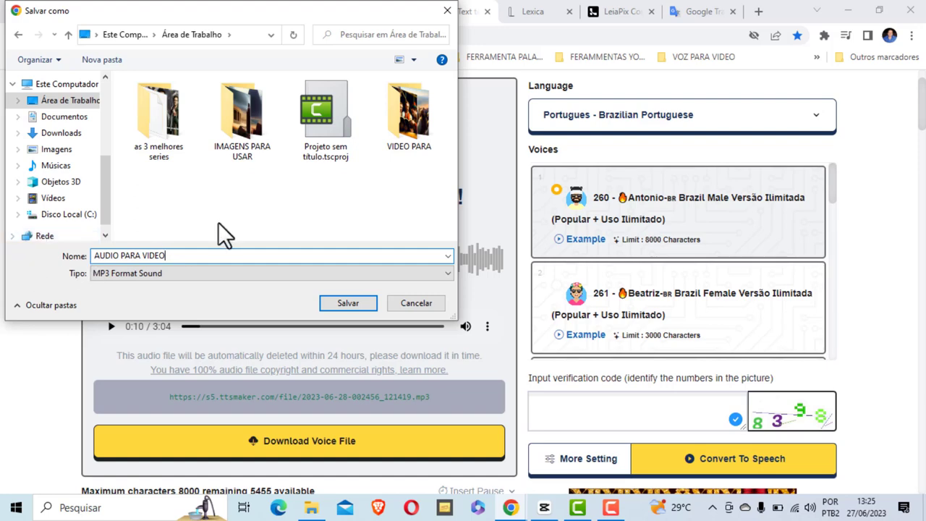
pyautogui.click(342, 301)
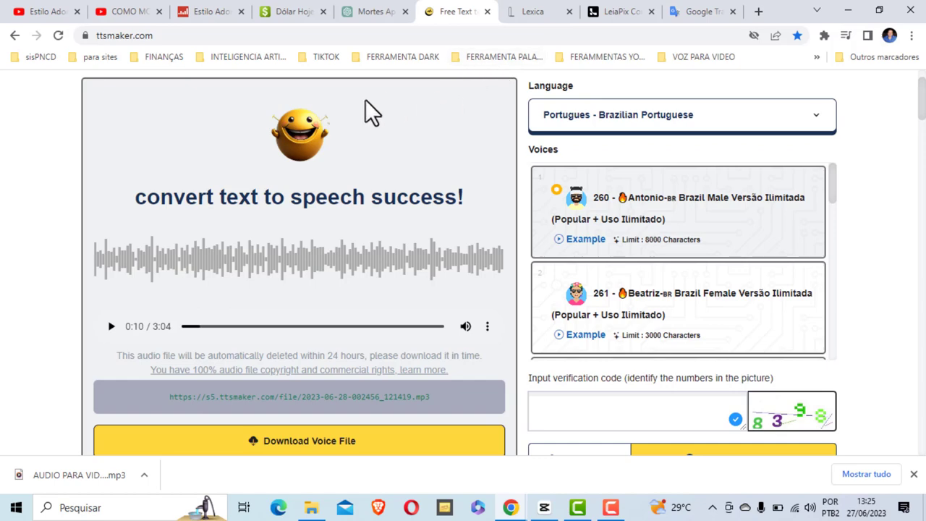
# Check the reference YouTube video's page, and browse the sample image gallery on Lexica's home page
pyautogui.click(125, 14)
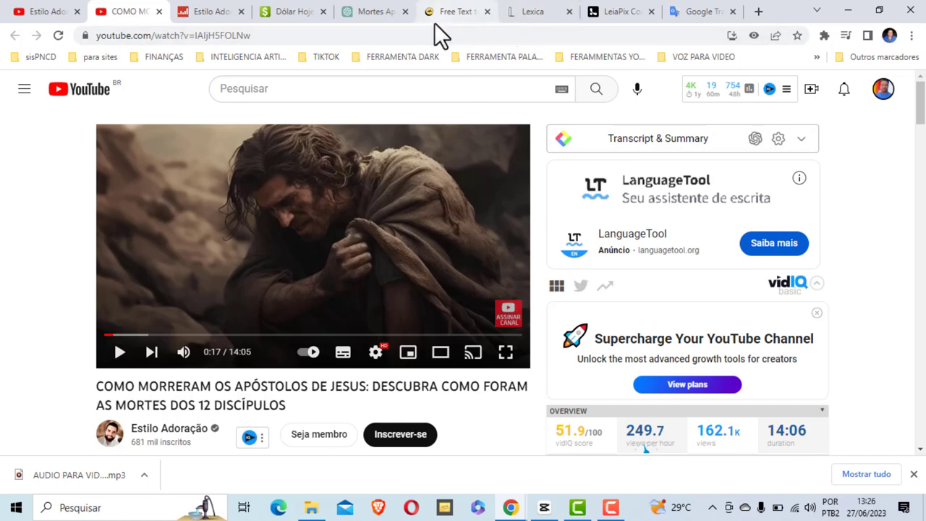
pyautogui.click(524, 12)
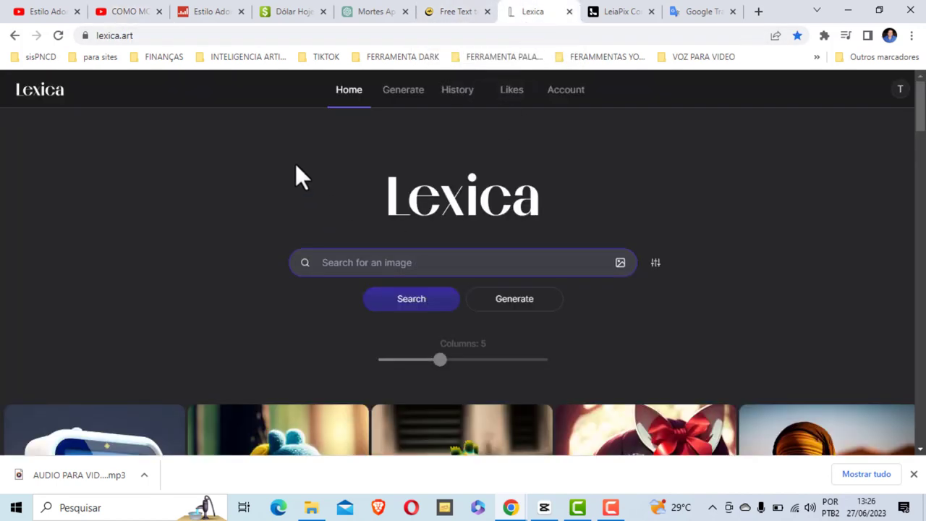
pyautogui.scroll(-2, 300, 165)
pyautogui.scroll(2, 300, 165)
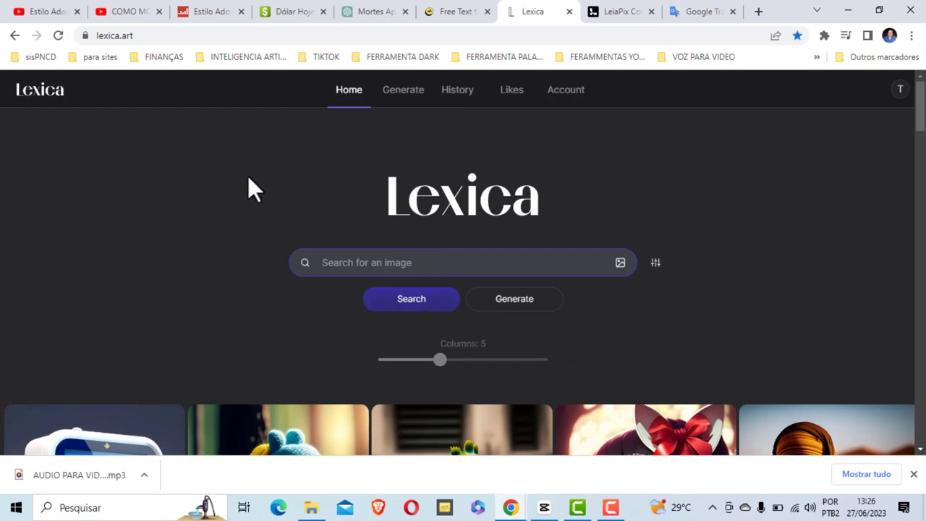
pyautogui.scroll(-2, 250, 187)
pyautogui.scroll(2, 253, 196)
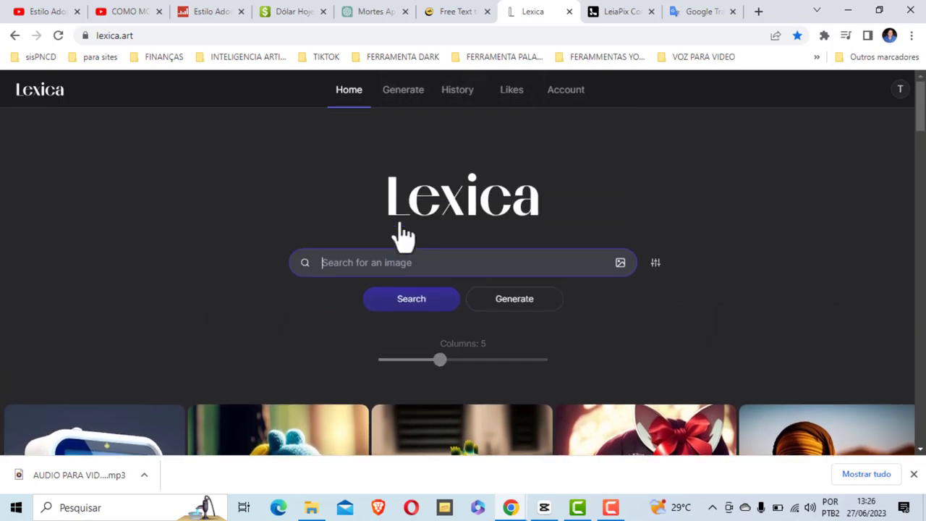
pyautogui.scroll(-4, 579, 235)
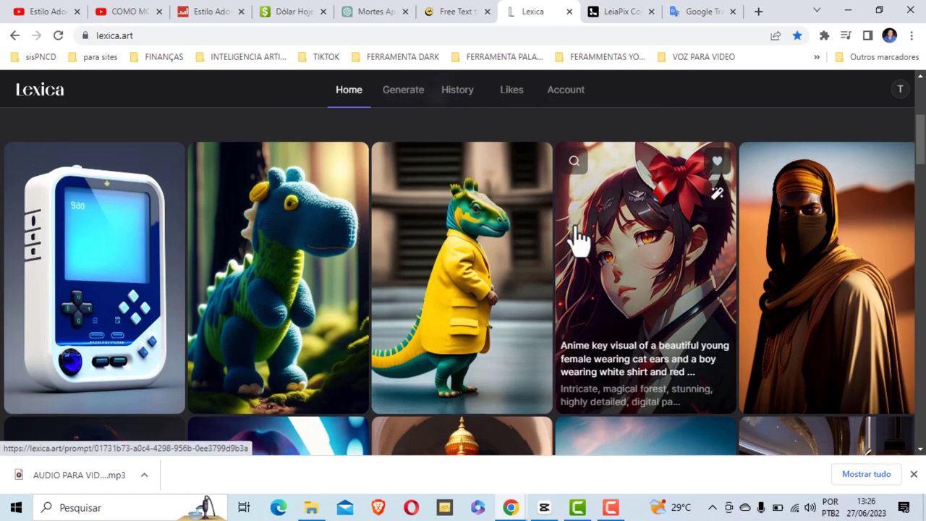
pyautogui.scroll(1, 200, 279)
pyautogui.scroll(-5, 447, 263)
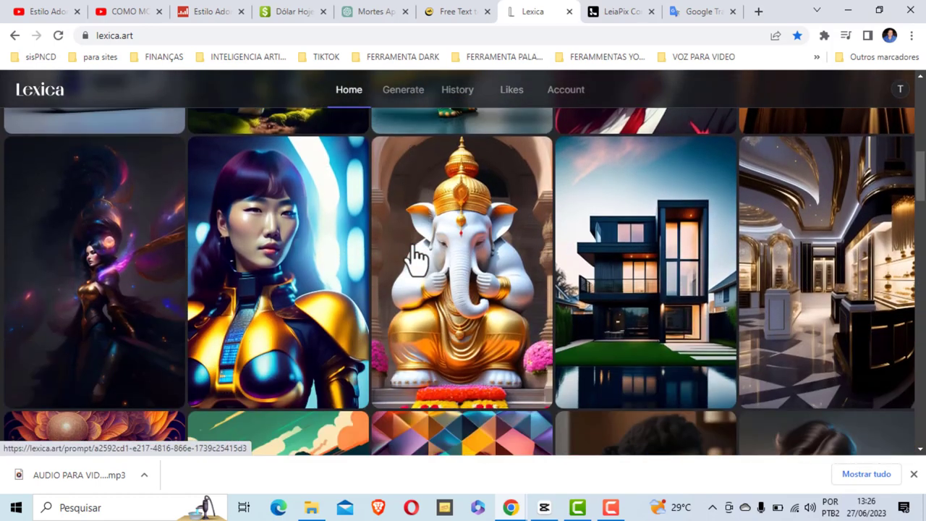
pyautogui.scroll(-6, 417, 257)
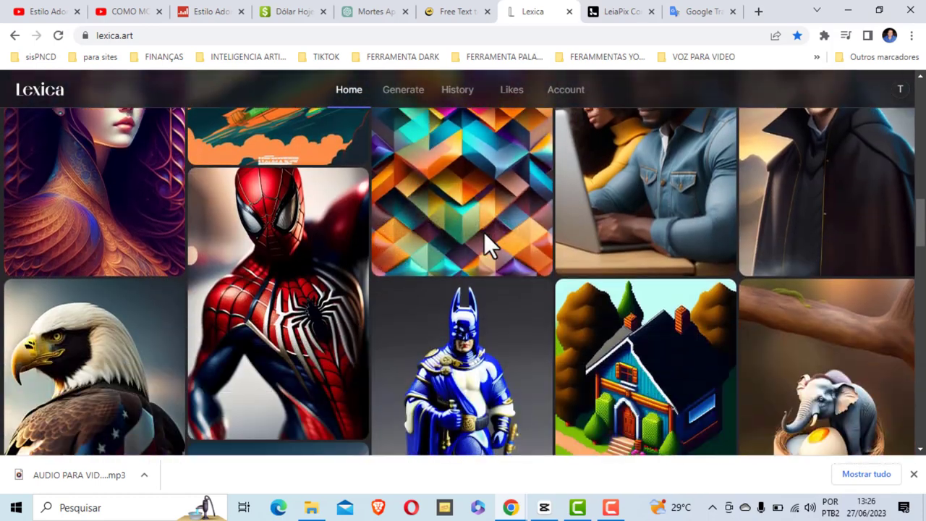
pyautogui.scroll(-6, 485, 233)
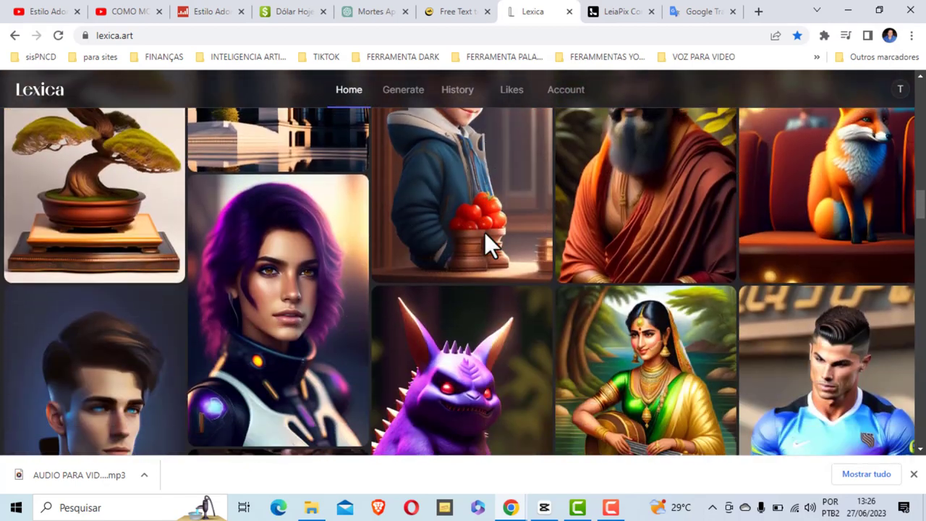
pyautogui.scroll(-1, 485, 232)
pyautogui.scroll(12, 485, 232)
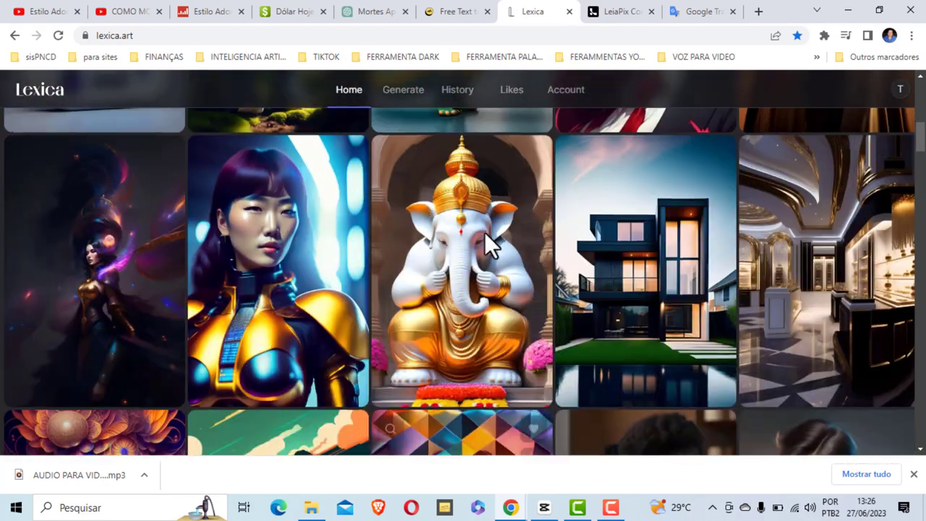
pyautogui.scroll(6, 485, 233)
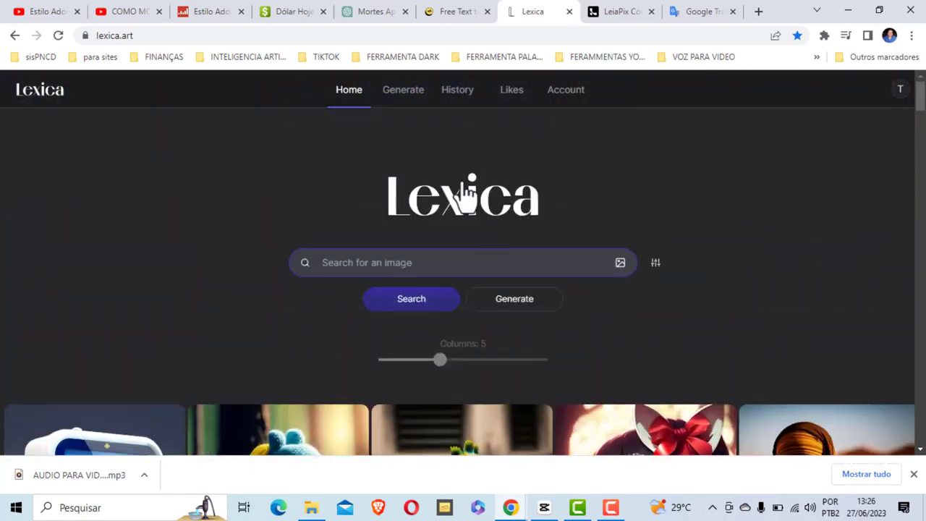
pyautogui.scroll(-3, 593, 253)
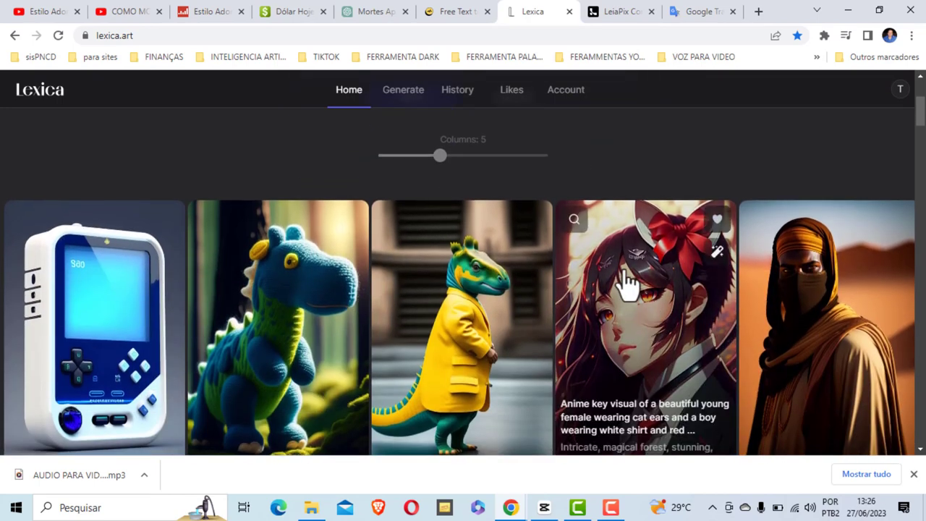
pyautogui.scroll(-1, 627, 283)
pyautogui.scroll(1, 683, 275)
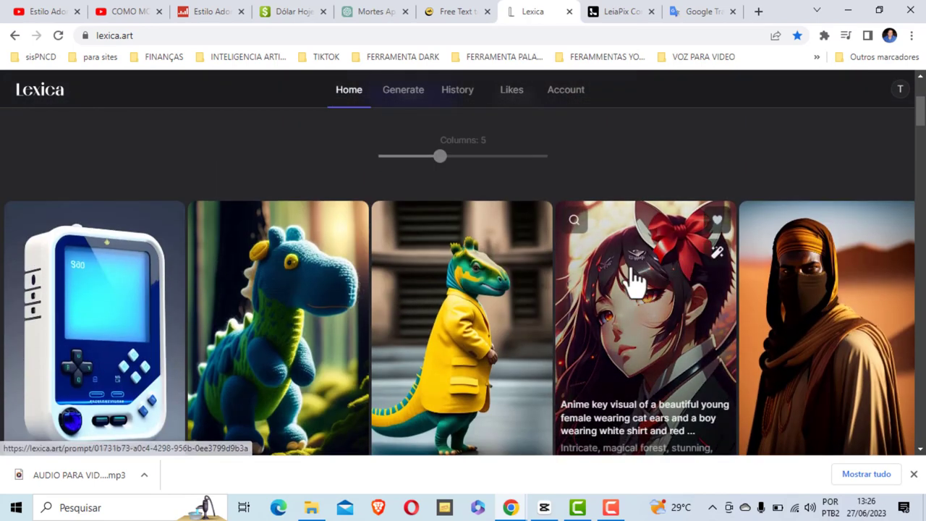
pyautogui.scroll(-2, 675, 286)
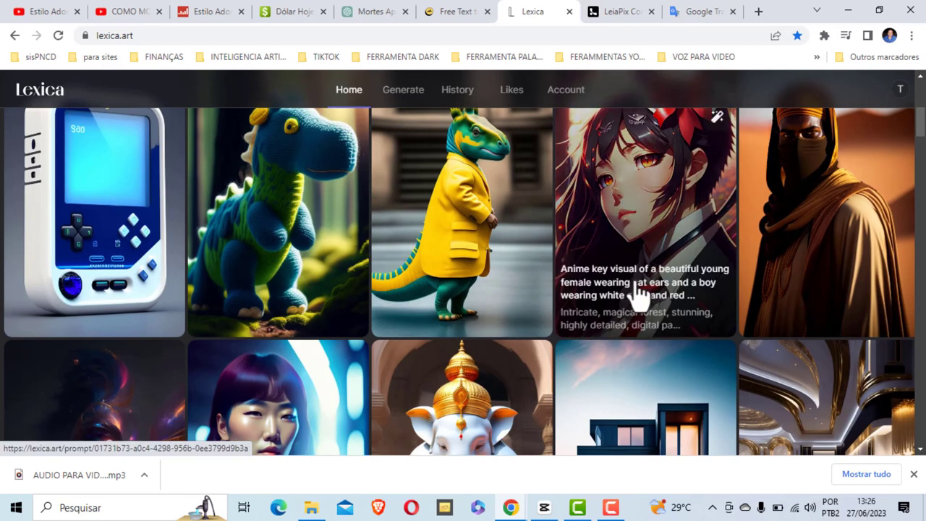
pyautogui.scroll(3, 608, 244)
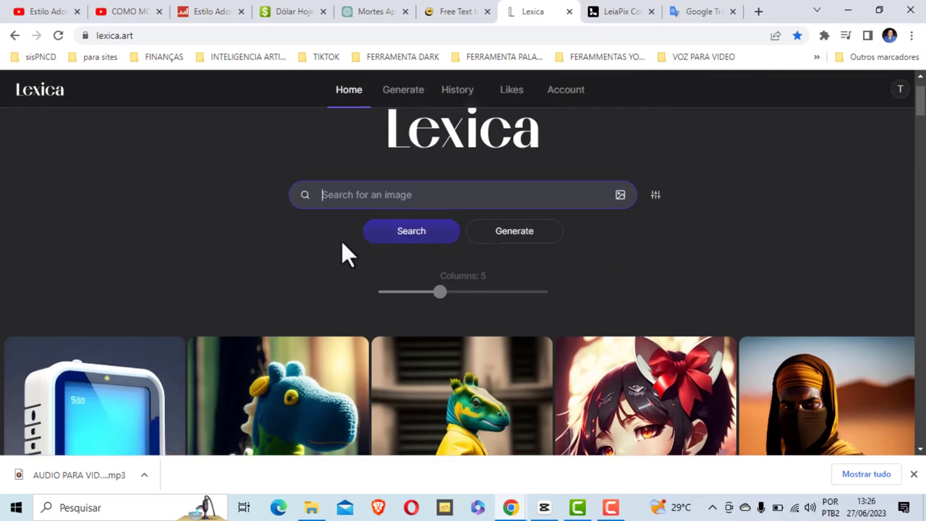
pyautogui.scroll(1, 341, 243)
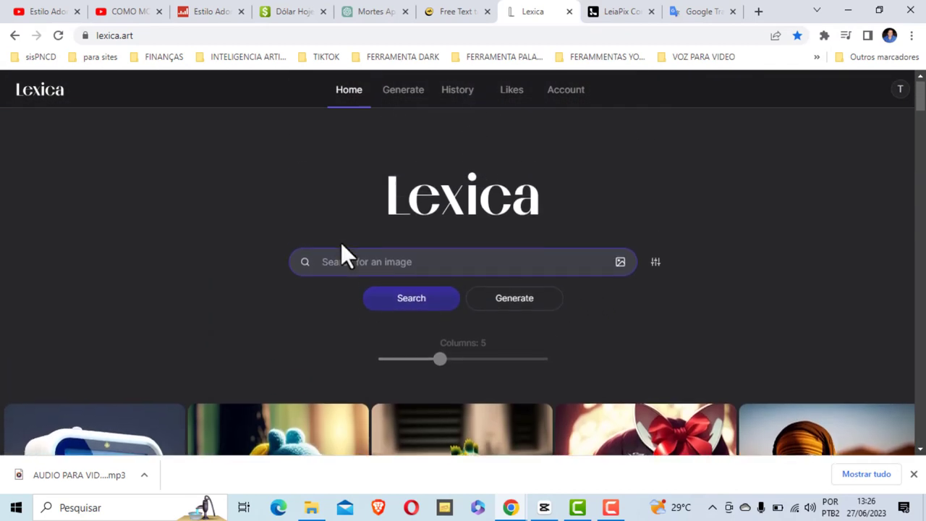
# Open Lexica's image generation page and check the English translation of "Apóstolos de jesus" in Google Tradutor
pyautogui.click(403, 90)
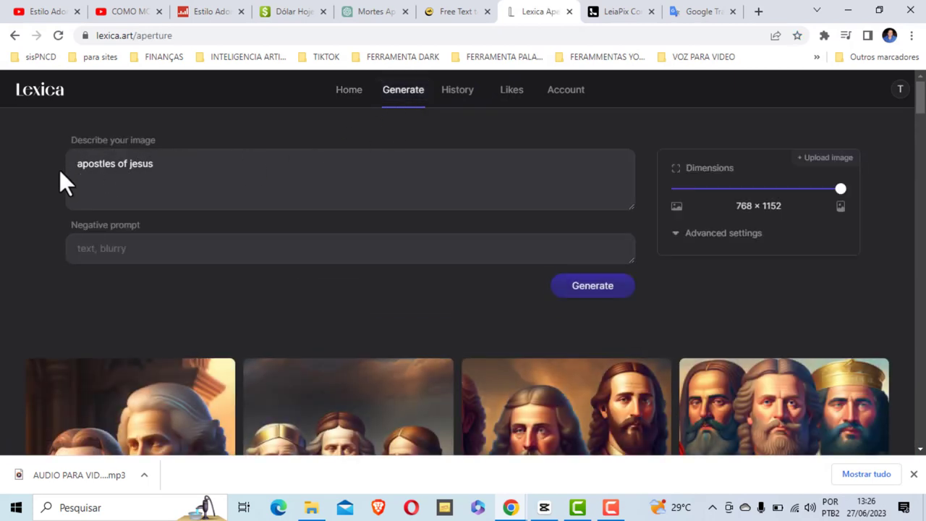
pyautogui.click(720, 11)
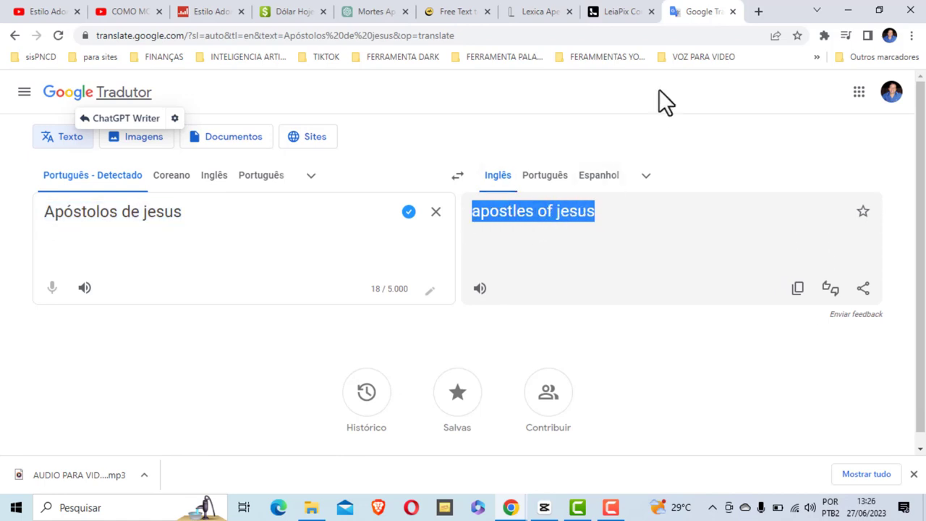
pyautogui.click(547, 16)
# Examine the Lexica images already generated from the prompt "apostles of jesus"
pyautogui.scroll(-1, 310, 176)
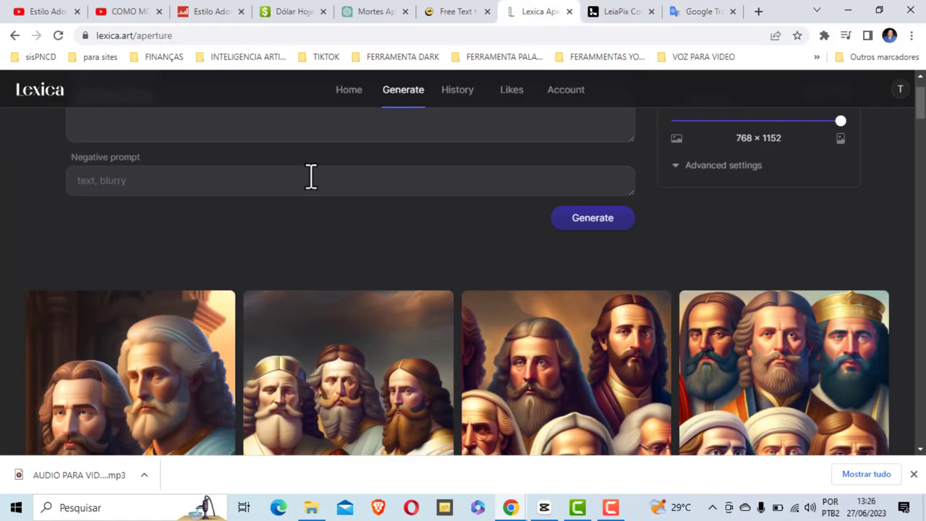
pyautogui.scroll(1, 310, 176)
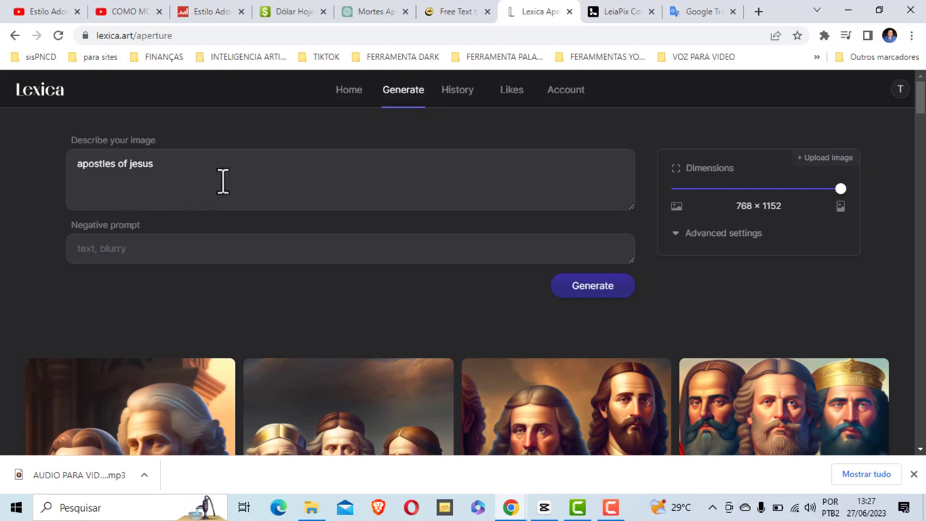
pyautogui.scroll(-2, 222, 136)
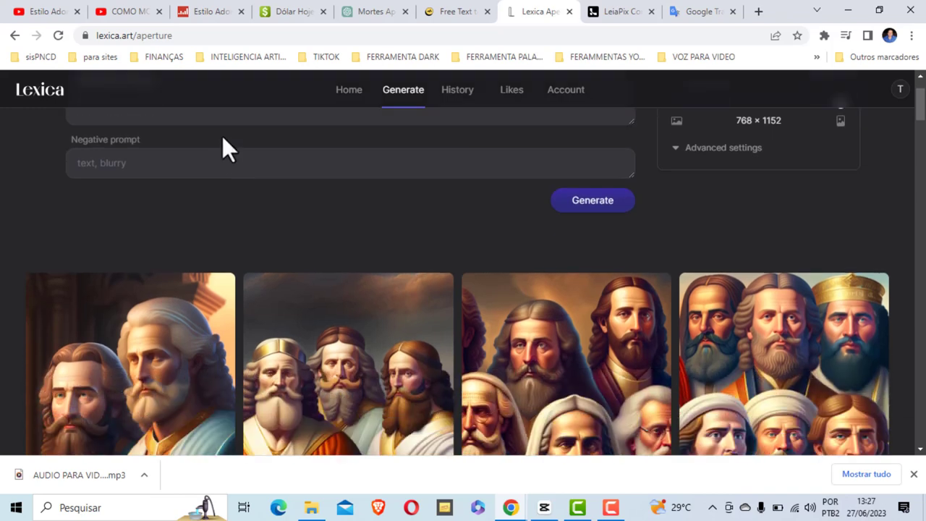
pyautogui.scroll(-2, 120, 217)
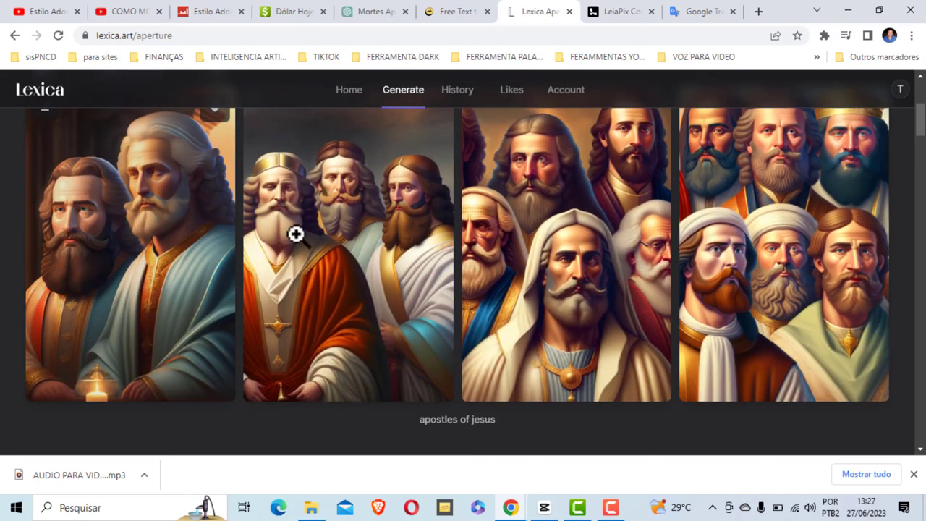
pyautogui.scroll(-1, 765, 252)
pyautogui.scroll(-1, 540, 234)
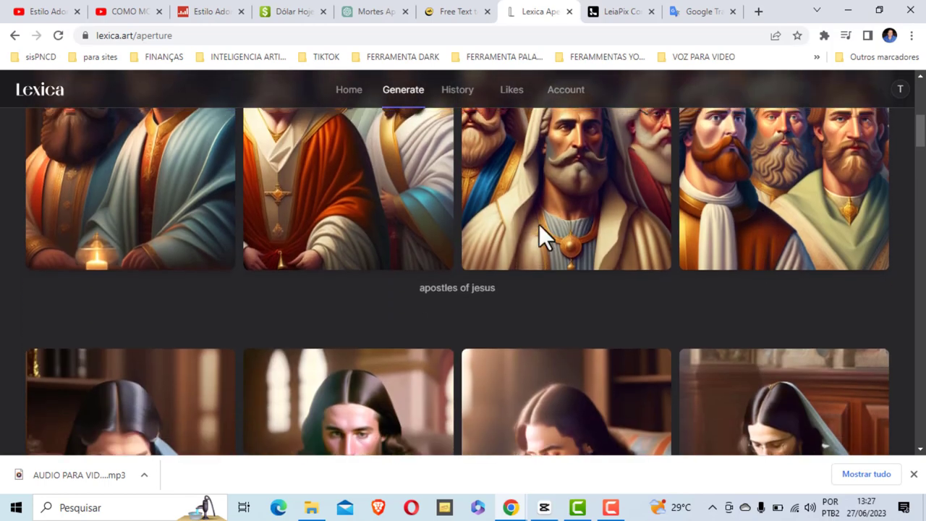
# Browse the older Lexica generations below the apostles set, from the Jesus writing images down to the Asian prompt results
pyautogui.scroll(1, 227, 186)
pyautogui.scroll(-4, 227, 186)
pyautogui.scroll(-1, 139, 213)
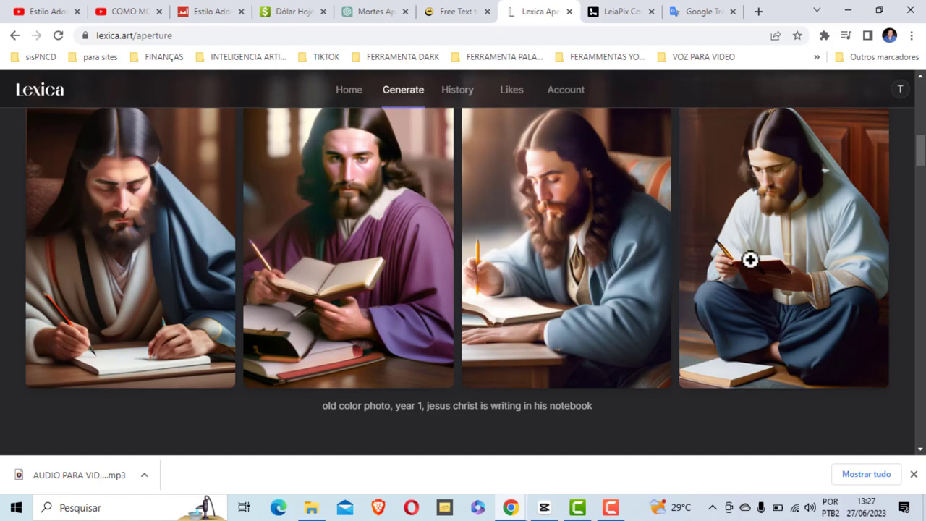
pyautogui.scroll(-5, 393, 198)
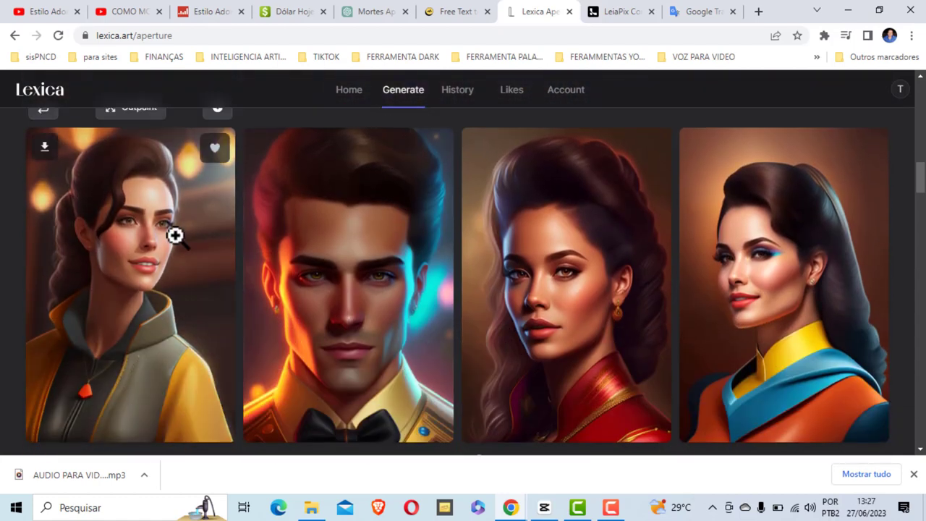
pyautogui.scroll(-6, 484, 250)
pyautogui.scroll(-7, 461, 244)
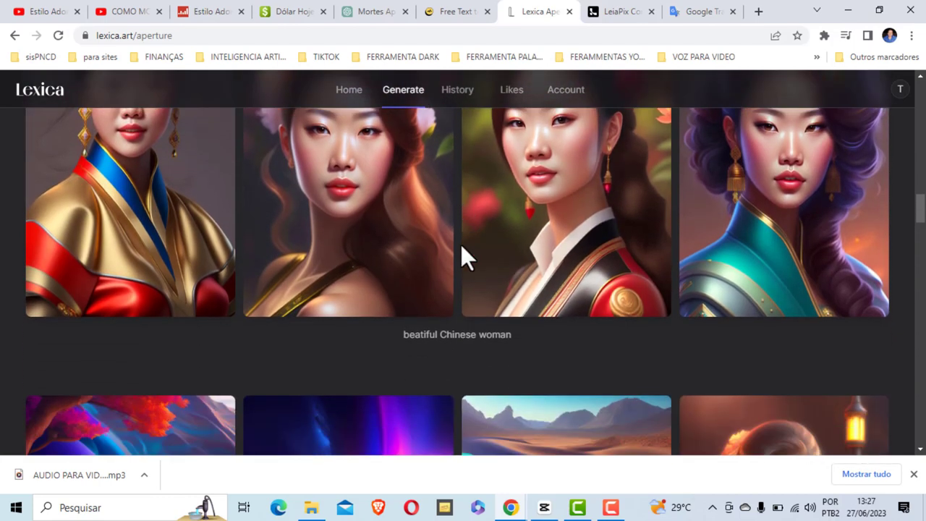
pyautogui.scroll(3, 461, 245)
pyautogui.scroll(-5, 461, 245)
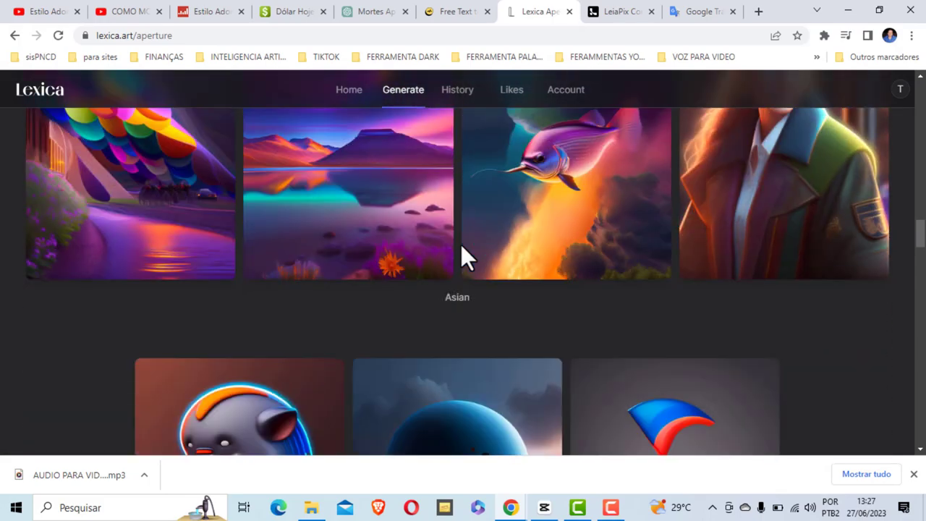
pyautogui.scroll(12, 461, 245)
pyautogui.scroll(15, 461, 244)
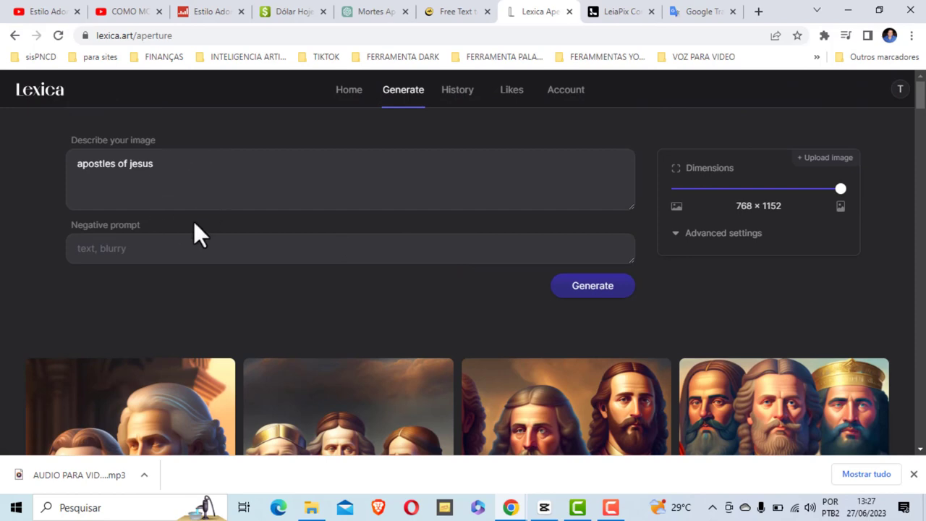
# Examine the four "apostles of jesus" images again alongside the prompt and dimension settings on Lexica's generation page
pyautogui.scroll(-3, 377, 208)
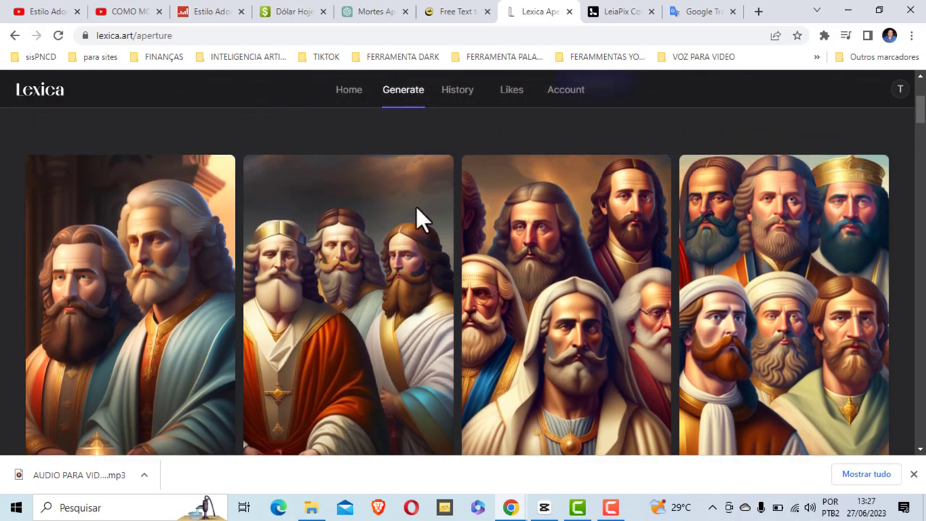
pyautogui.moveTo(268, 200)
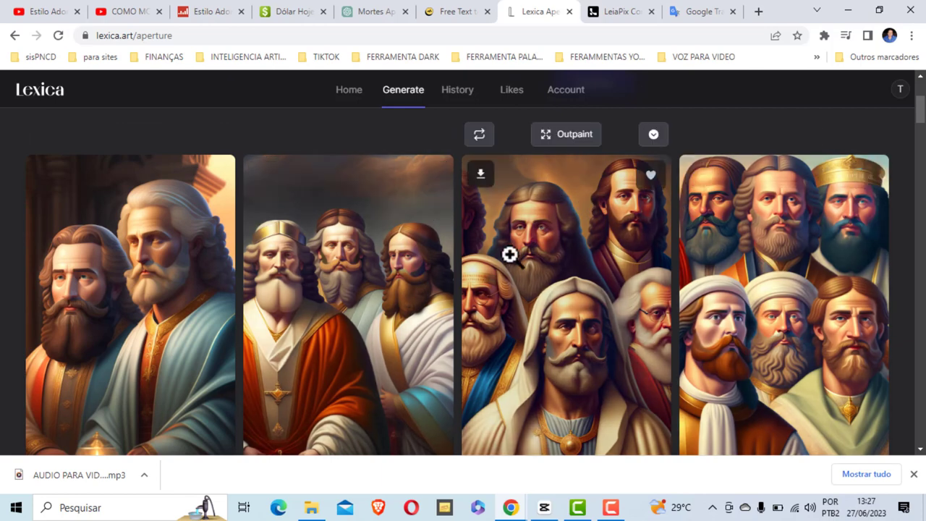
pyautogui.scroll(3, 509, 257)
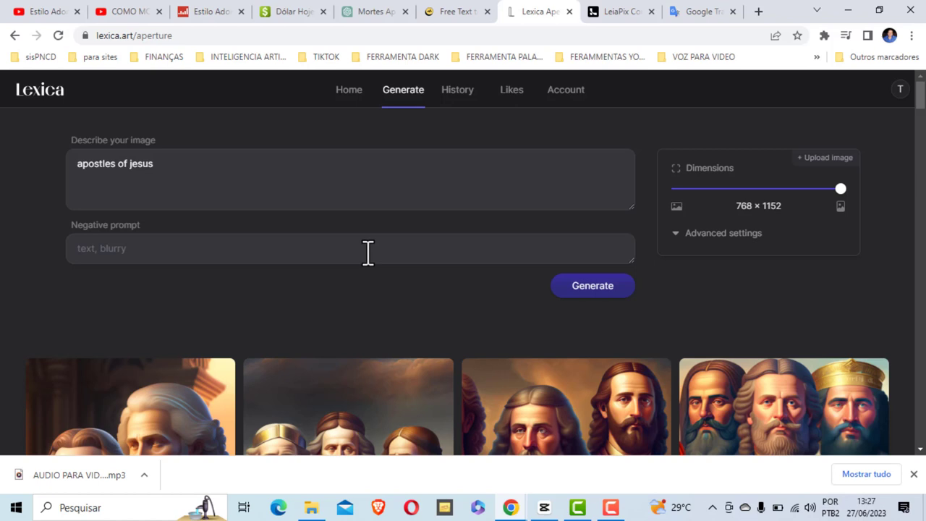
pyautogui.scroll(-3, 367, 251)
pyautogui.scroll(2, 471, 325)
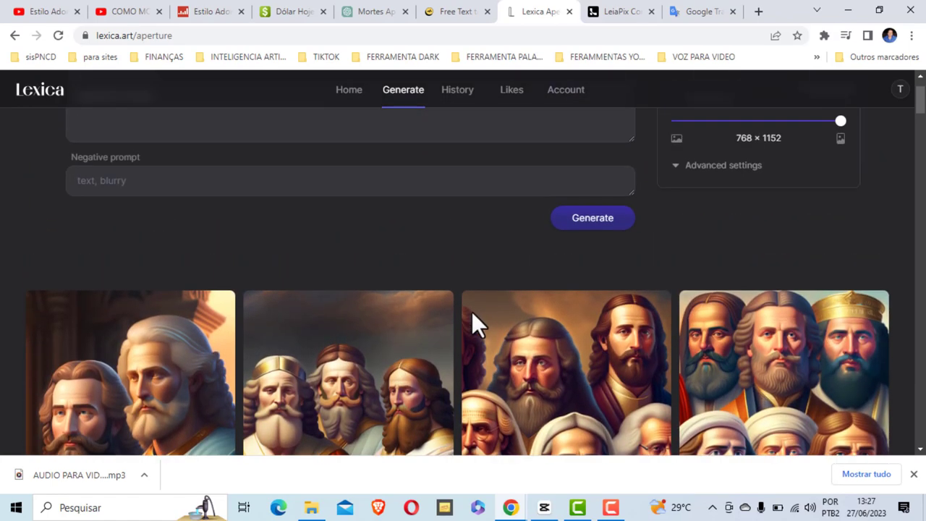
pyautogui.scroll(-2, 455, 314)
pyautogui.scroll(-2, 395, 296)
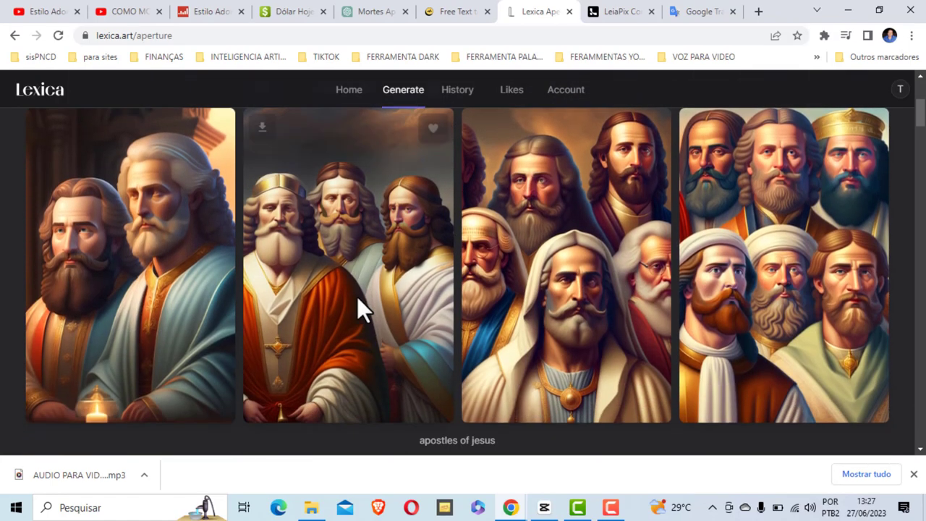
pyautogui.scroll(5, 457, 263)
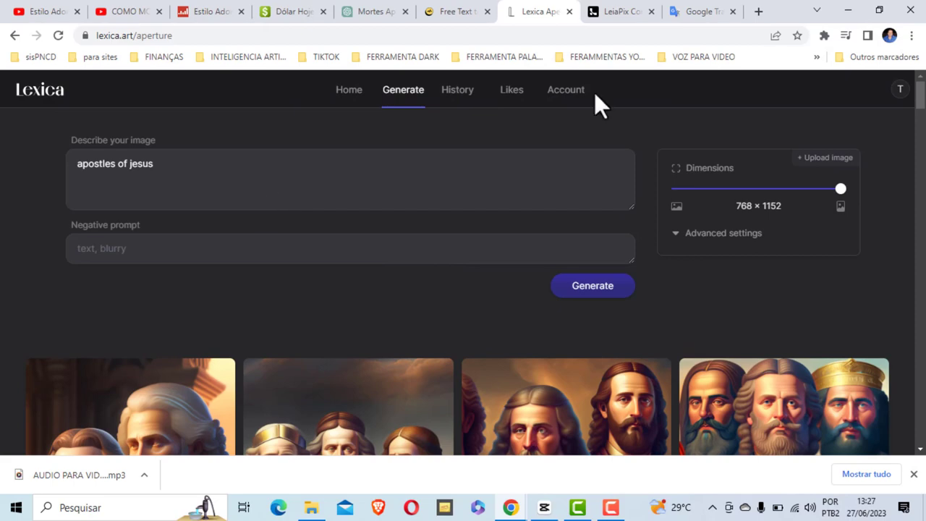
pyautogui.scroll(-5, 290, 282)
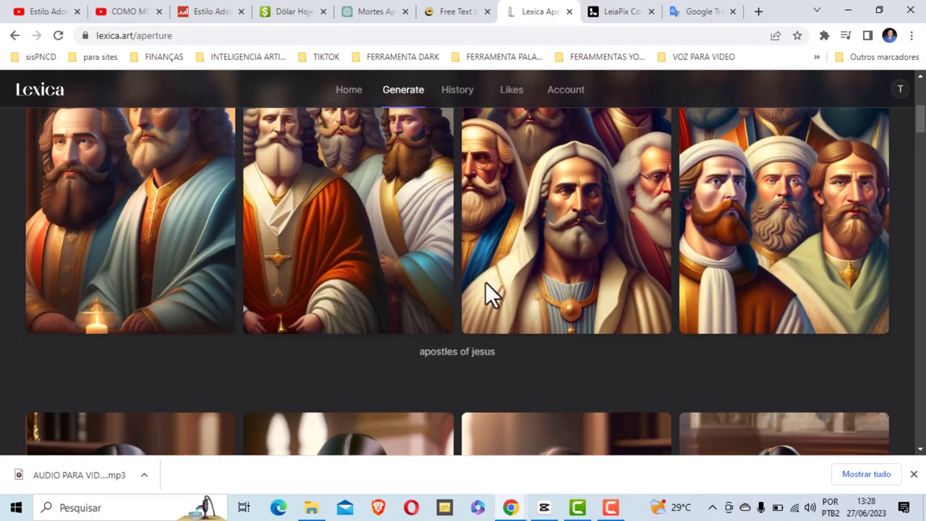
pyautogui.scroll(2, 492, 283)
pyautogui.scroll(-2, 512, 299)
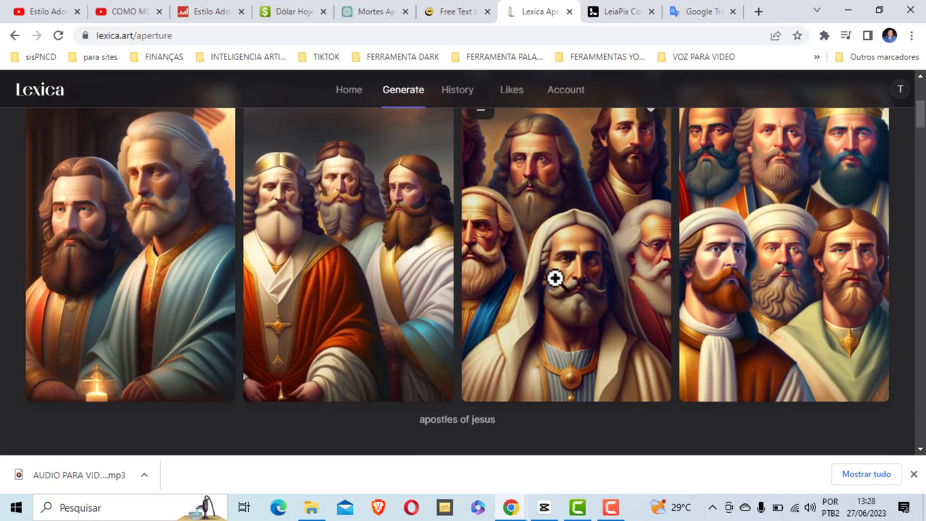
pyautogui.scroll(4, 552, 265)
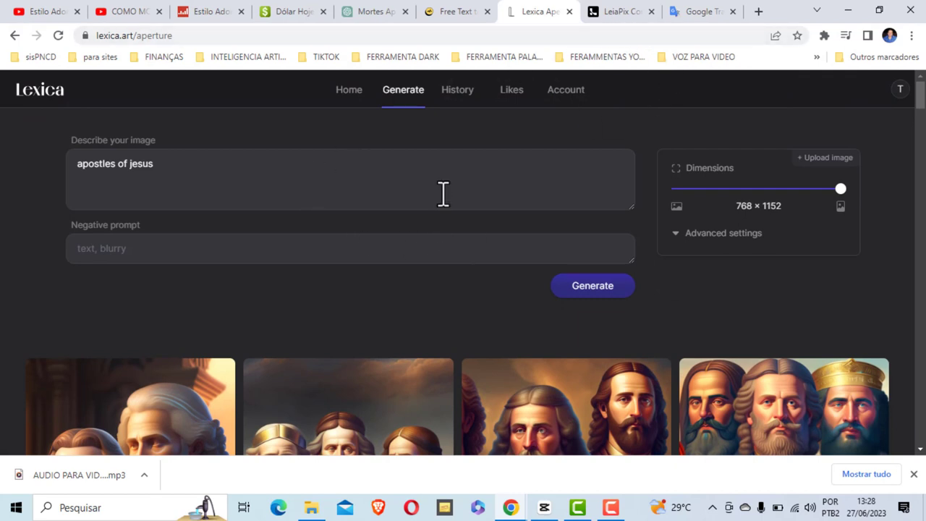
# Switch to the LeiaPix Converter page and dismiss the downloads bar and the Lume Pad 2 advertisement
pyautogui.click(624, 20)
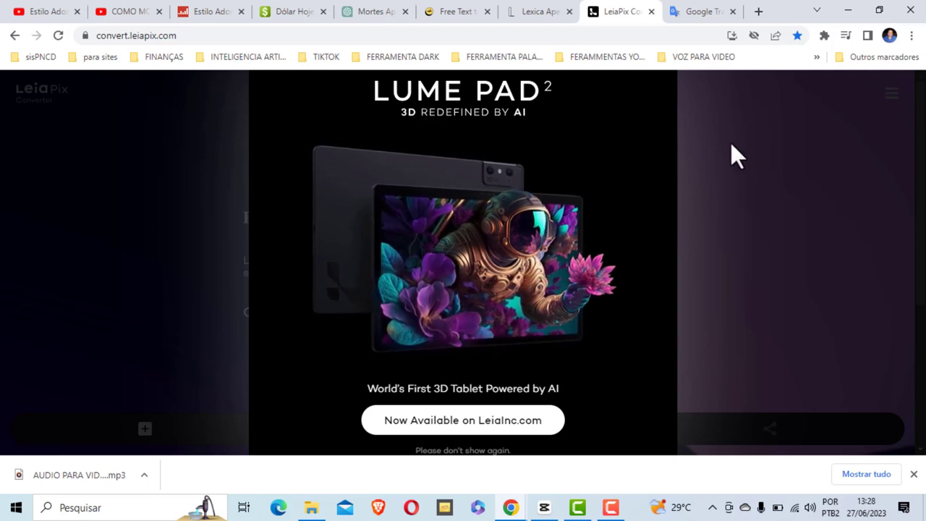
pyautogui.click(914, 474)
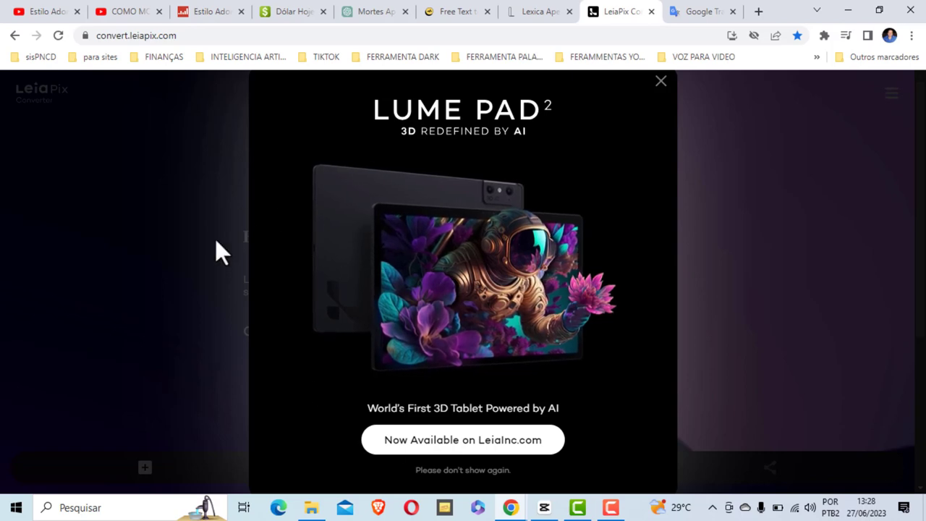
pyautogui.click(660, 82)
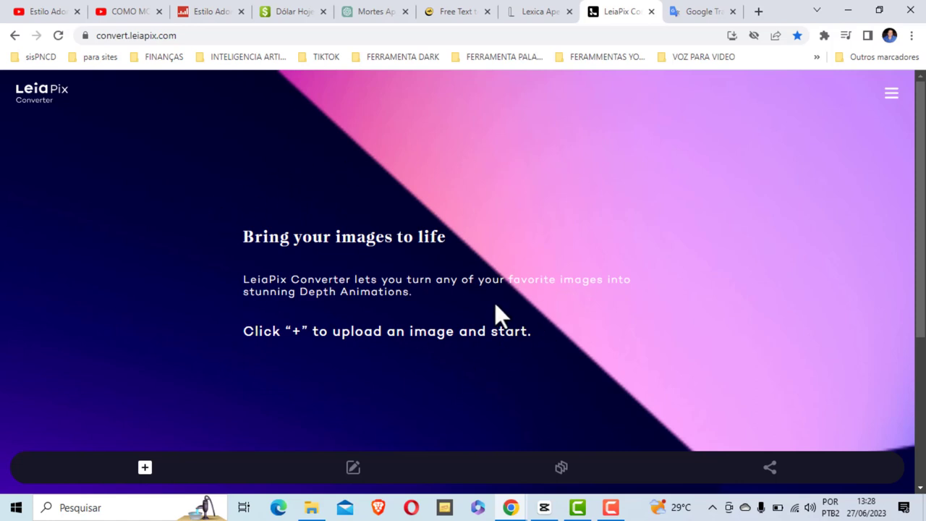
# Upload the image "a detailed portrait of jesus teaching sermon on th" from Área de Trabalho to LeiaPix Converter
pyautogui.click(146, 467)
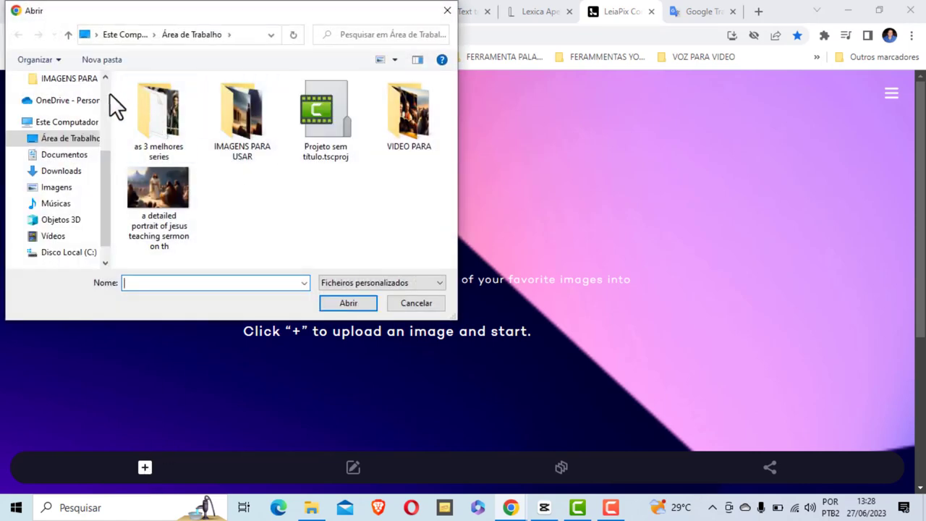
pyautogui.scroll(3, 108, 91)
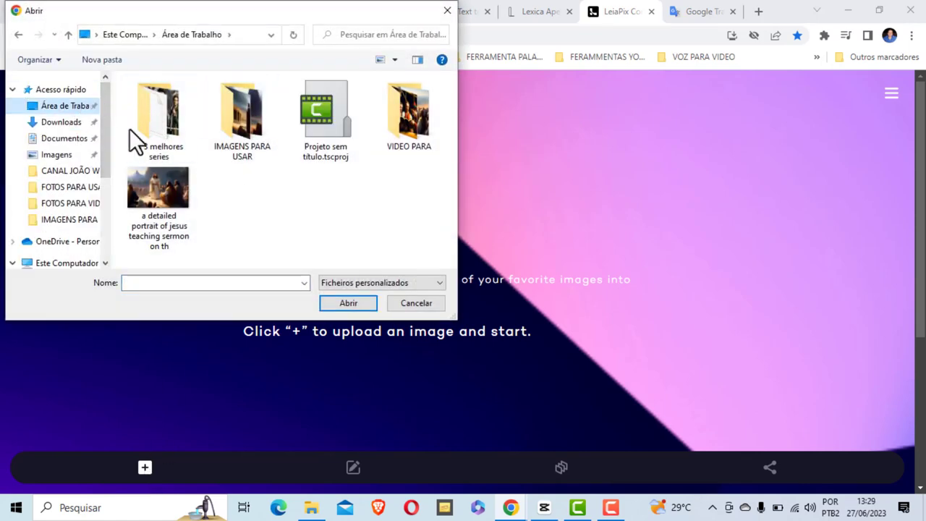
pyautogui.click(154, 194)
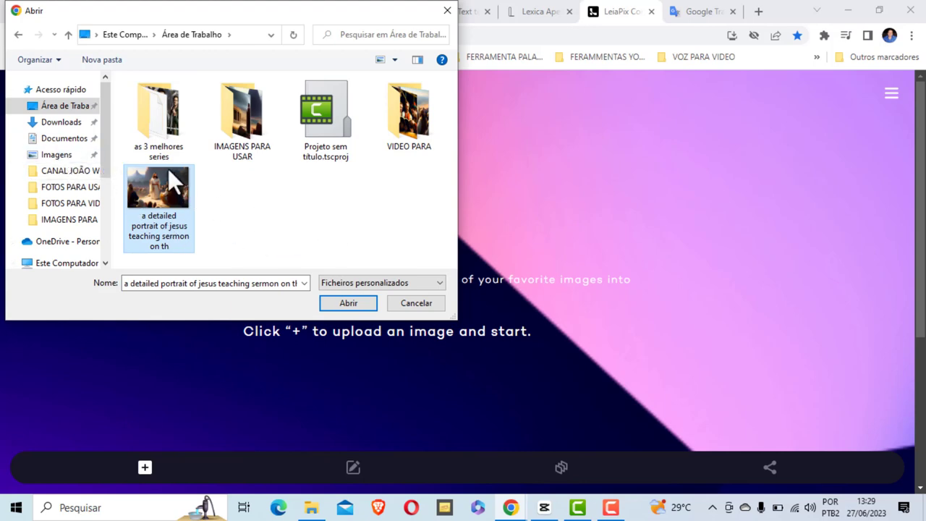
pyautogui.click(340, 303)
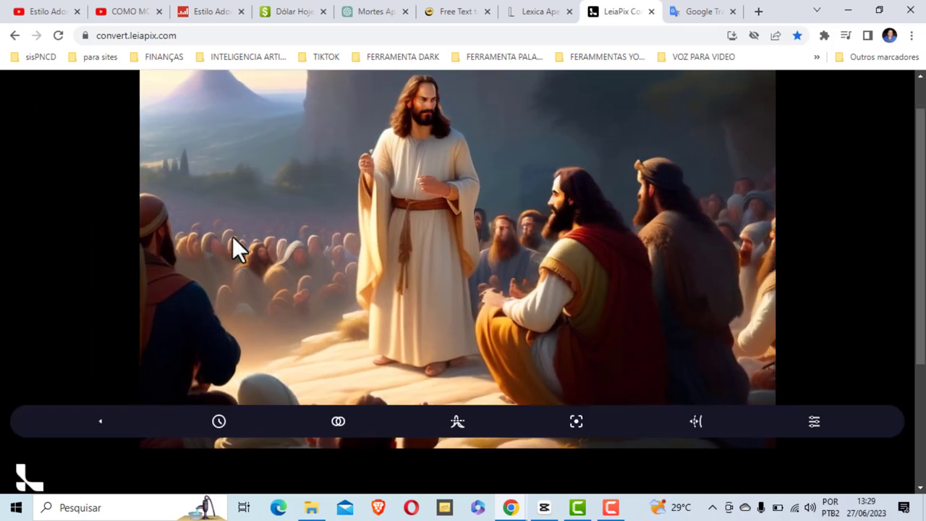
# Set the animation length of the Jesus sermon image to 6 seconds
pyautogui.scroll(1, 432, 251)
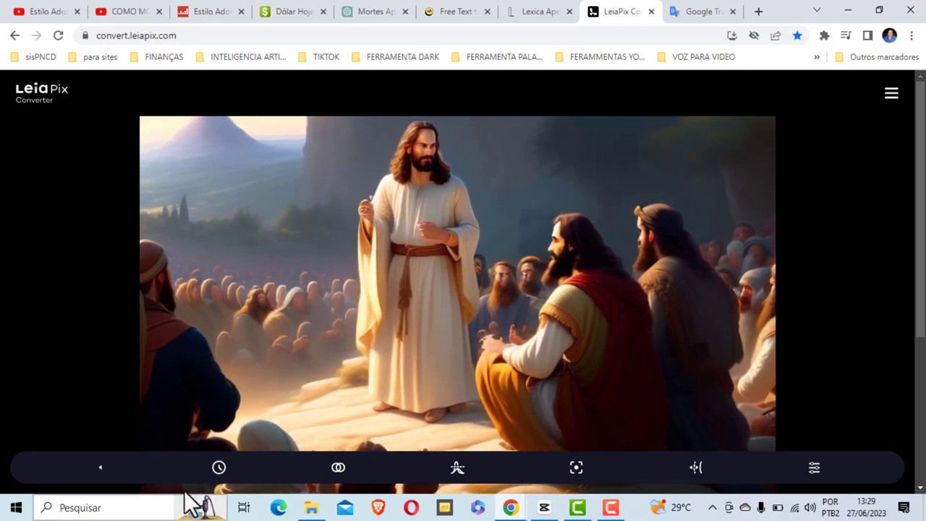
pyautogui.click(218, 467)
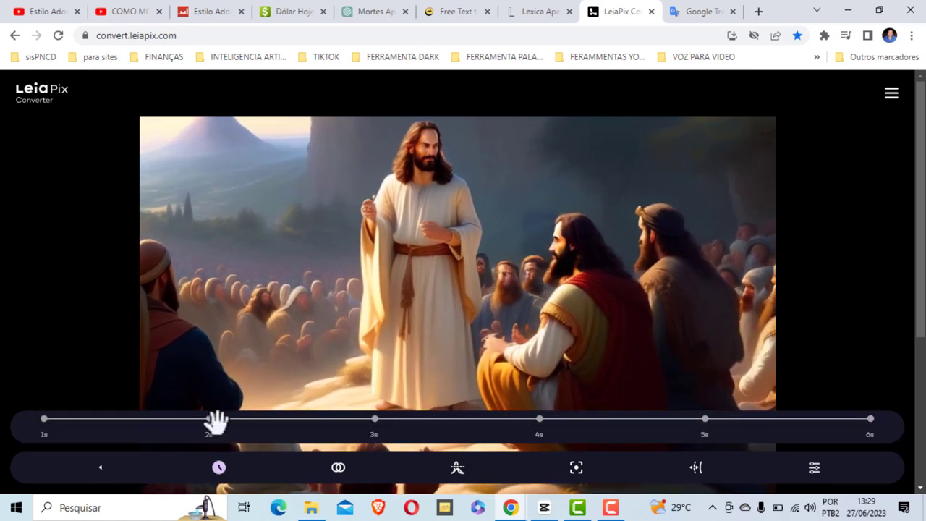
pyautogui.moveTo(217, 421); pyautogui.dragTo(739, 420)
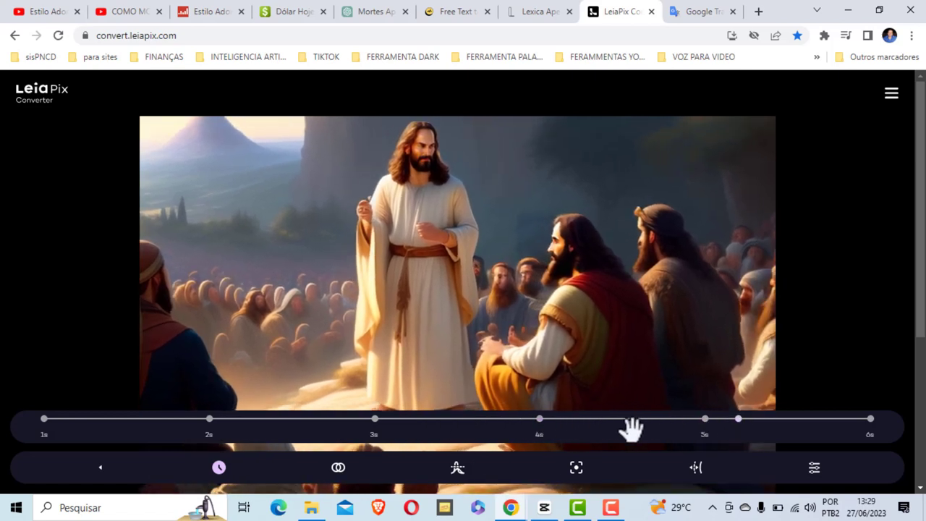
pyautogui.moveTo(631, 427); pyautogui.dragTo(875, 424)
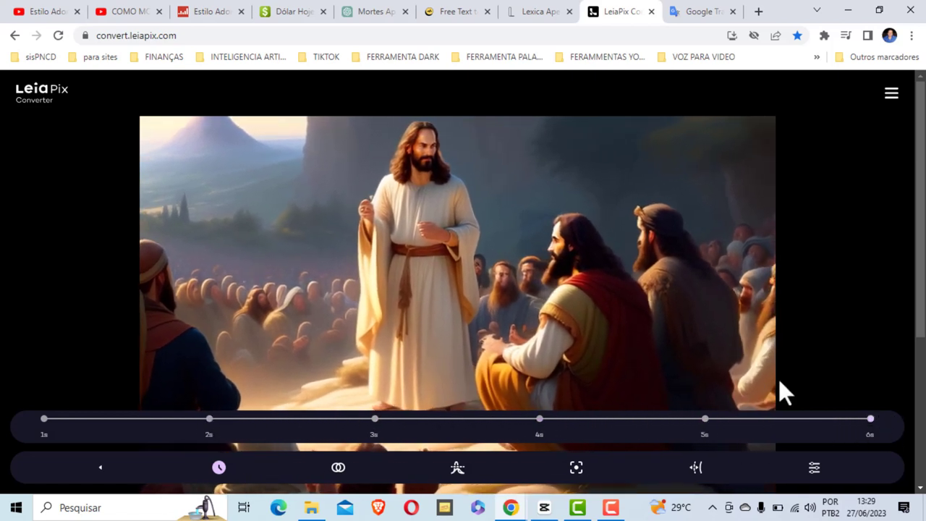
pyautogui.click(256, 468)
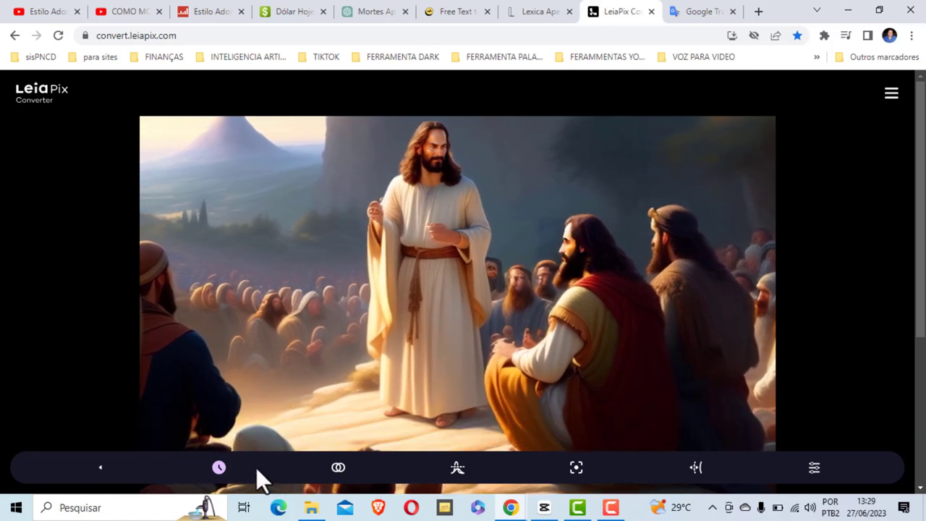
# Preview all six motion styles on the sermon image, choose the horizontal one, and bring the animation length setting back up
pyautogui.click(338, 468)
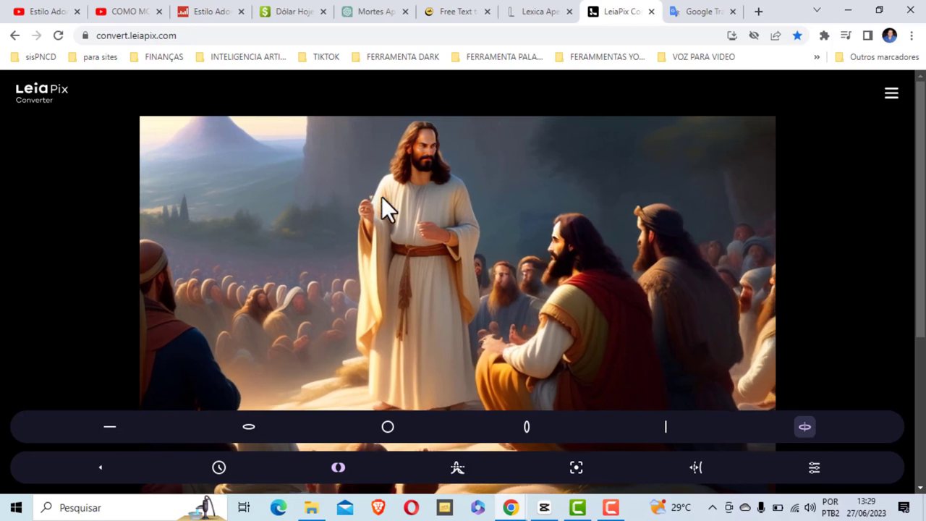
pyautogui.click(105, 424)
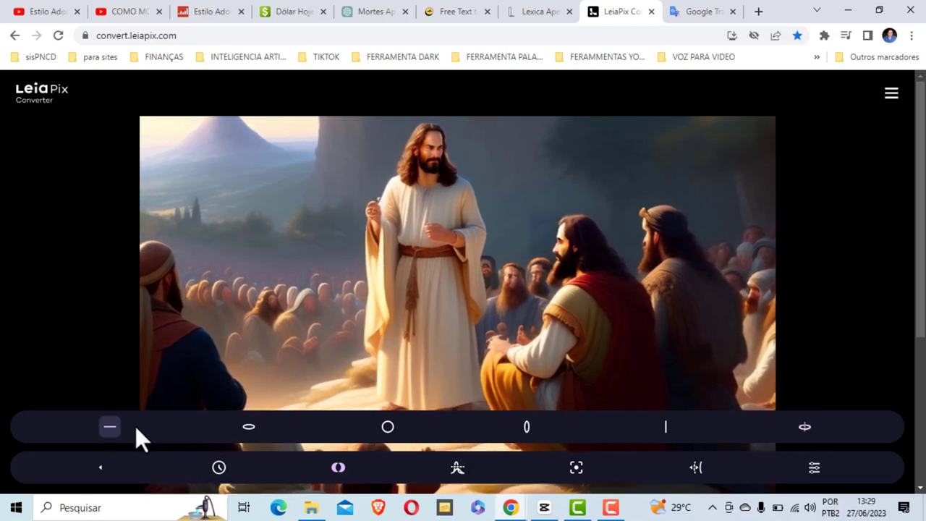
pyautogui.click(248, 426)
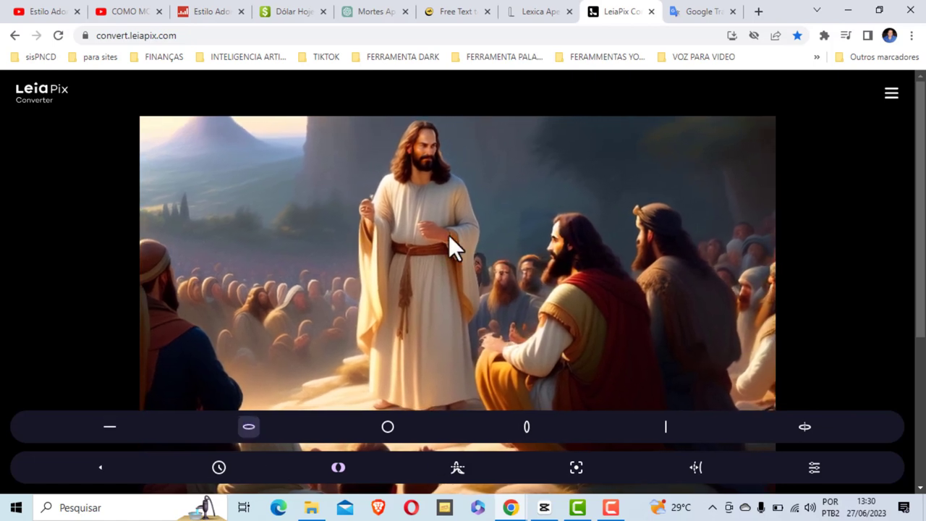
pyautogui.click(387, 426)
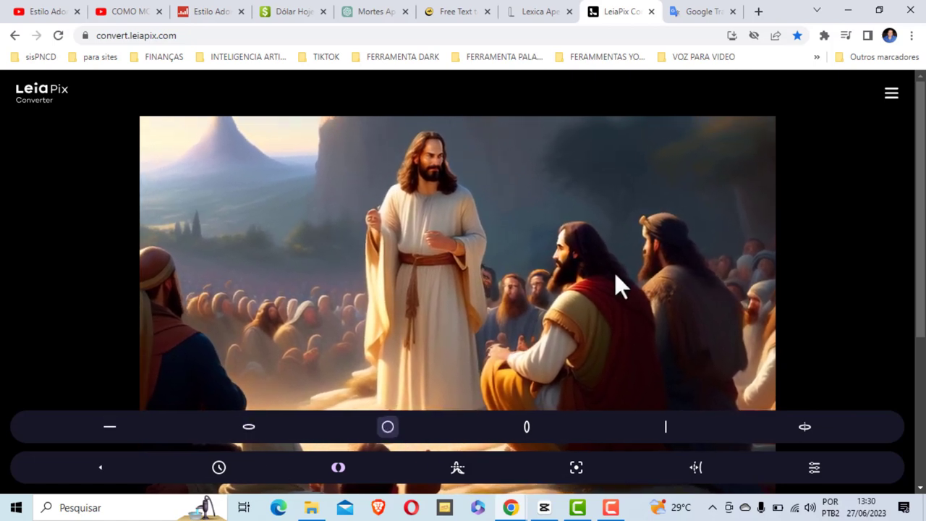
pyautogui.click(528, 427)
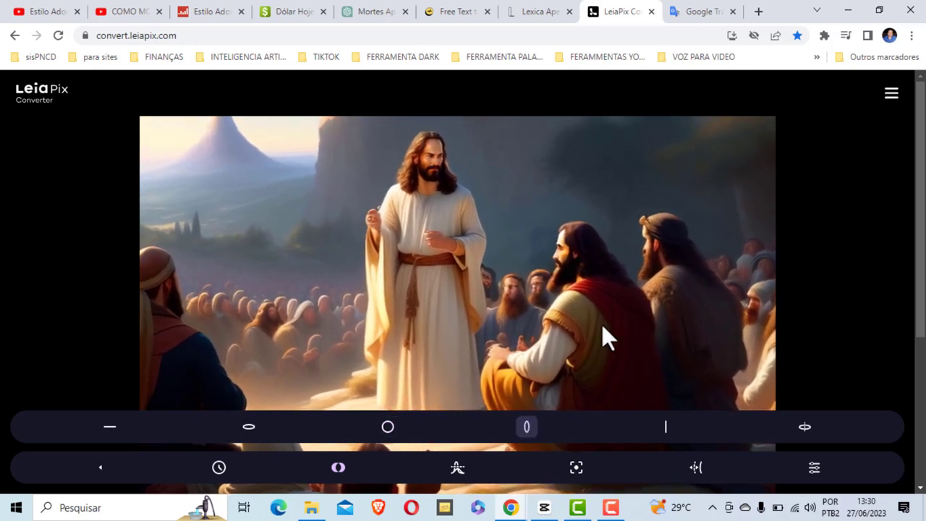
pyautogui.click(664, 427)
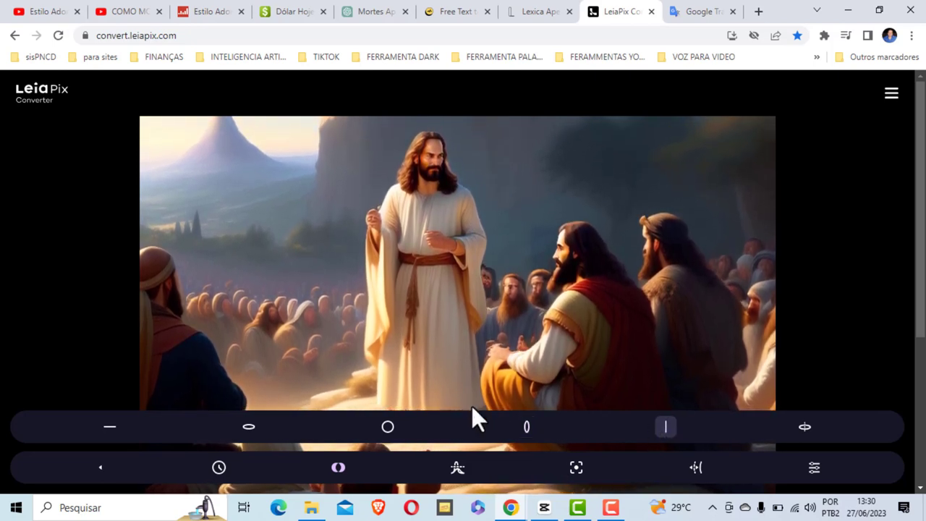
pyautogui.click(803, 427)
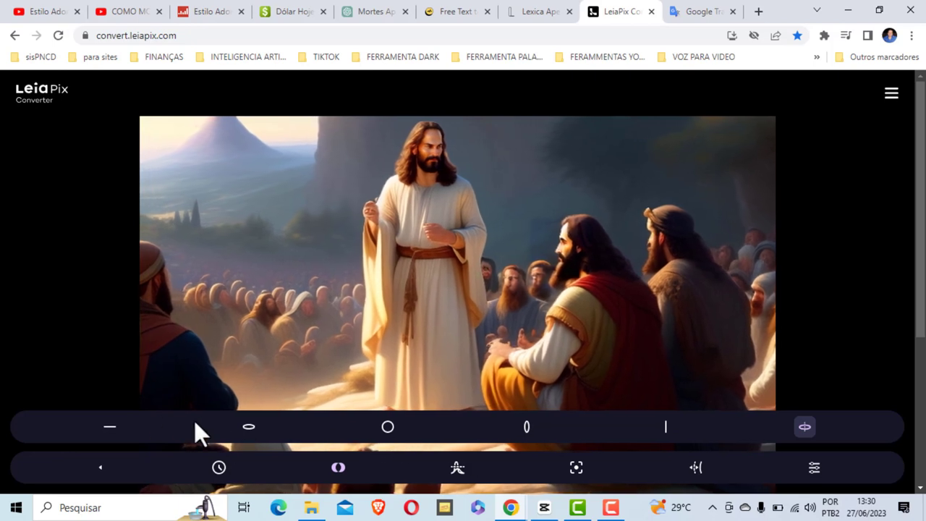
pyautogui.click(109, 433)
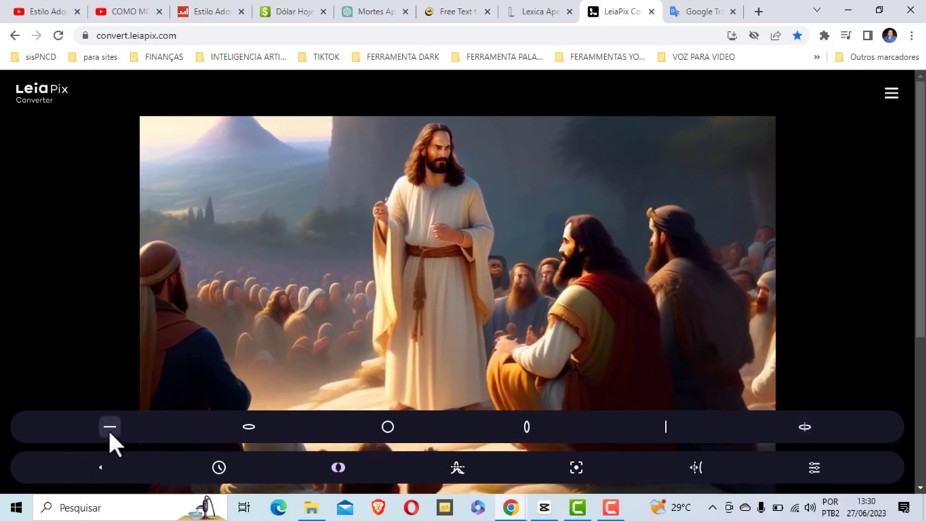
pyautogui.click(165, 467)
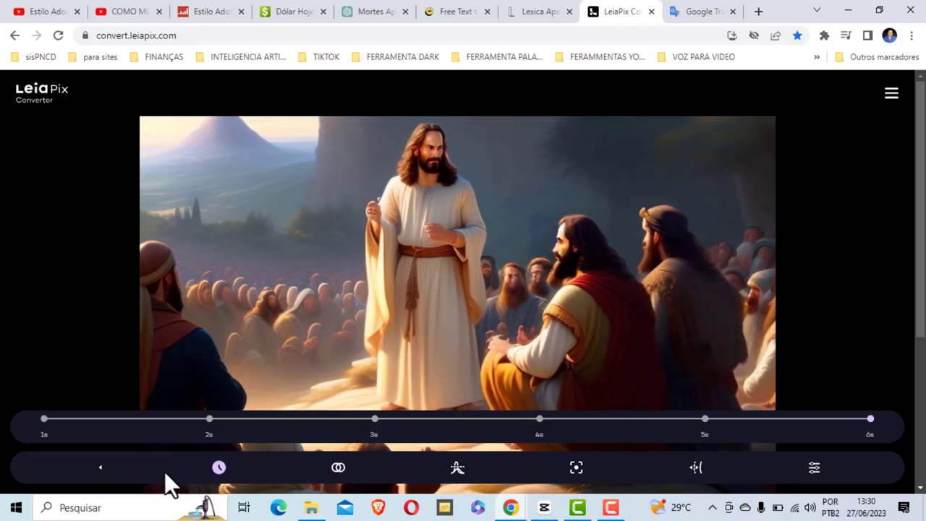
# Close the animation length setting and choose MP4 as the export format for the sermon animation
pyautogui.click(164, 471)
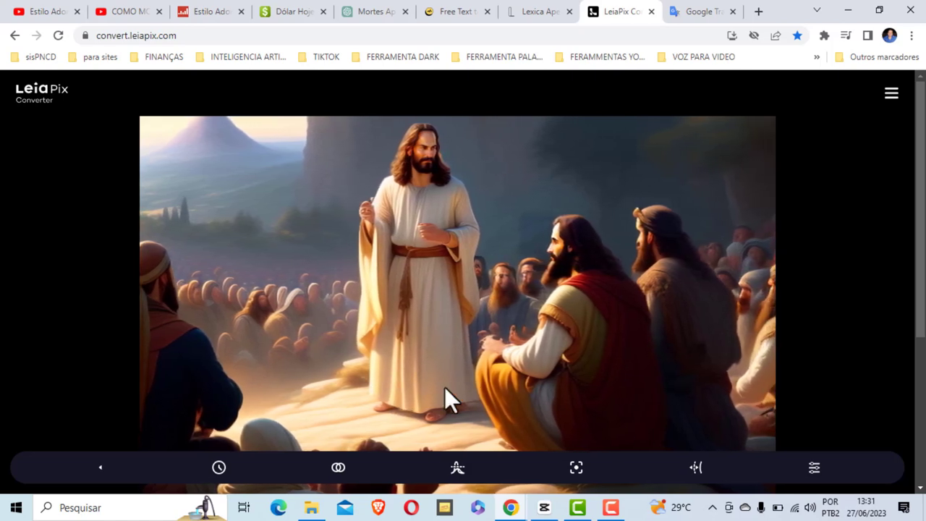
pyautogui.click(99, 467)
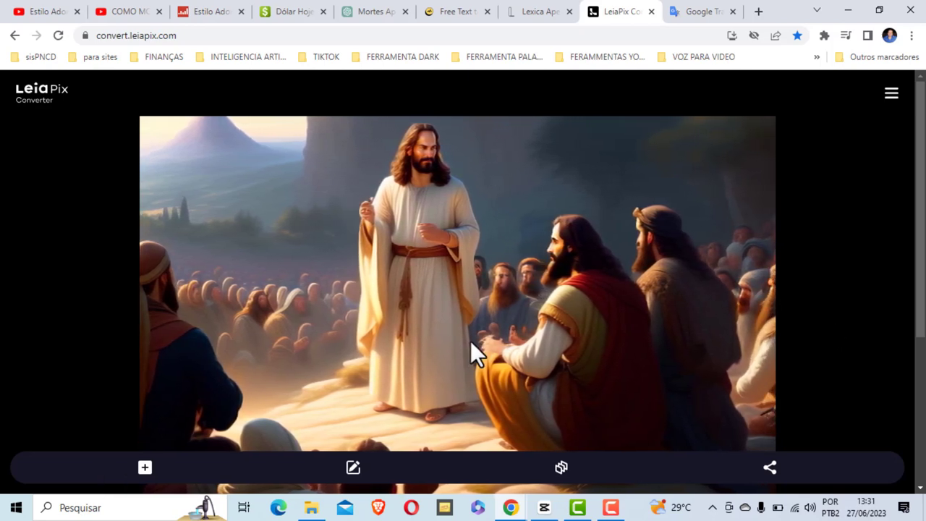
pyautogui.click(770, 466)
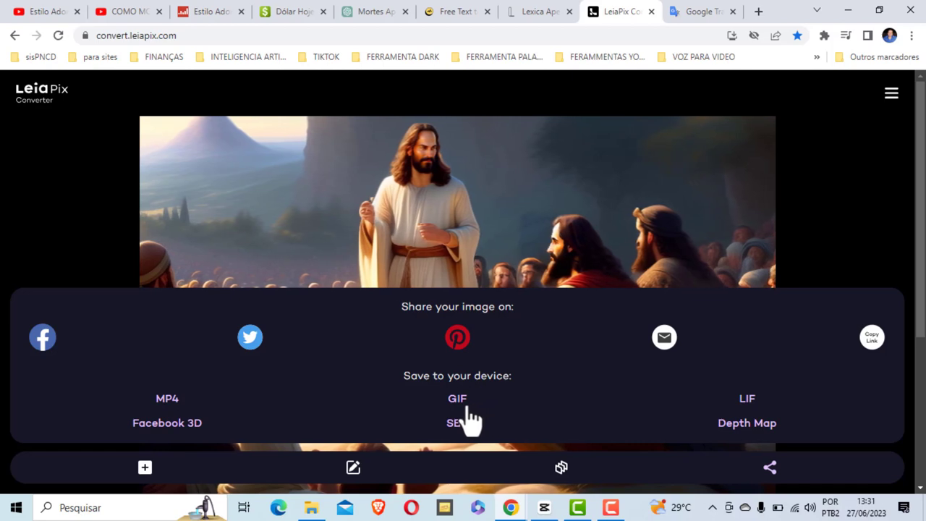
pyautogui.click(168, 401)
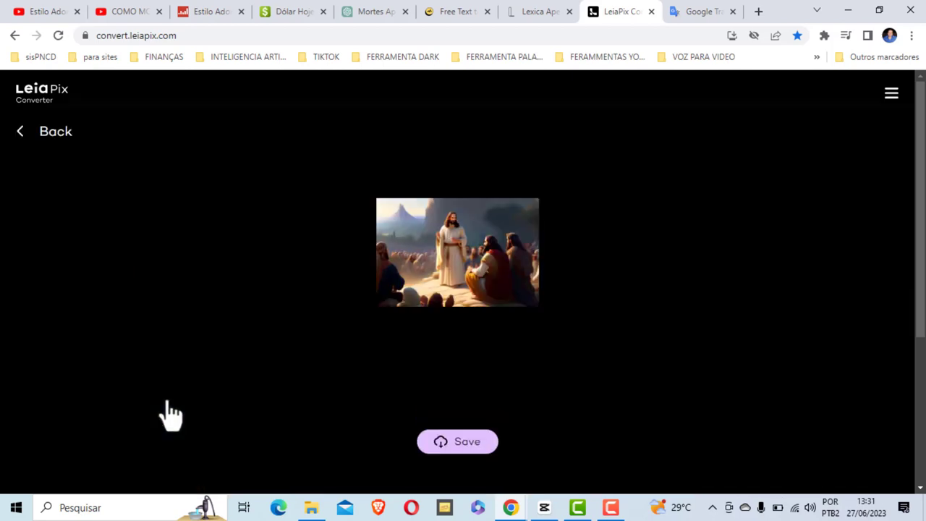
# Save the sermon animation as an MP4 video named 10 in the VIDEO PARA folder on Área de Trabalho
pyautogui.click(458, 442)
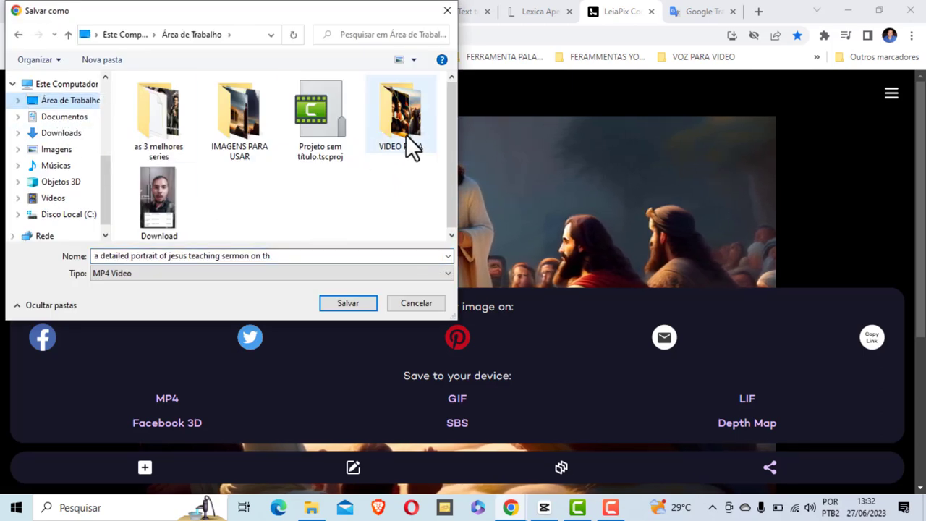
pyautogui.click(402, 115)
pyautogui.doubleClick(402, 114)
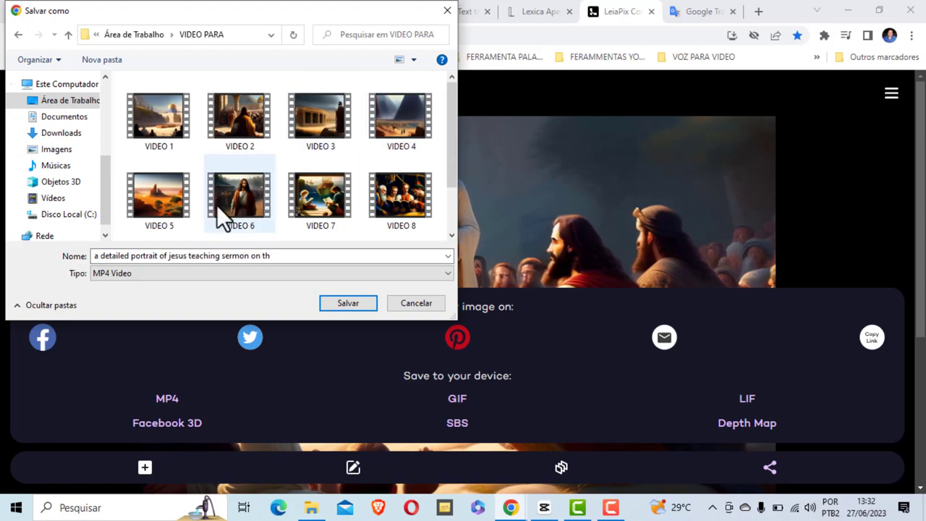
pyautogui.scroll(-1, 247, 205)
pyautogui.click(188, 258)
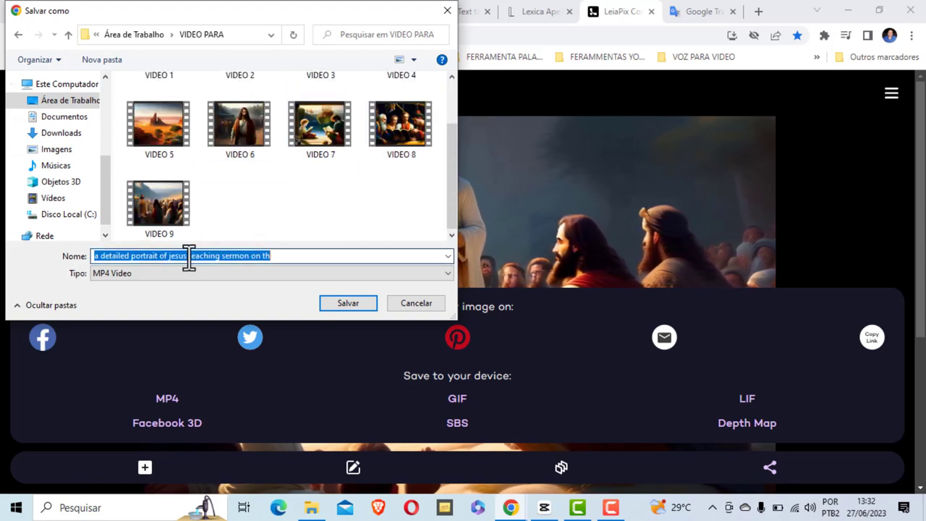
pyautogui.write('10')
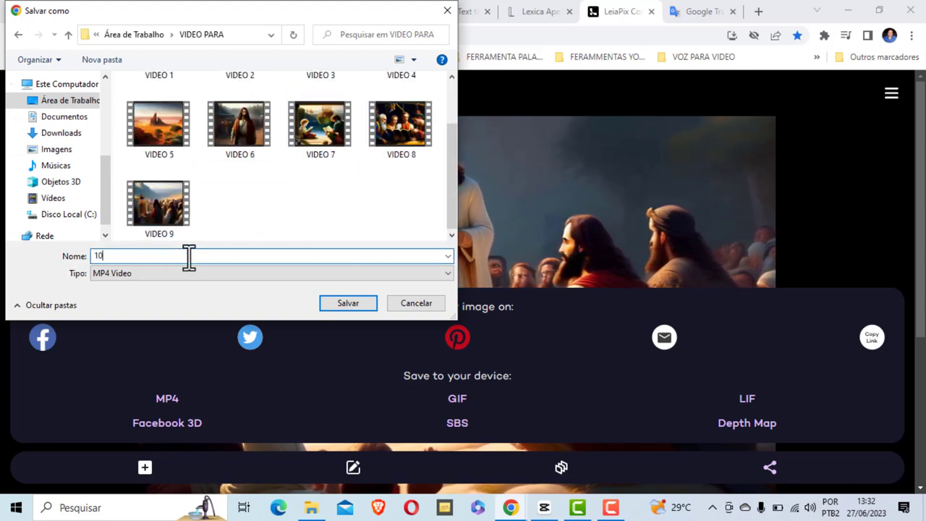
pyautogui.click(339, 297)
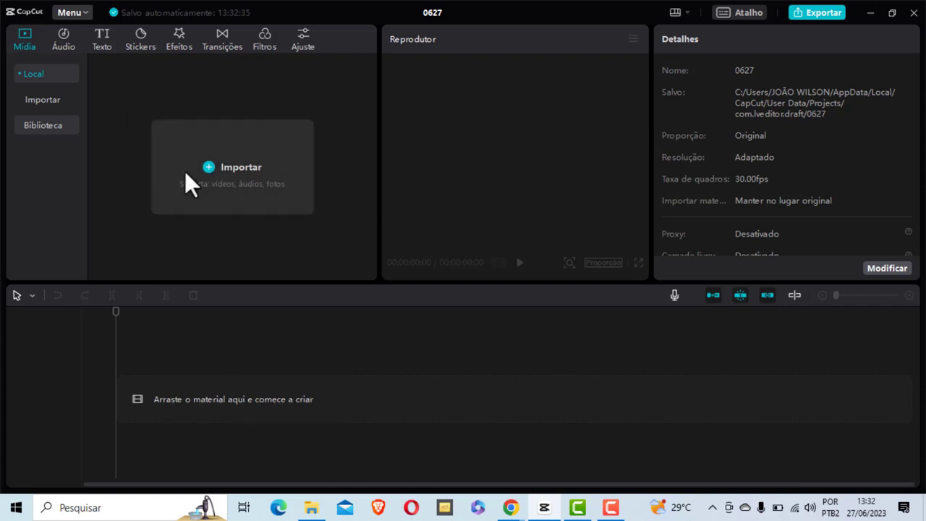
# In CapCut, import the AUDIO PARA VIDEO file from Área de Trabalho and place it at the start of the timeline
pyautogui.click(237, 169)
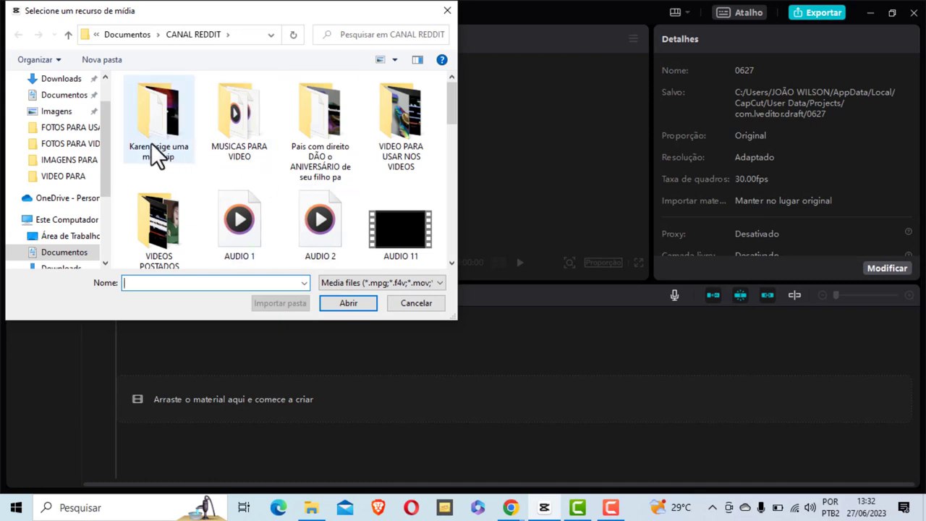
pyautogui.scroll(1, 106, 87)
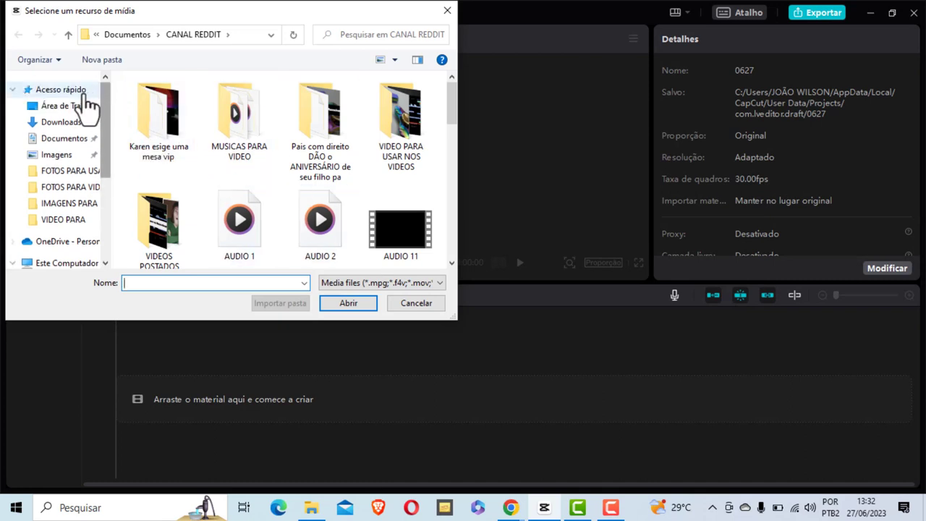
pyautogui.click(69, 106)
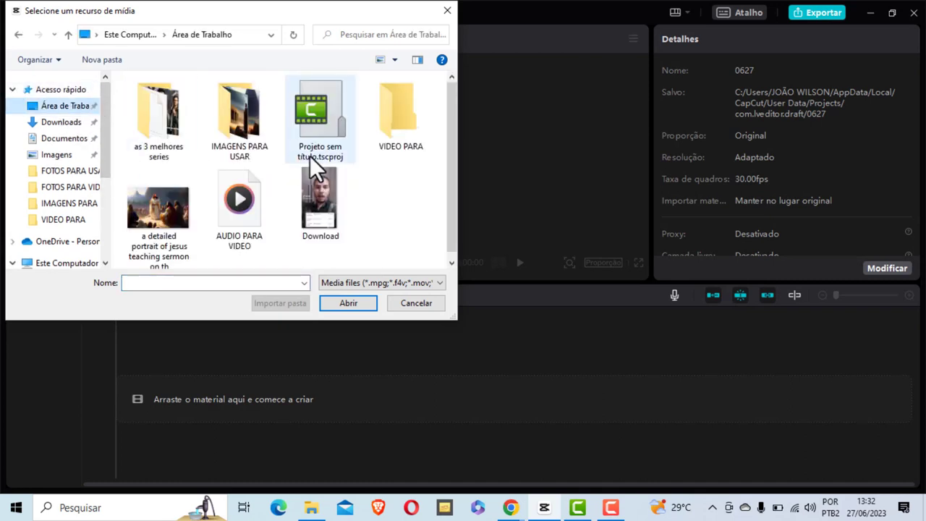
pyautogui.click(240, 204)
pyautogui.click(339, 302)
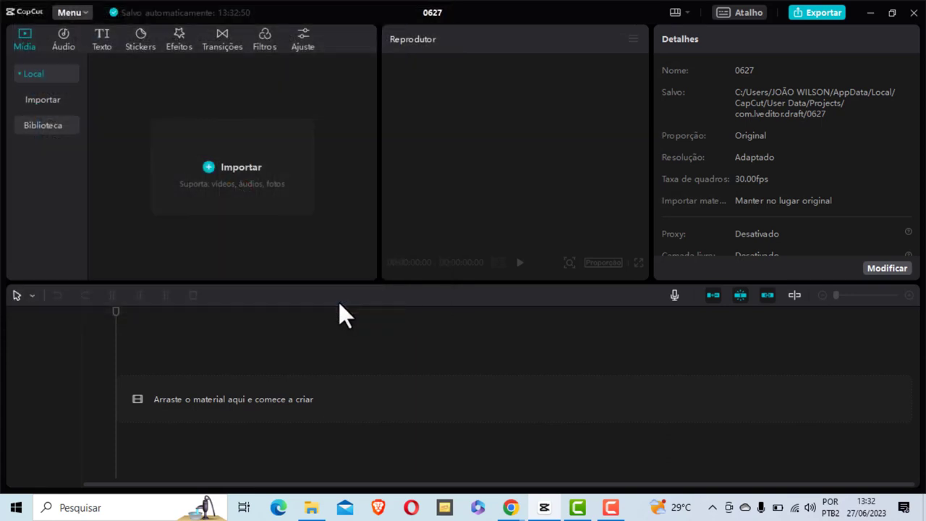
pyautogui.moveTo(117, 146); pyautogui.dragTo(124, 404)
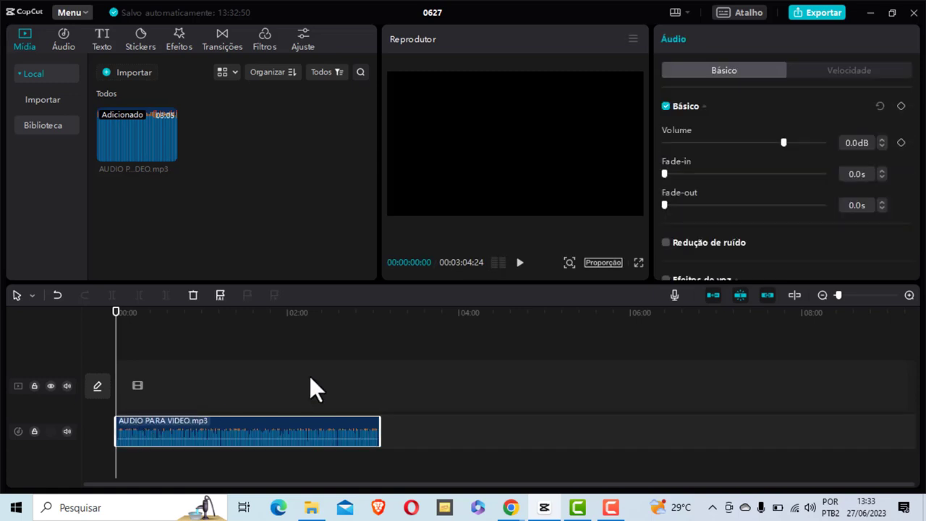
# Import all ten clips from the VIDEO PARA folder and place them on the video track from the start of the narration
pyautogui.click(128, 72)
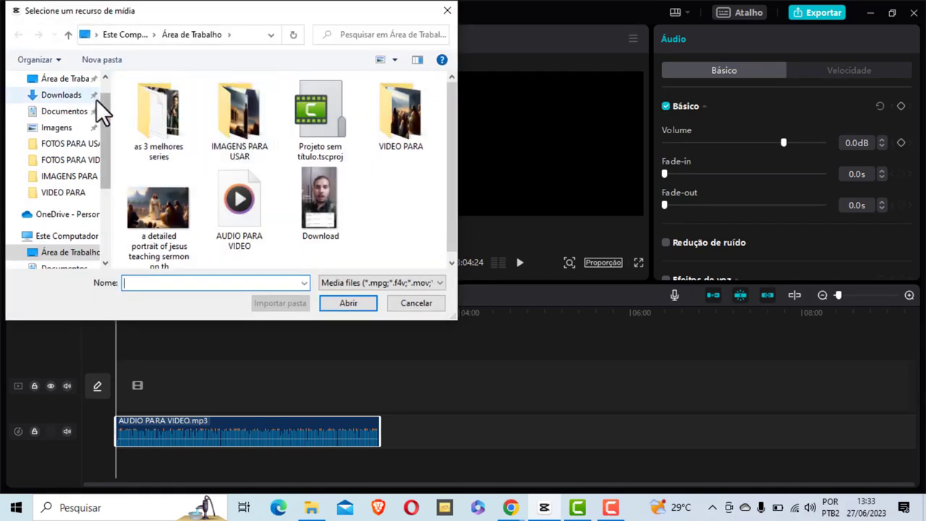
pyautogui.click(78, 79)
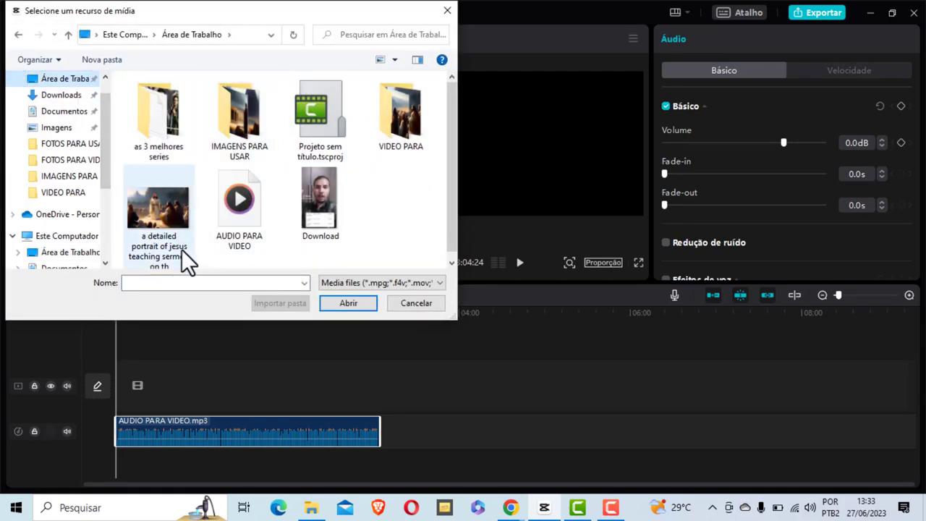
pyautogui.doubleClick(414, 112)
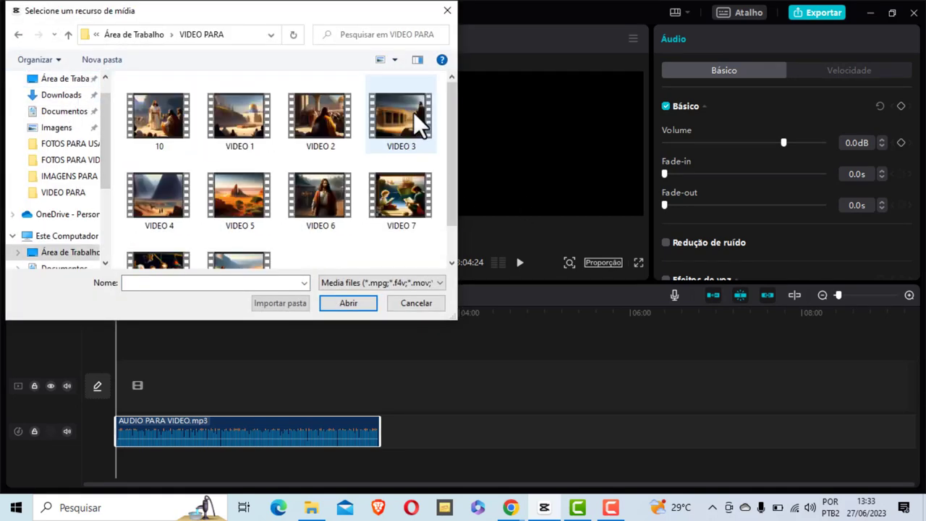
pyautogui.moveTo(127, 81); pyautogui.dragTo(431, 253)
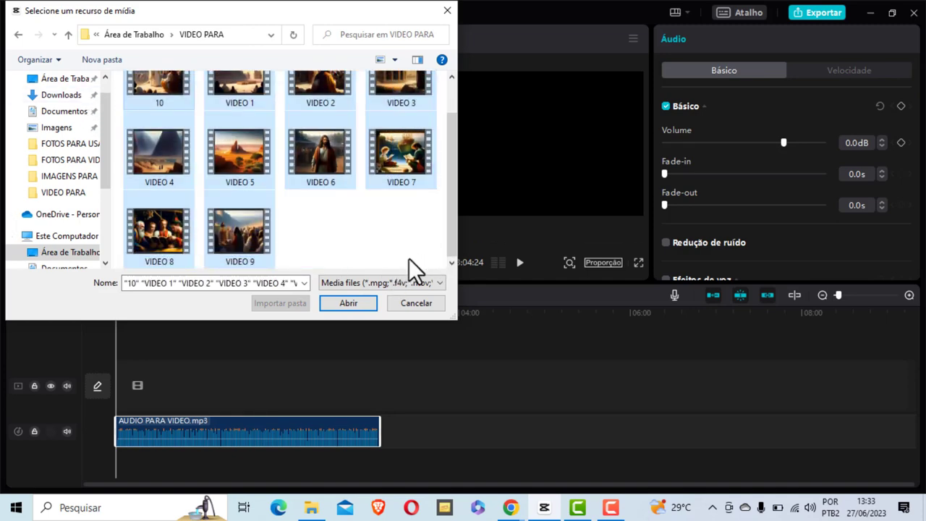
pyautogui.click(343, 302)
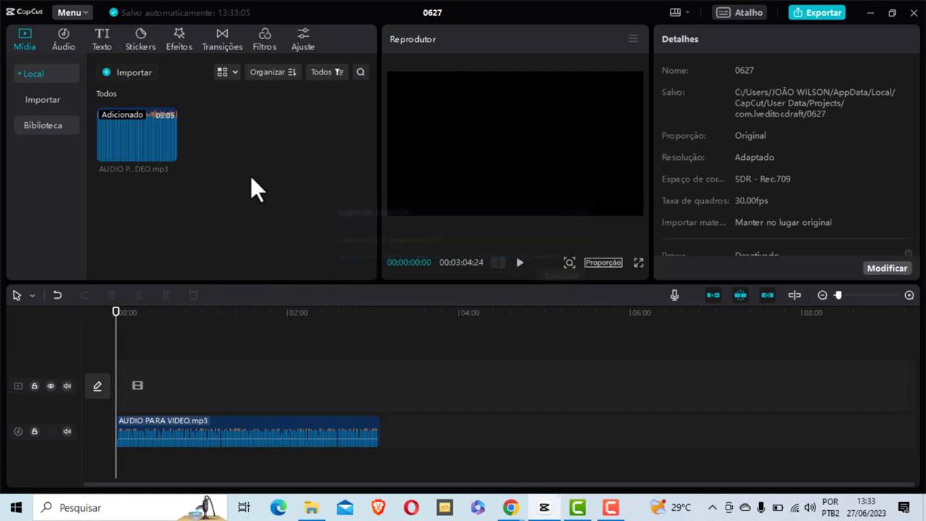
pyautogui.moveTo(209, 116); pyautogui.dragTo(131, 412)
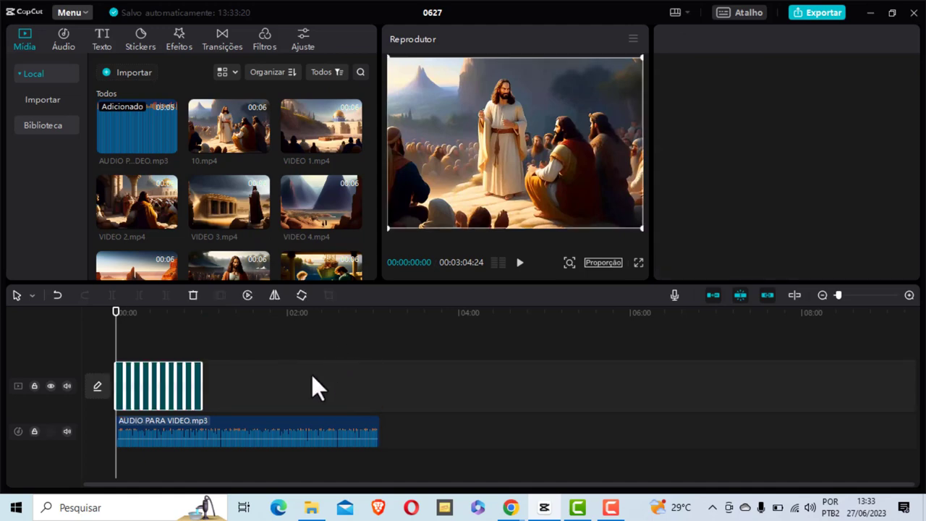
# Play the first seconds of the timeline, check where the clips end against the narration, and return the playhead to the start
pyautogui.click(241, 382)
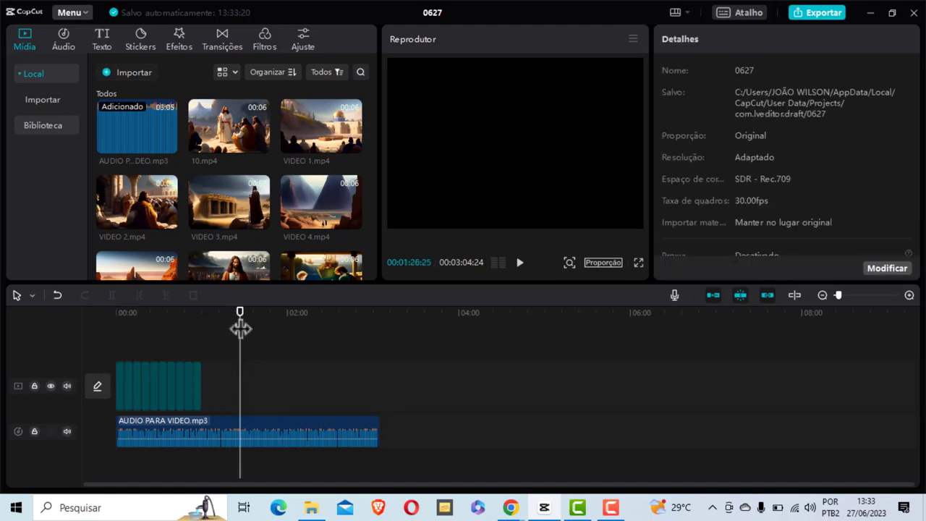
pyautogui.moveTo(240, 329); pyautogui.dragTo(100, 348)
pyautogui.click(124, 375)
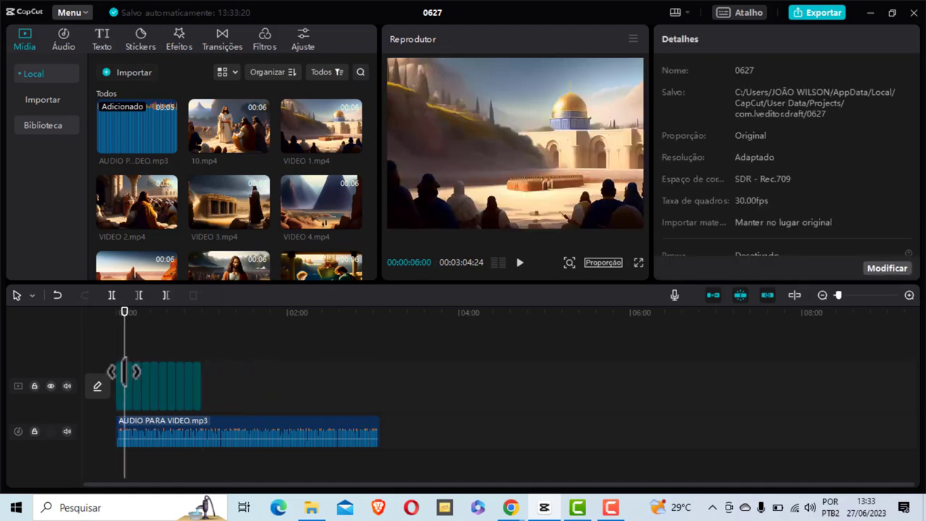
pyautogui.moveTo(128, 312); pyautogui.dragTo(115, 329)
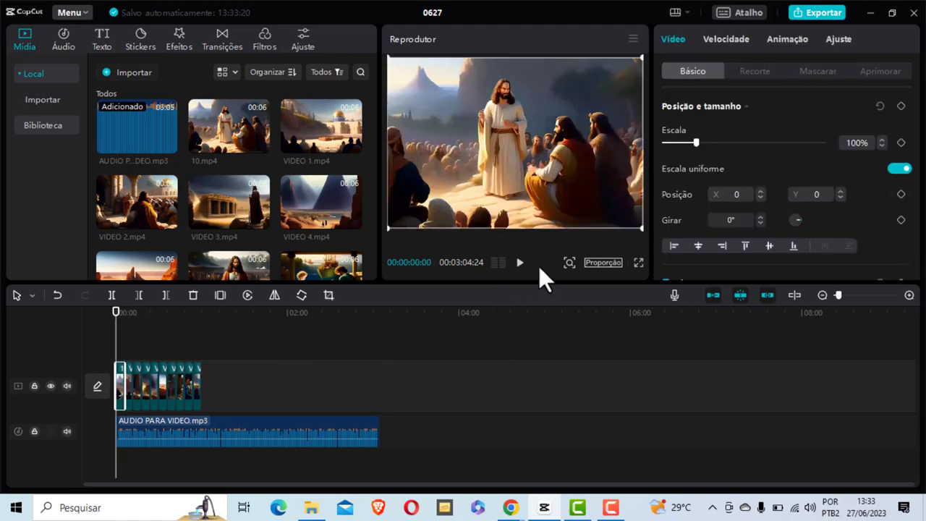
pyautogui.click(520, 263)
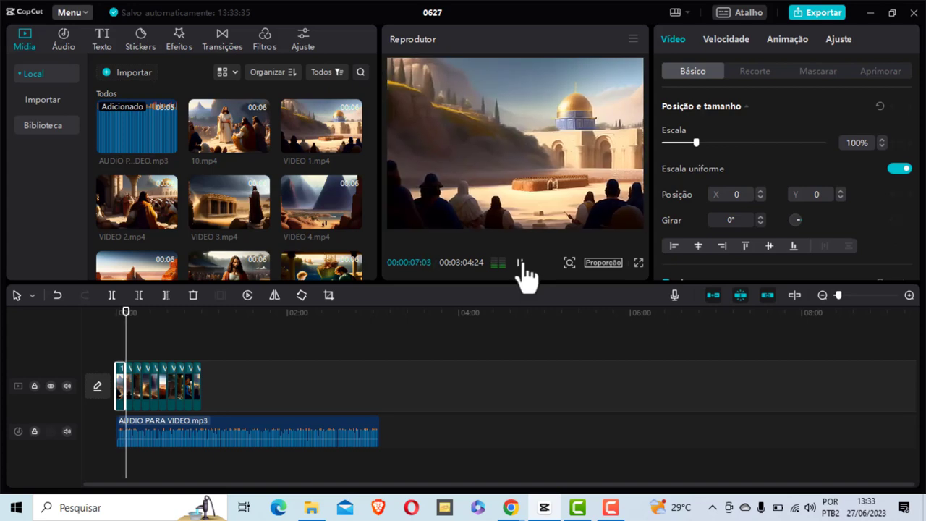
pyautogui.click(521, 263)
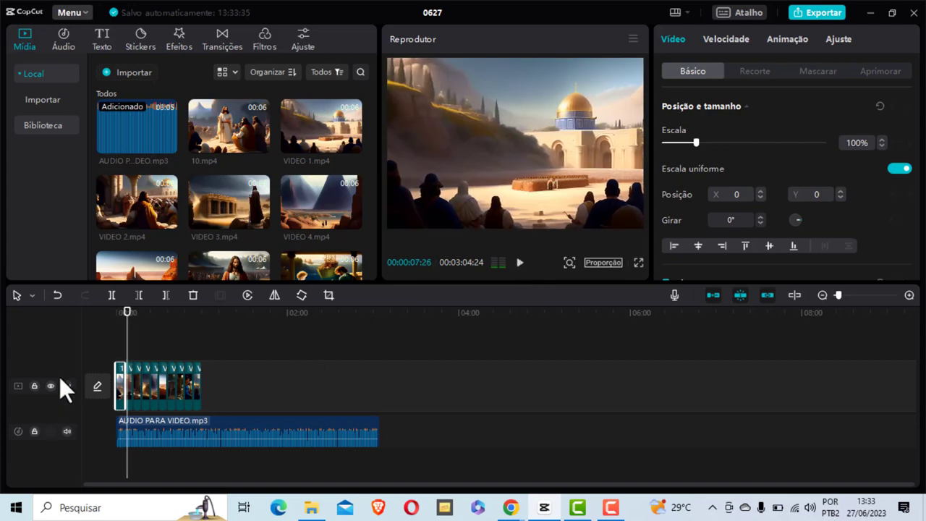
pyautogui.click(110, 322)
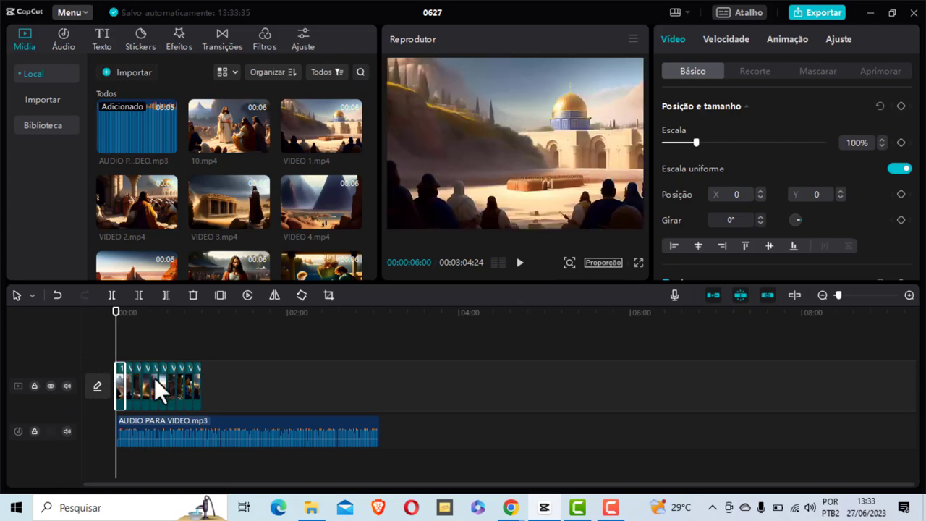
pyautogui.click(236, 385)
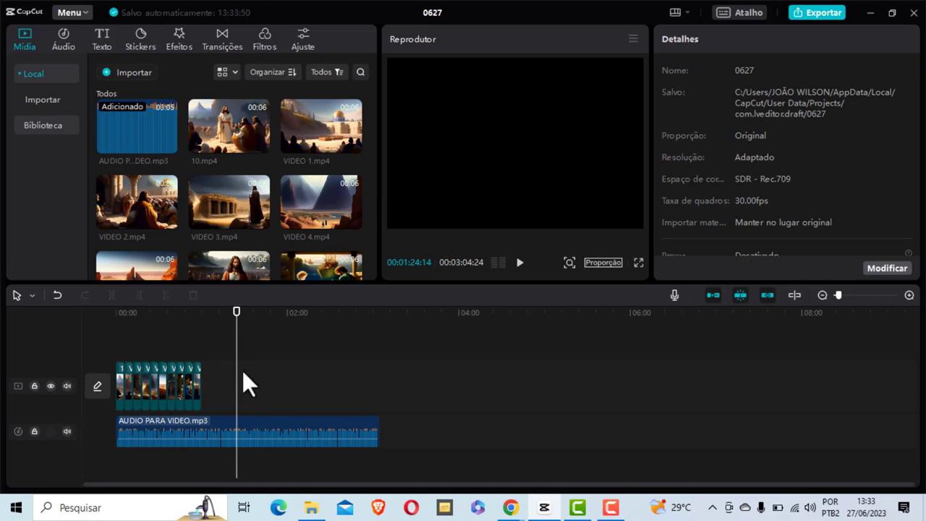
pyautogui.moveTo(238, 384); pyautogui.dragTo(104, 389)
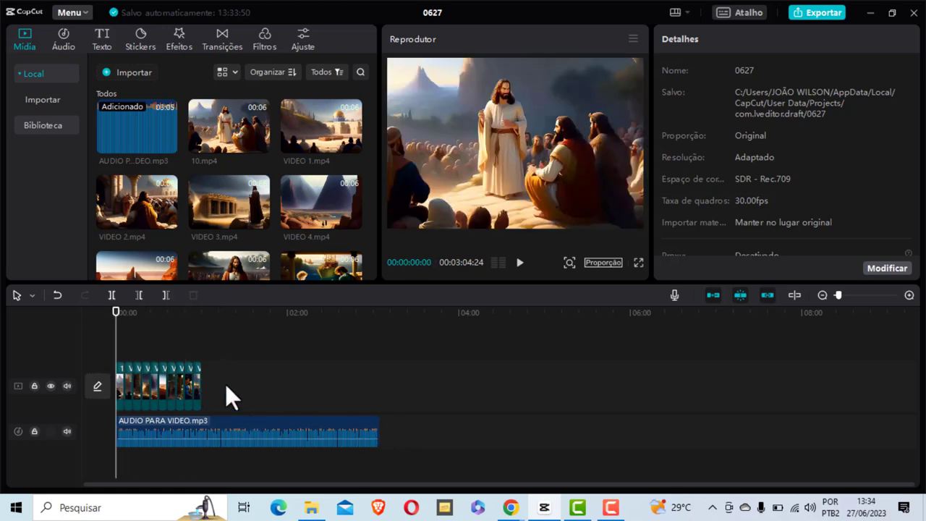
# Copy all ten timeline clips and paste them at 00:01:00:00, directly where the first sequence ends
pyautogui.click(174, 384)
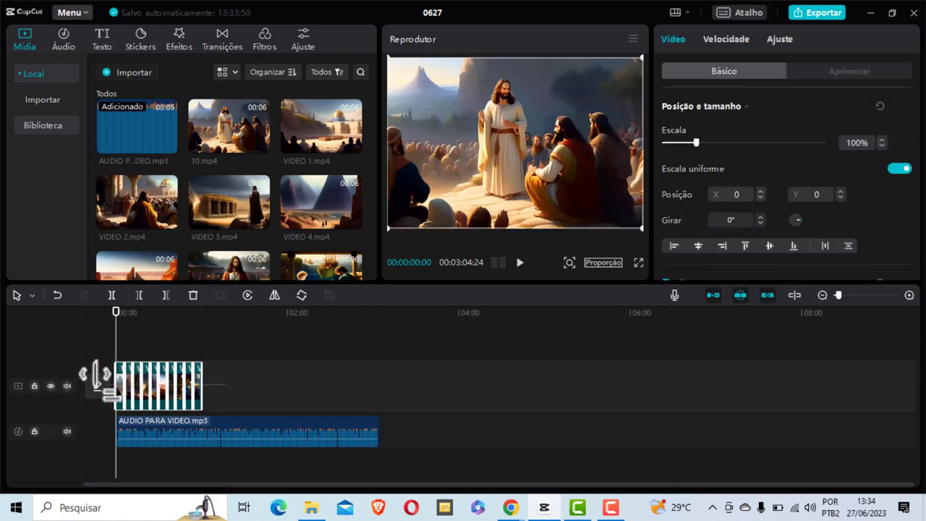
pyautogui.rightClick(145, 383)
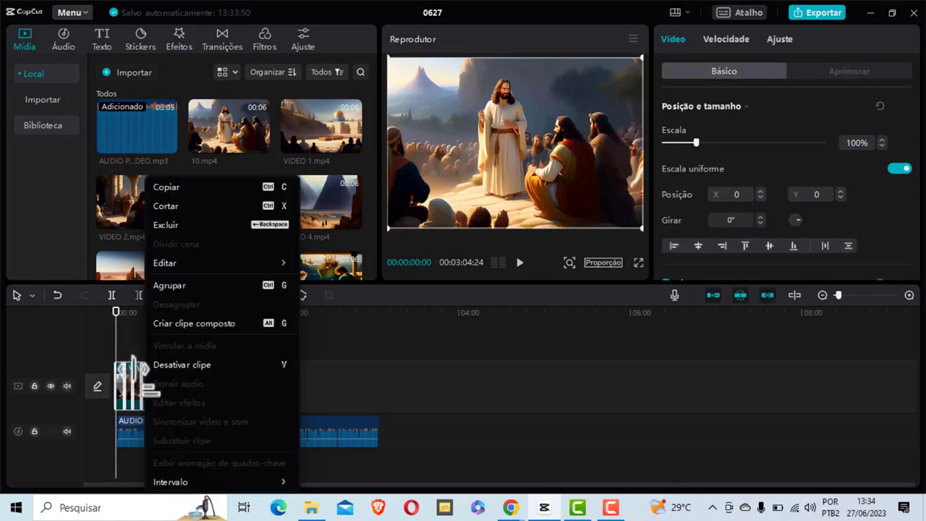
pyautogui.click(170, 190)
pyautogui.click(218, 370)
pyautogui.click(203, 394)
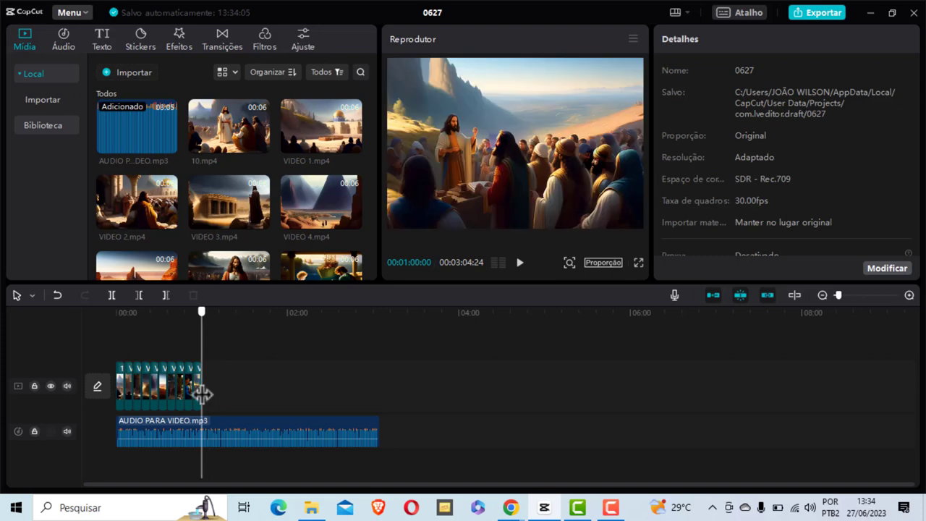
pyautogui.rightClick(219, 387)
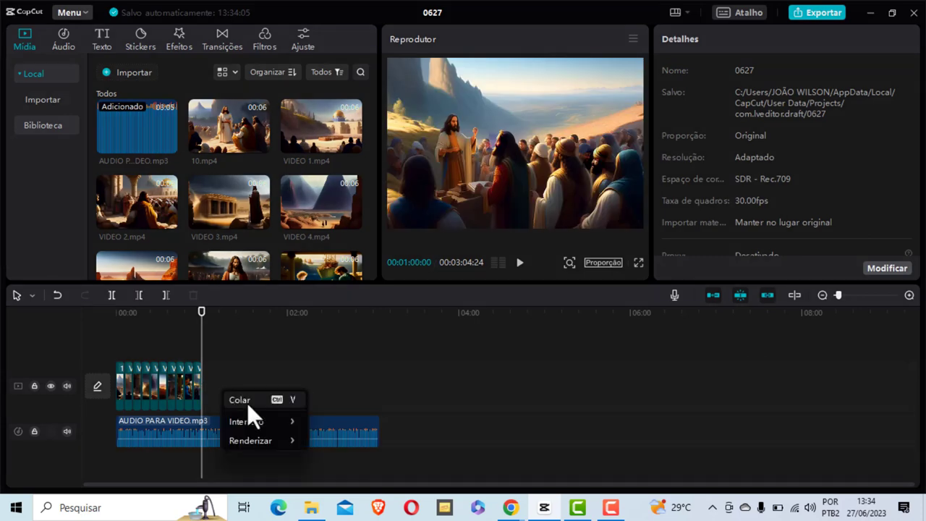
pyautogui.click(247, 403)
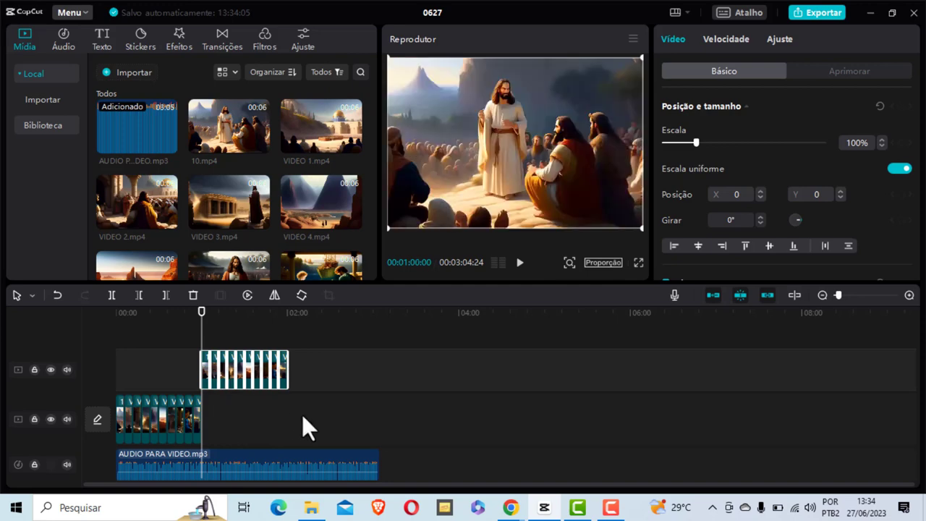
# Paste the copied clip sequence again at 00:02:00:00, where the second sequence ends
pyautogui.scroll(-1, 285, 423)
pyautogui.moveTo(208, 313); pyautogui.dragTo(290, 323)
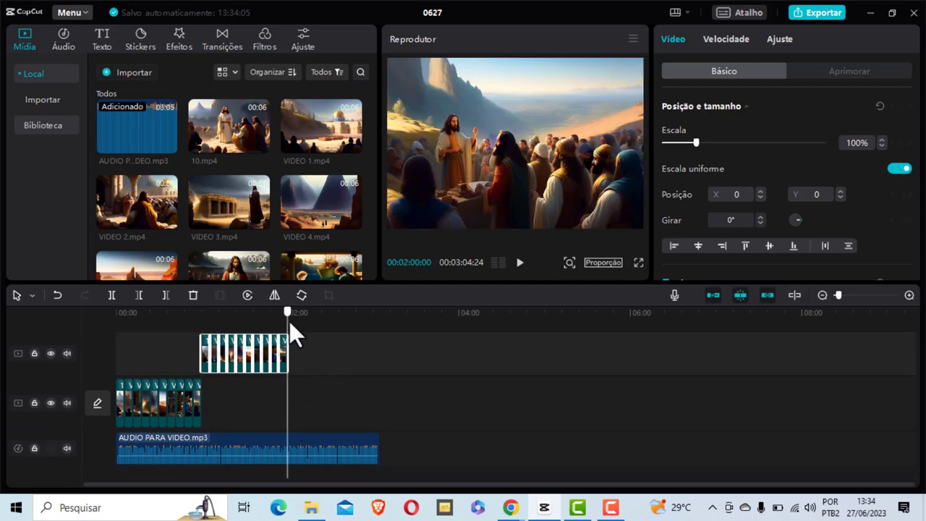
pyautogui.rightClick(318, 361)
pyautogui.click(329, 370)
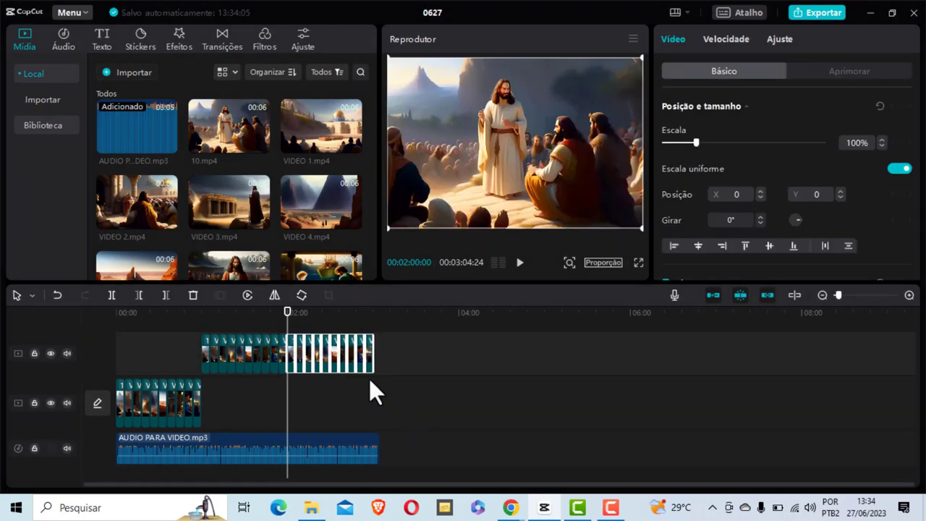
# Play across the one-minute join between the two clip sequences to check its continuity, and return the playhead to the start
pyautogui.moveTo(287, 314); pyautogui.dragTo(197, 333)
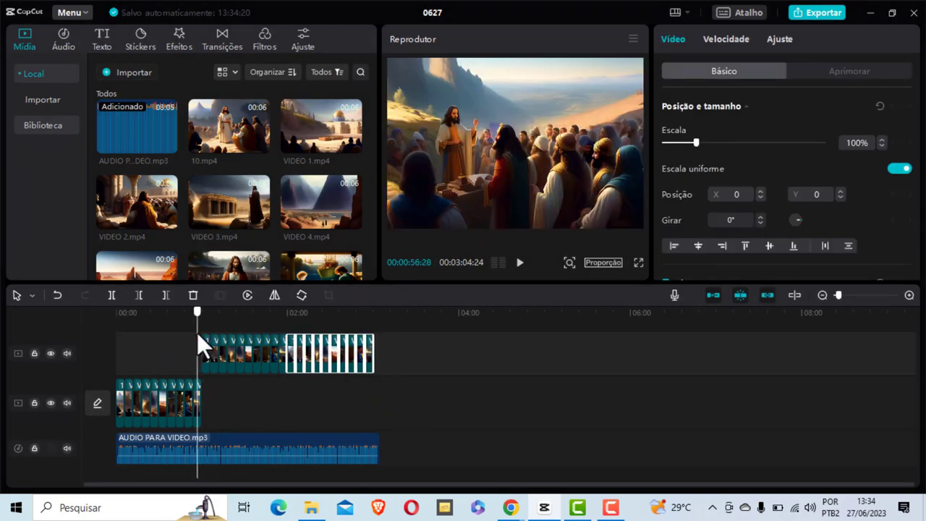
pyautogui.click(520, 264)
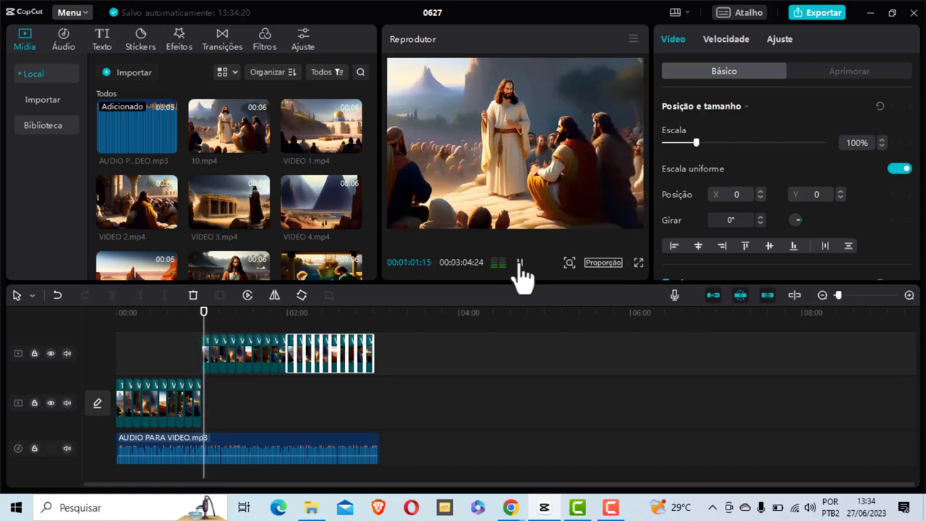
pyautogui.click(519, 264)
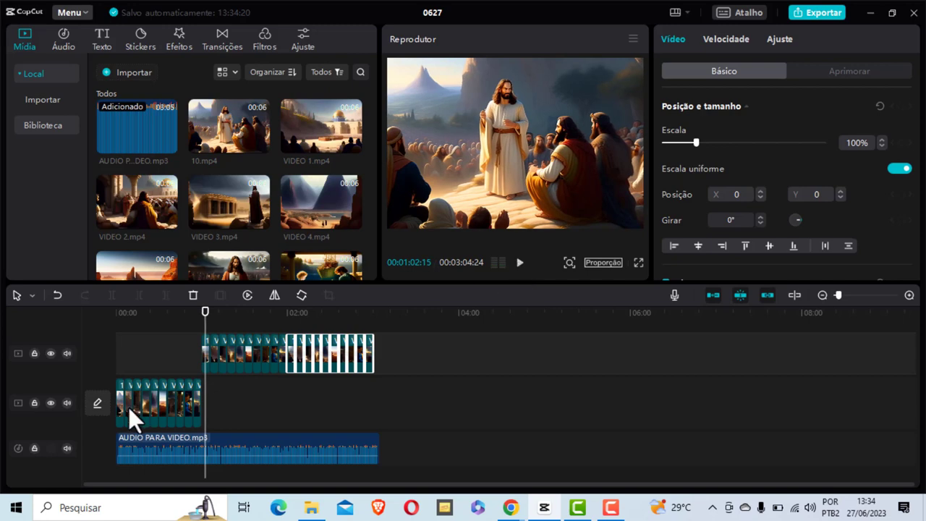
pyautogui.click(296, 414)
pyautogui.click(287, 398)
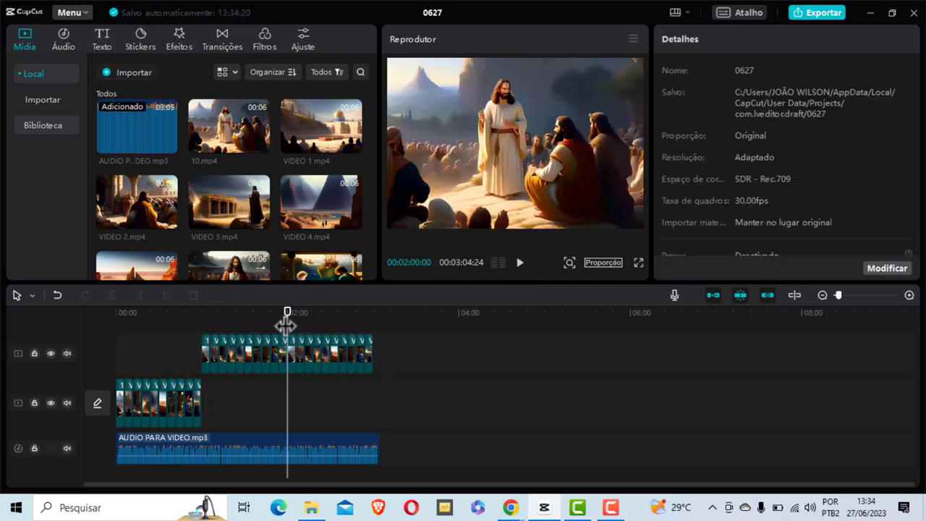
pyautogui.moveTo(286, 326); pyautogui.dragTo(77, 341)
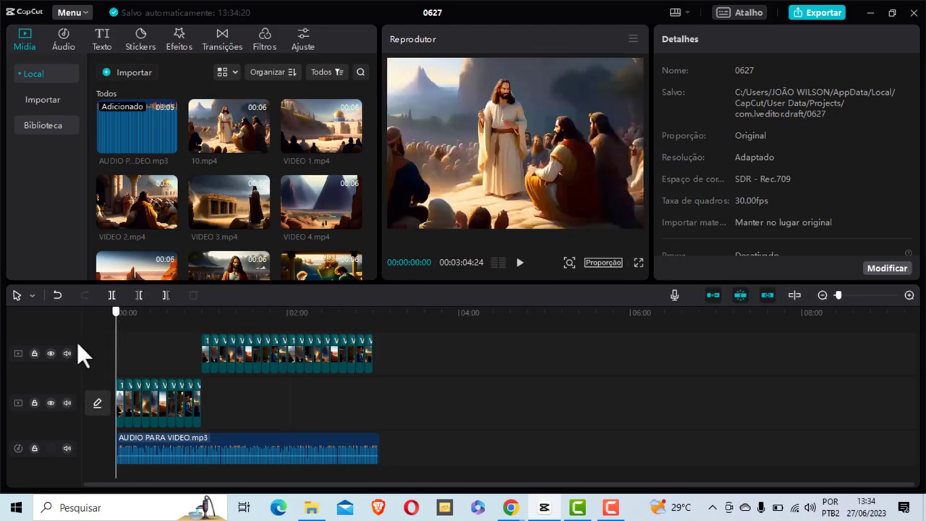
# Add the Aproximar transition at the first cut and Combinar at the second cut of the first clip sequence, accepting duplicate frames
pyautogui.click(225, 35)
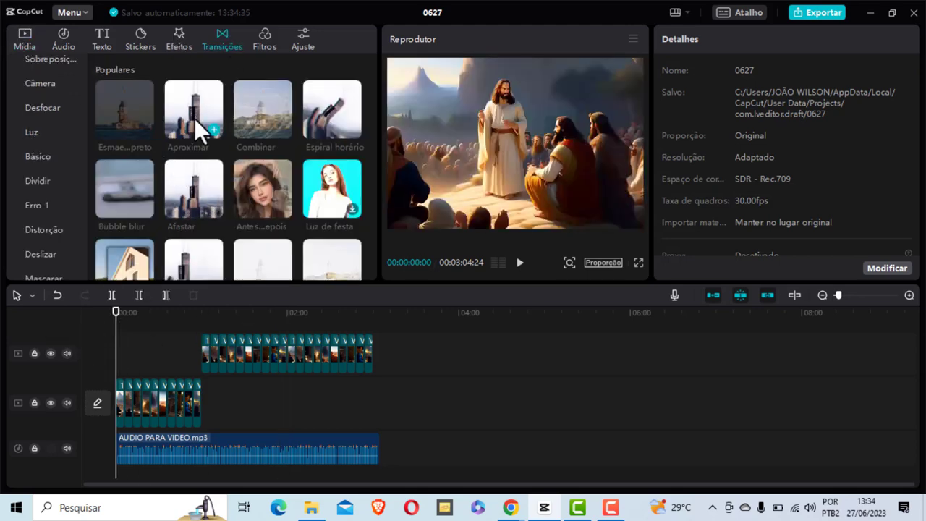
pyautogui.moveTo(193, 109); pyautogui.dragTo(123, 411)
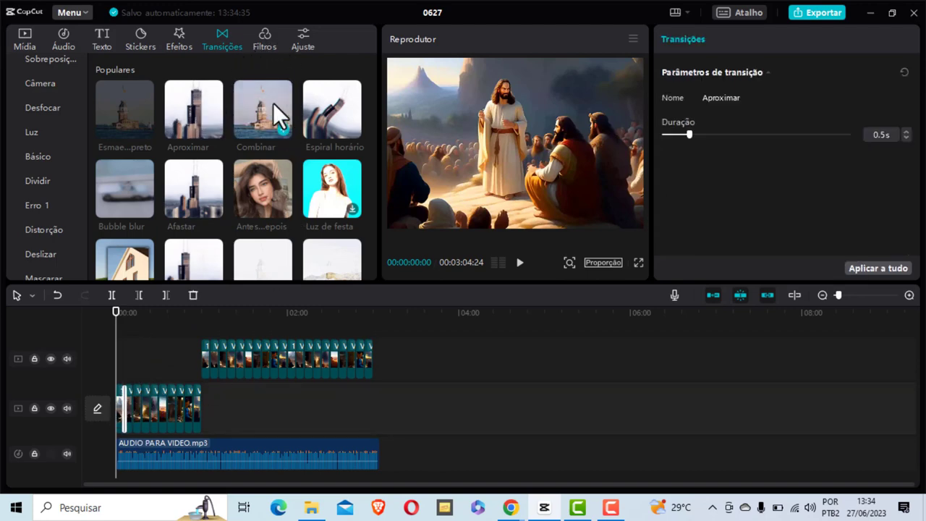
pyautogui.click(181, 324)
pyautogui.moveTo(134, 403); pyautogui.dragTo(133, 402)
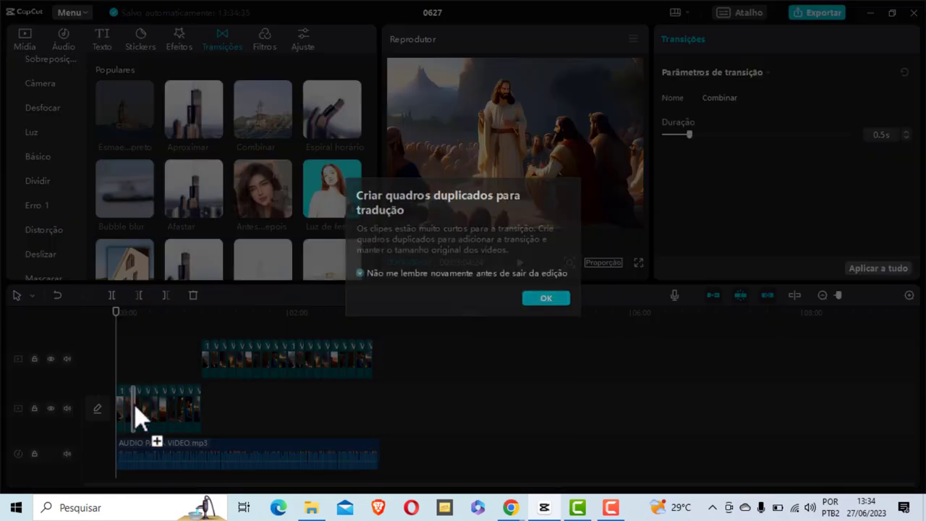
pyautogui.click(536, 300)
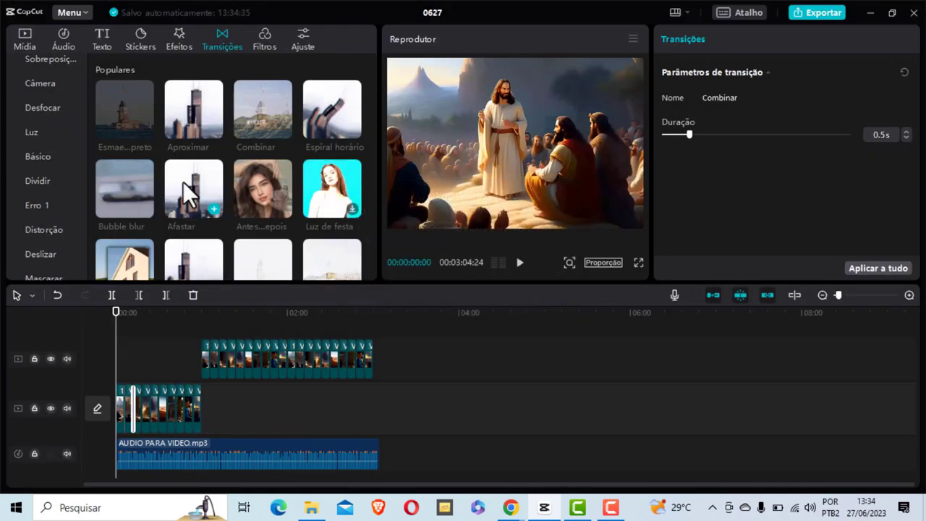
# Fill the third to seventh cuts with the transitions Afastar, Antes e depois, Luz de festa and Para a esquerda, using the last one twice
pyautogui.moveTo(183, 182); pyautogui.dragTo(140, 405)
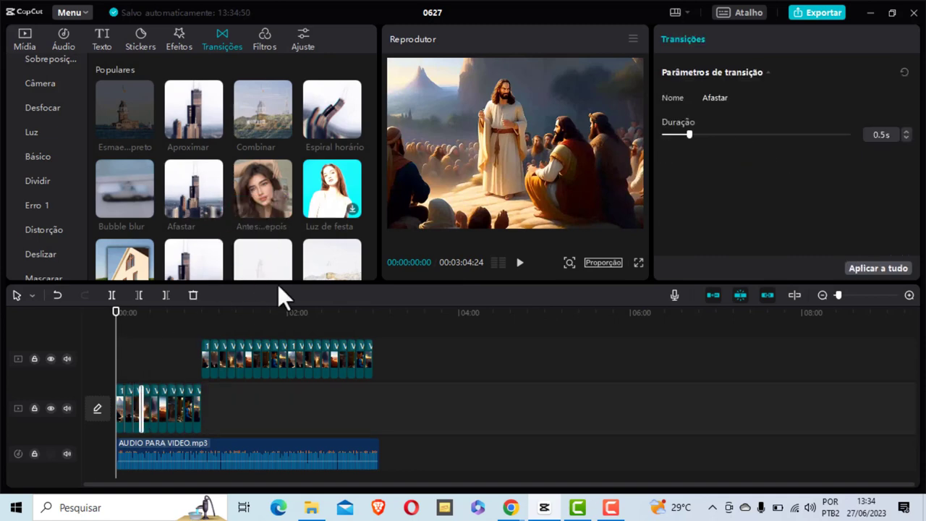
pyautogui.moveTo(264, 175)
pyautogui.mouseDown()
pyautogui.moveTo(214, 355)
pyautogui.moveTo(152, 415)
pyautogui.mouseUp()
pyautogui.moveTo(331, 204); pyautogui.dragTo(160, 407)
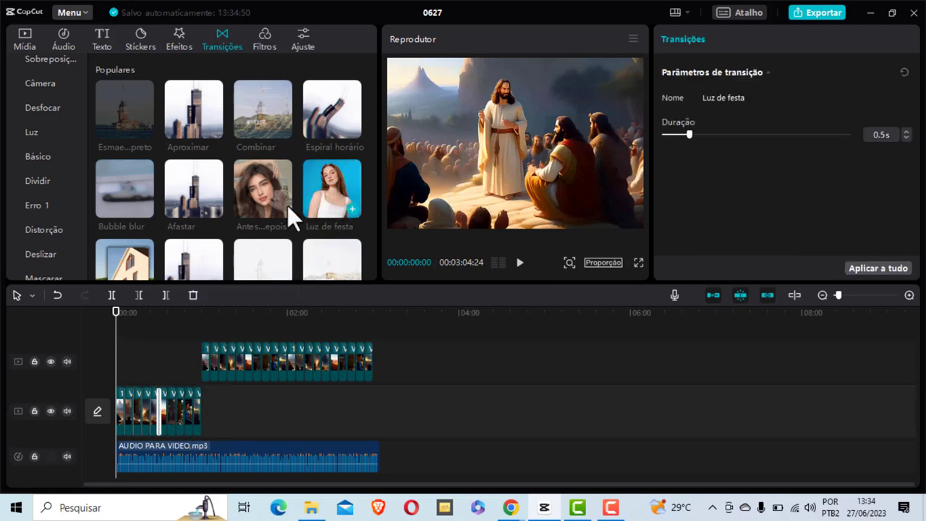
pyautogui.scroll(-2, 234, 181)
pyautogui.moveTo(201, 140); pyautogui.dragTo(169, 414)
pyautogui.moveTo(196, 139); pyautogui.dragTo(177, 411)
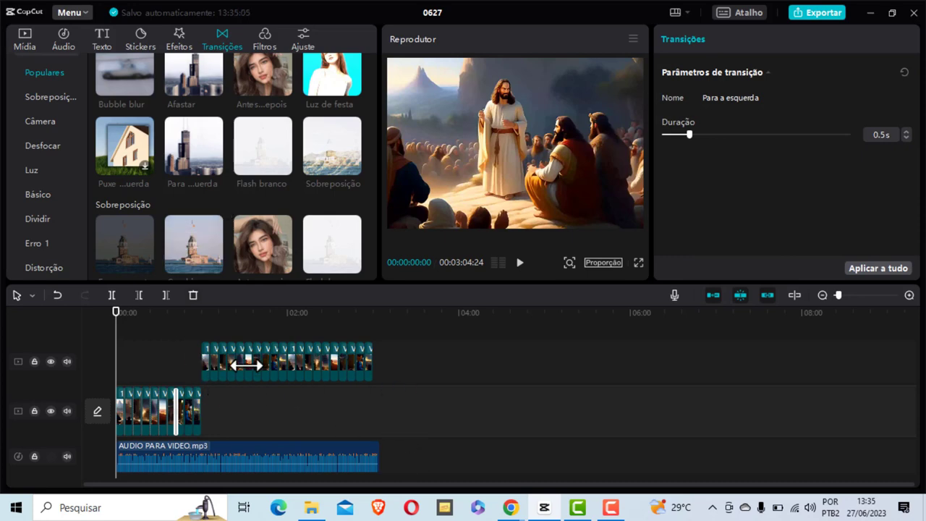
# Play the opening of the timeline to check the first transition, and return the playhead to the start
pyautogui.click(520, 265)
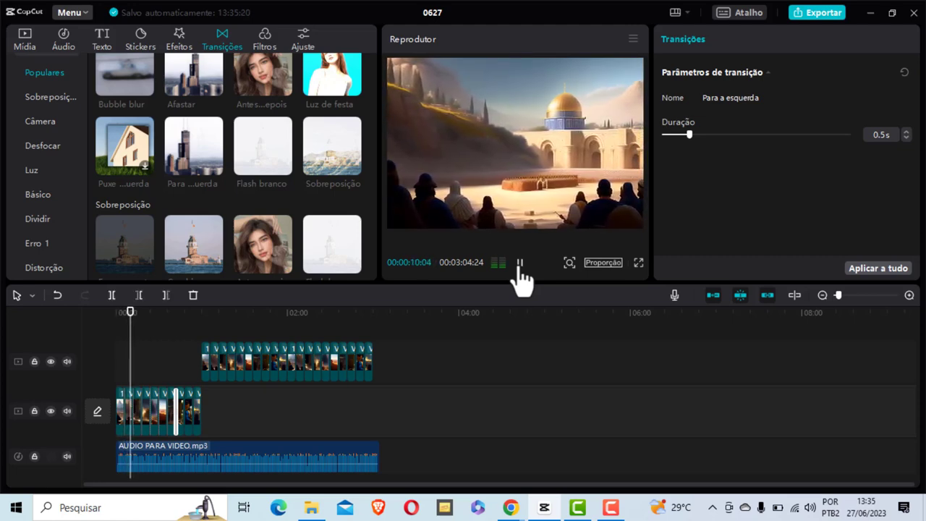
pyautogui.click(520, 264)
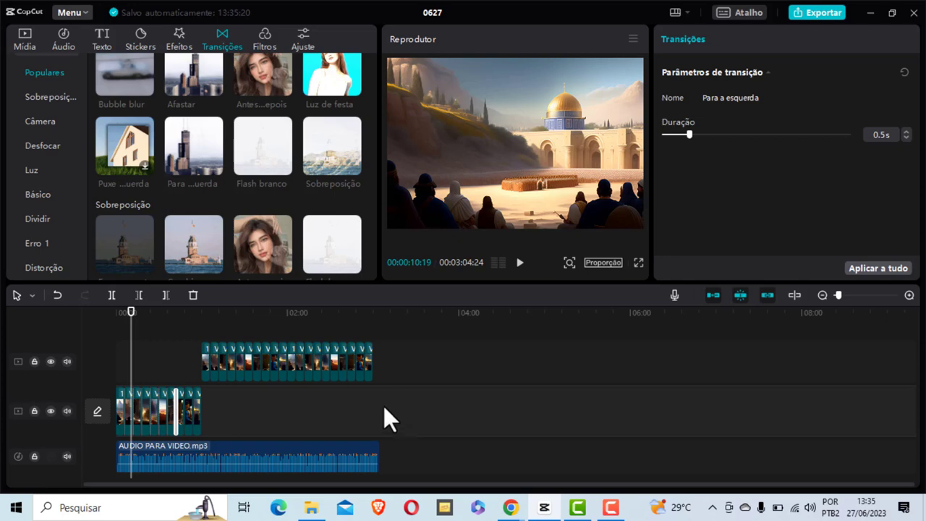
pyautogui.click(110, 327)
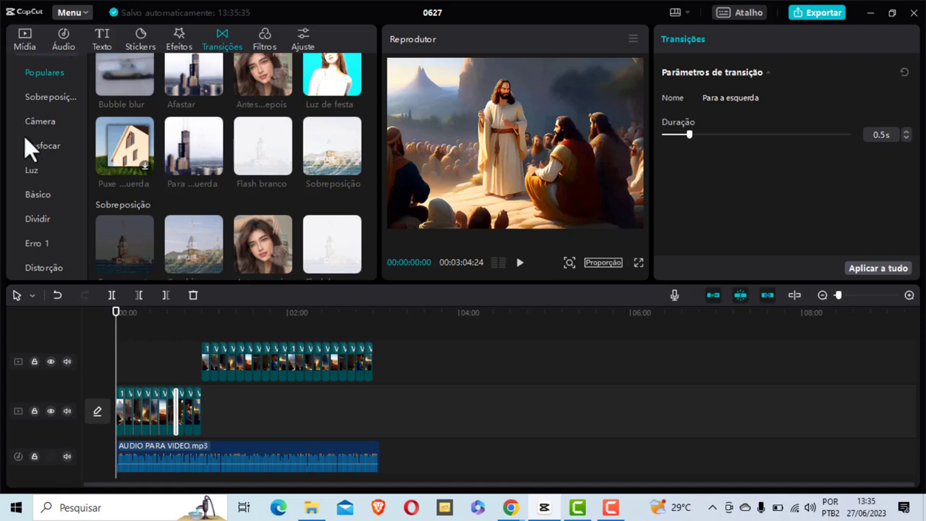
# Generate automatic captions for the narration in Português (Brasil)
pyautogui.click(101, 38)
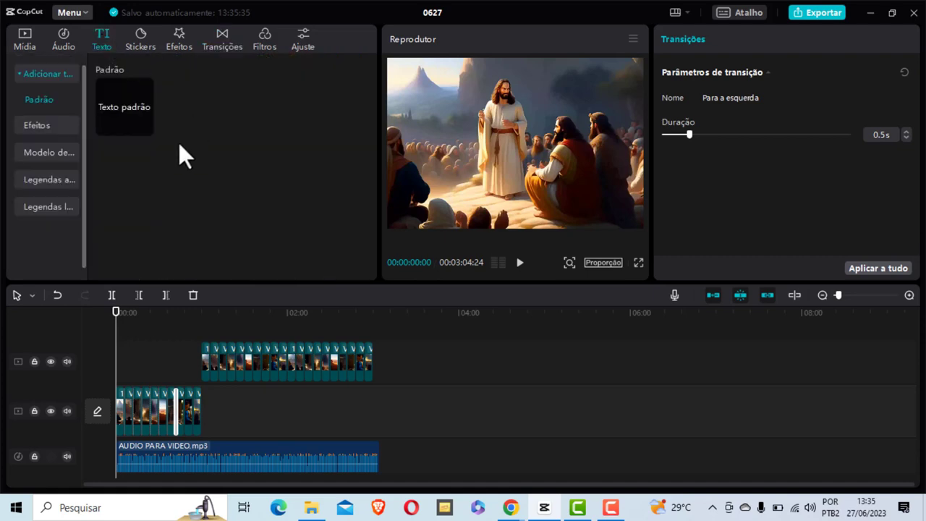
pyautogui.click(42, 181)
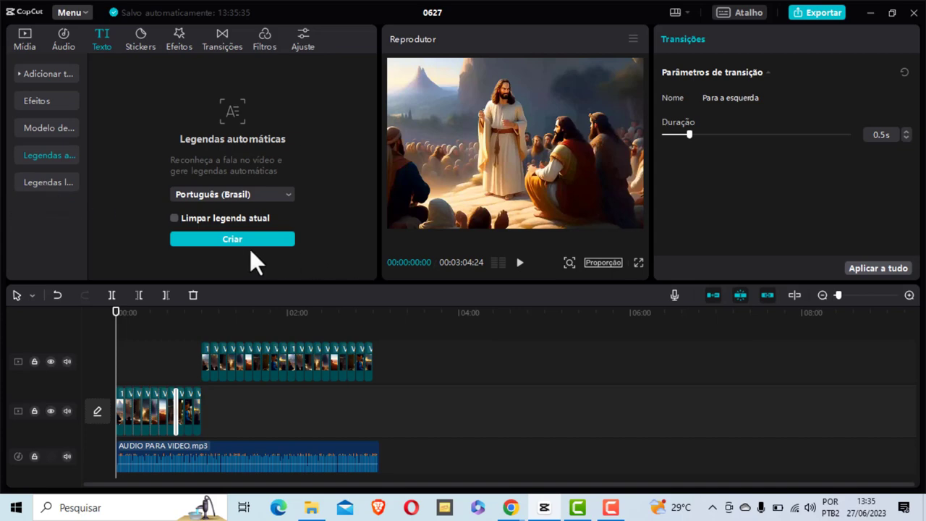
pyautogui.click(231, 239)
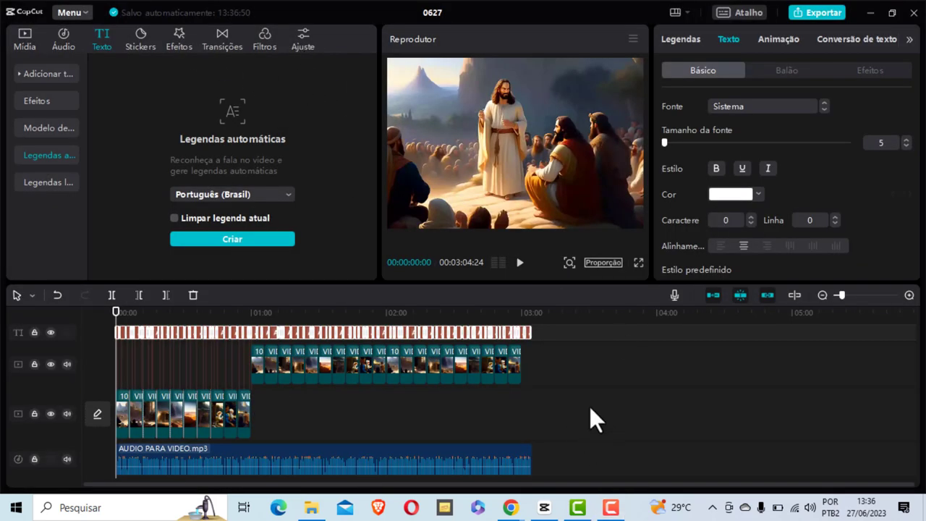
# Select the caption at 00:00:06:00 and set the font size to 6 for all captions
pyautogui.click(128, 311)
pyautogui.moveTo(125, 326); pyautogui.dragTo(125, 327)
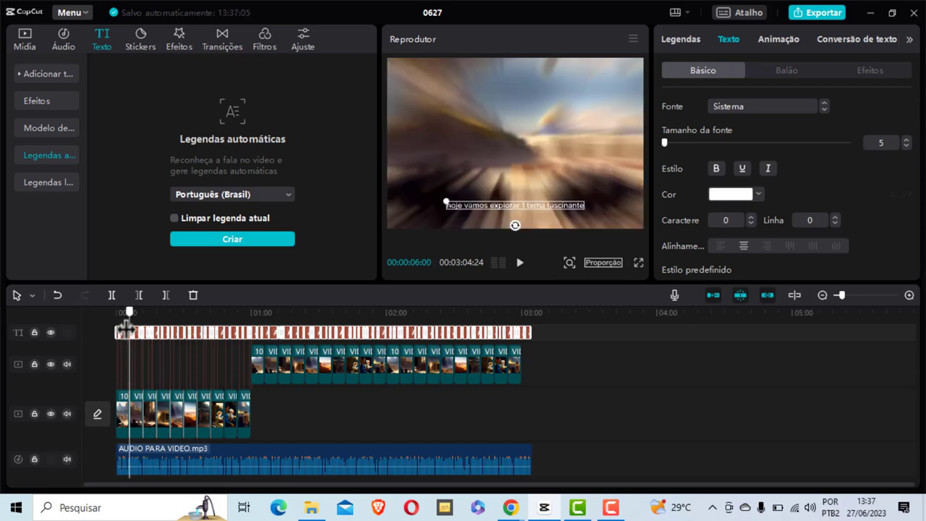
pyautogui.click(466, 203)
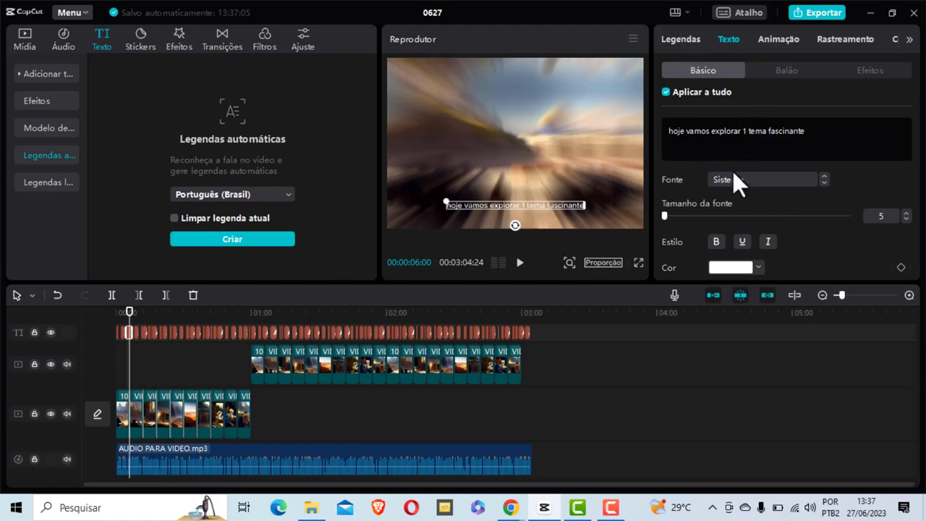
pyautogui.scroll(-1, 733, 174)
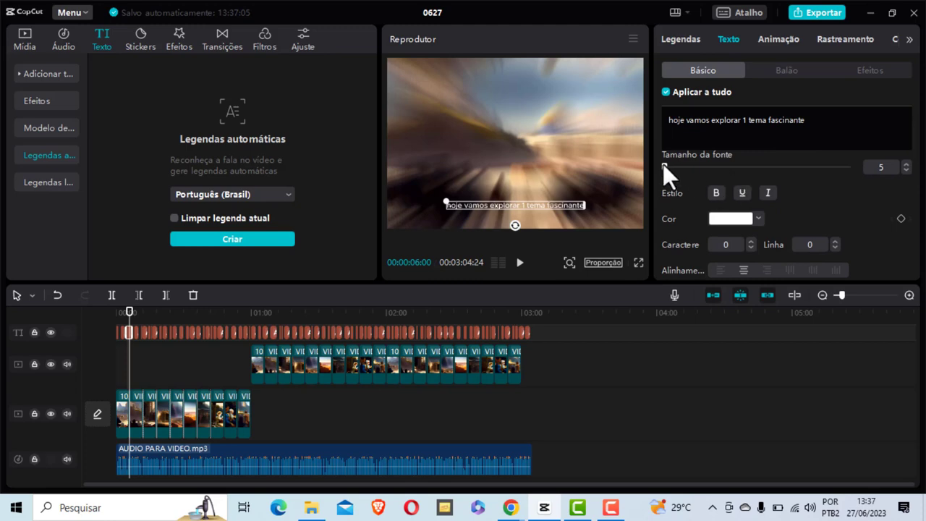
pyautogui.moveTo(664, 164); pyautogui.dragTo(663, 166)
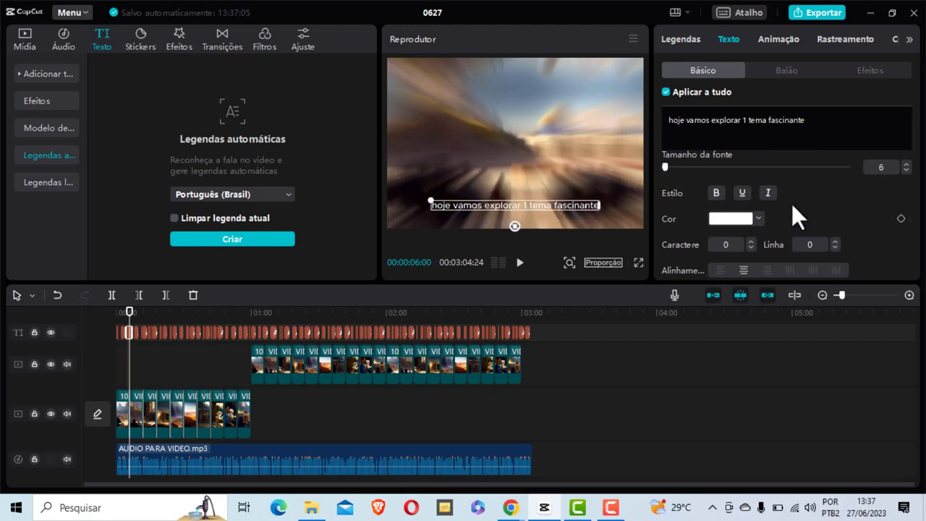
# Try the black-background and yellow-background preset styles on the captions
pyautogui.scroll(-1, 736, 226)
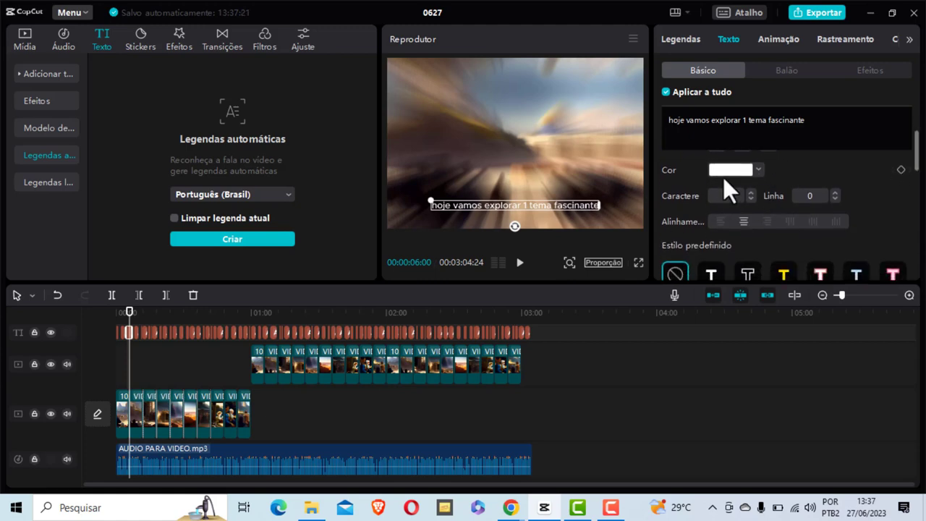
pyautogui.scroll(-1, 753, 214)
pyautogui.scroll(-1, 676, 215)
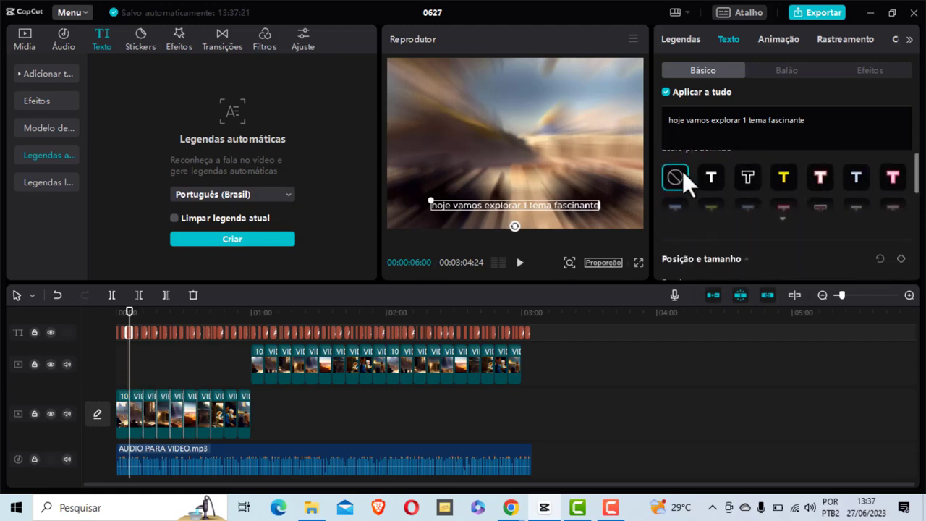
pyautogui.click(789, 220)
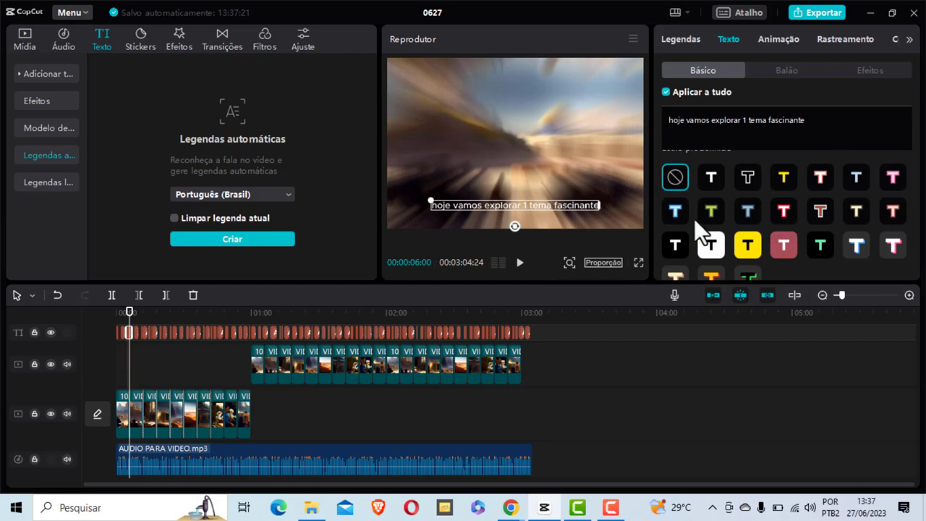
pyautogui.scroll(-1, 694, 218)
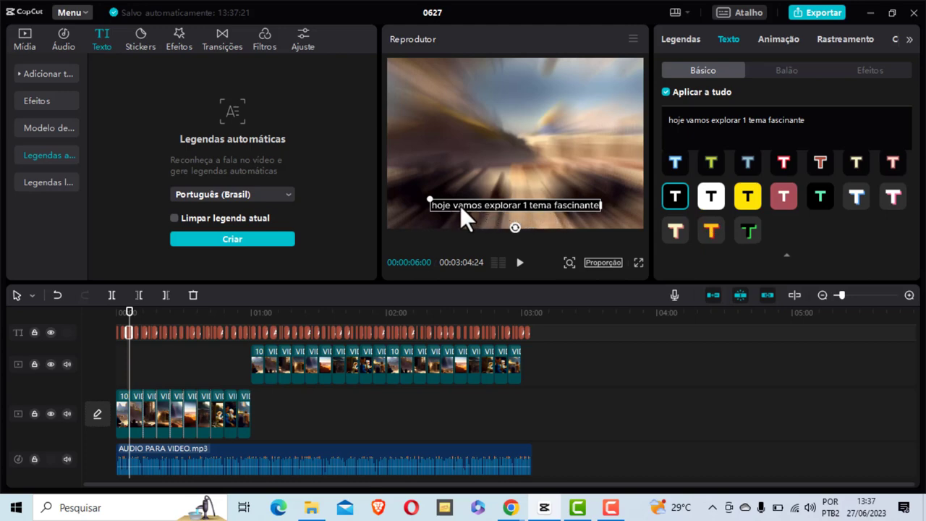
pyautogui.click(749, 192)
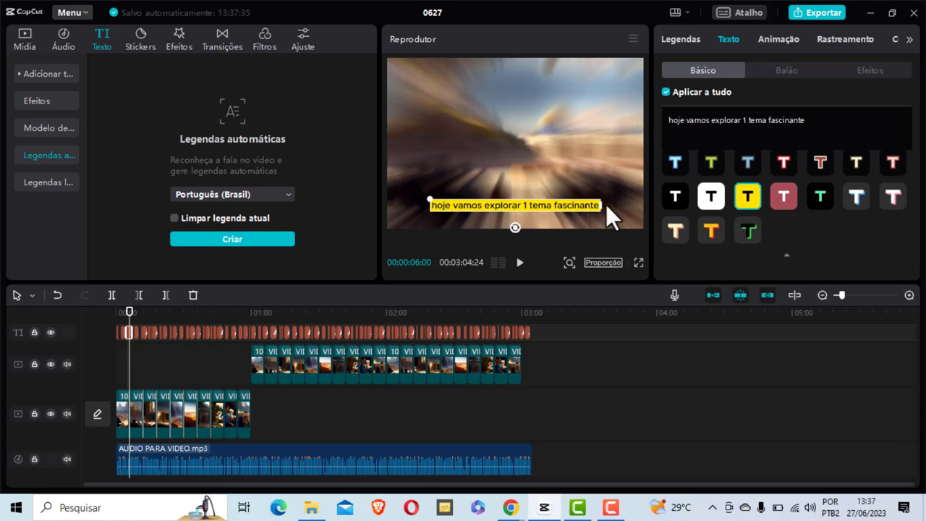
# Replace the yellow caption background with the white, black-outlined preset style and set the font to AvenirNext for all captions
pyautogui.scroll(2, 700, 235)
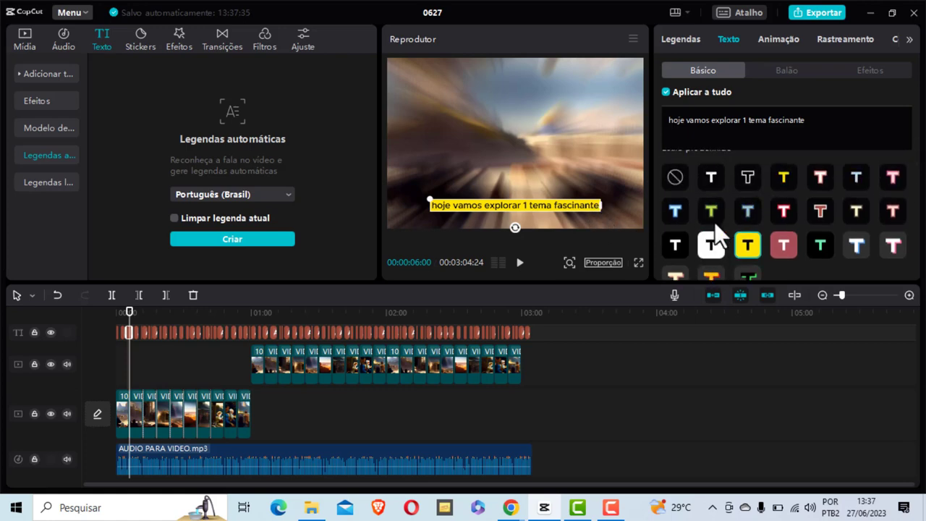
pyautogui.hotkey('ctrl', 'z')
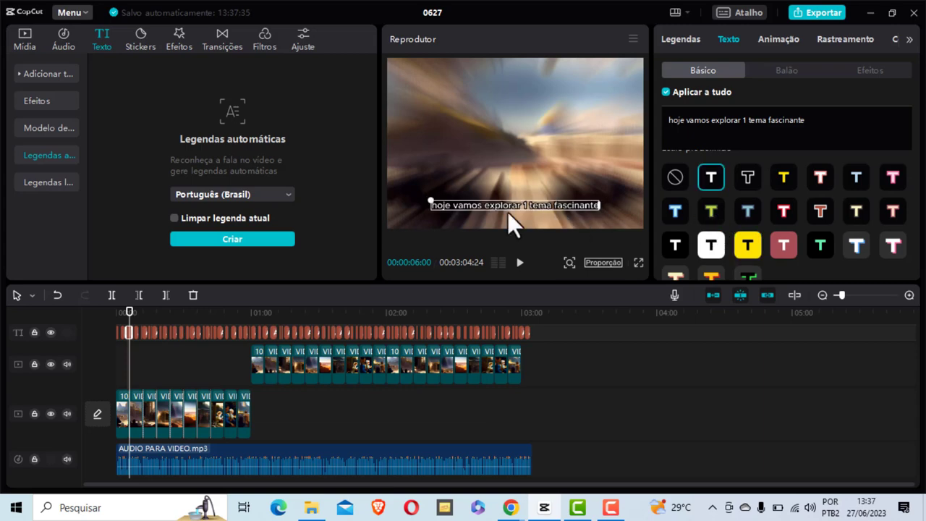
pyautogui.scroll(5, 711, 203)
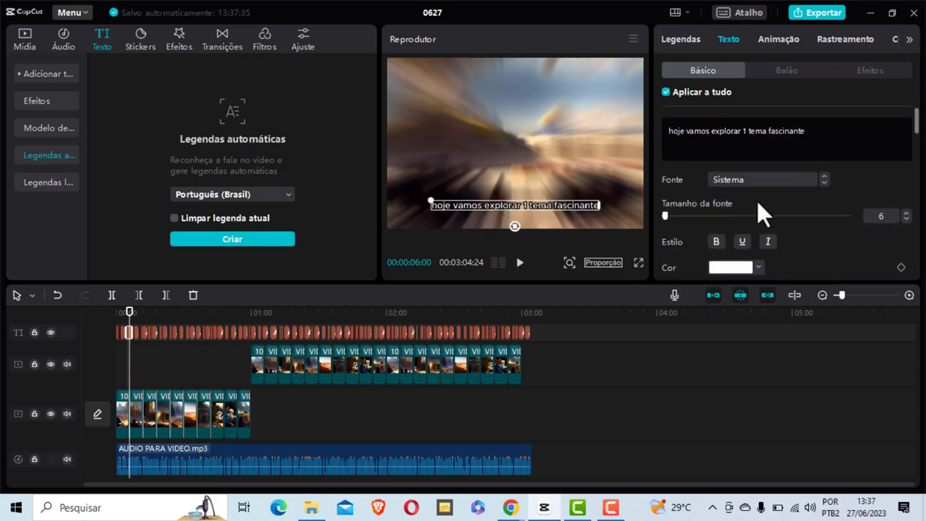
pyautogui.click(811, 175)
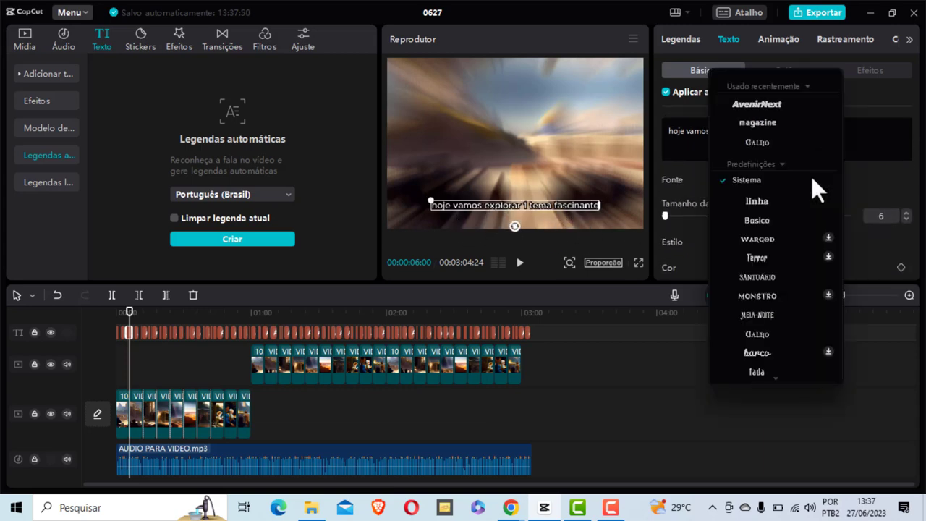
pyautogui.click(756, 103)
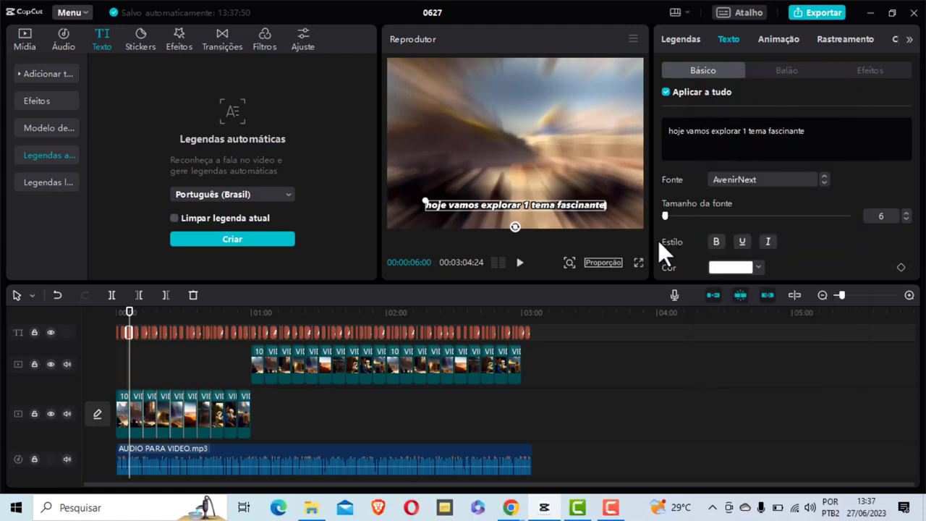
pyautogui.scroll(-1, 784, 242)
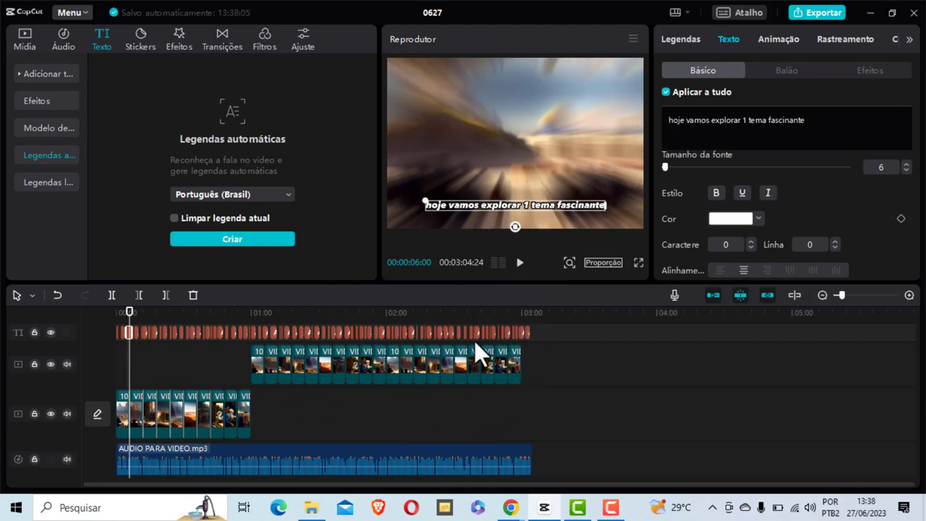
# Play the timeline from 00:00:06:00 to check the styled captions against the narration
pyautogui.click(520, 265)
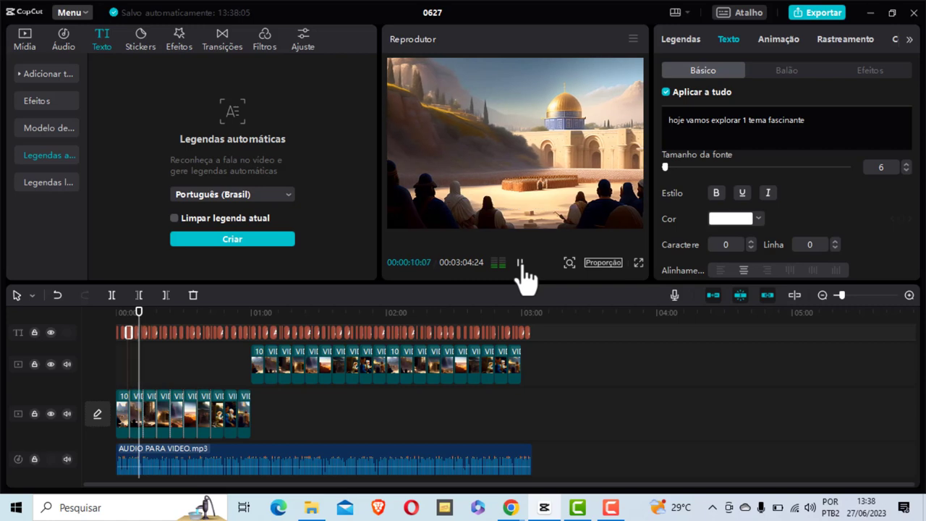
pyautogui.click(519, 264)
pyautogui.click(519, 264)
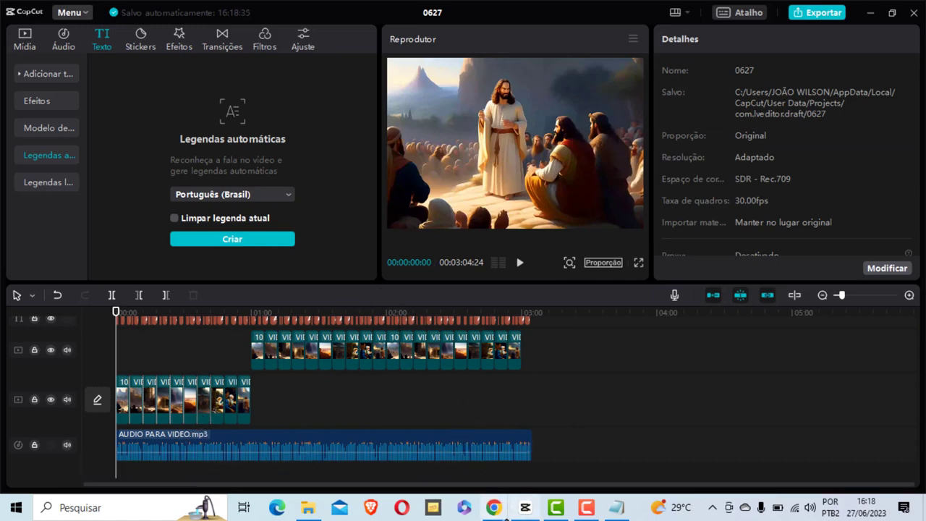
# Switch to YouTube in Chrome and open the channel's audio library (Biblioteca de áudio) in YouTube Studio
pyautogui.moveTo(507, 515)
pyautogui.click(449, 460)
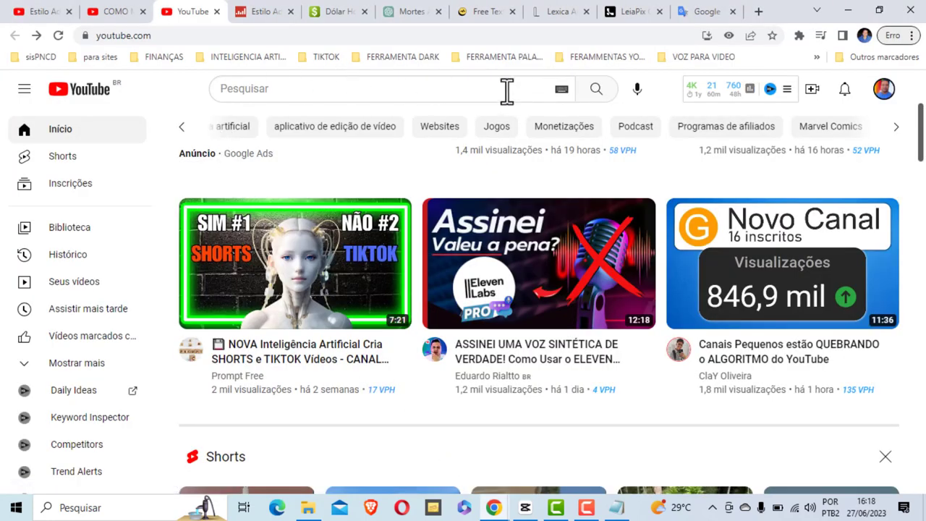
pyautogui.click(884, 93)
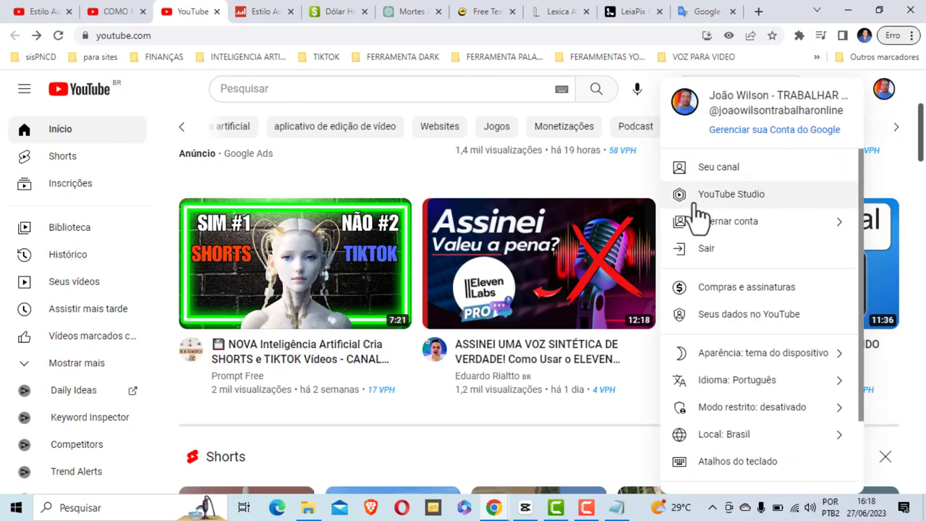
pyautogui.click(740, 204)
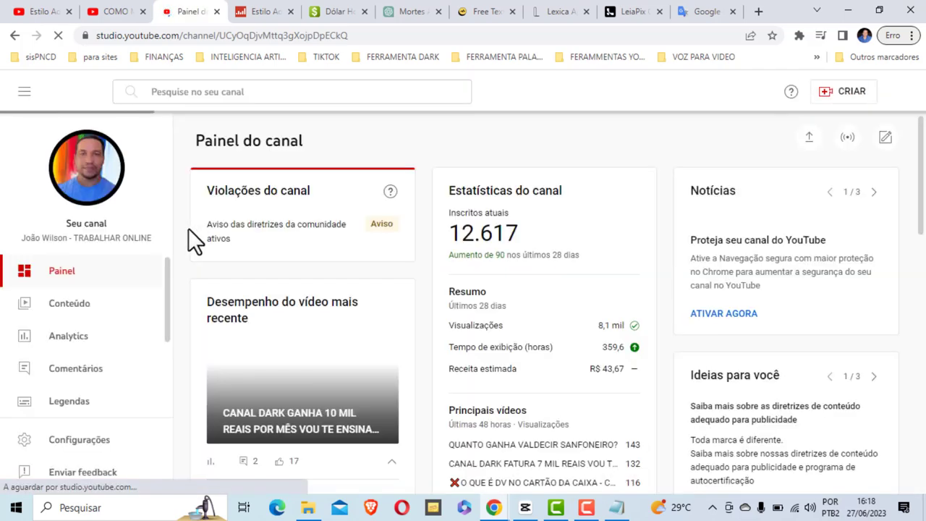
pyautogui.scroll(-5, 187, 227)
pyautogui.scroll(-2, 128, 298)
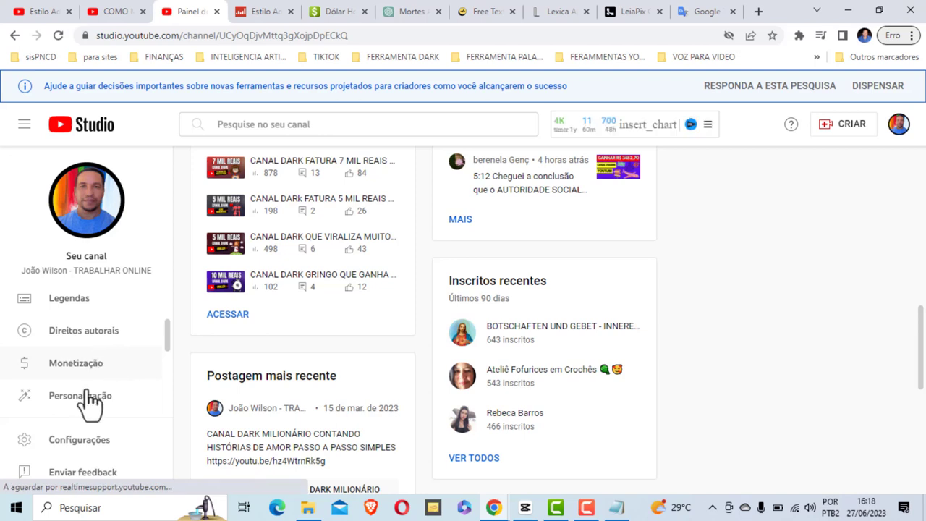
pyautogui.scroll(-1, 87, 399)
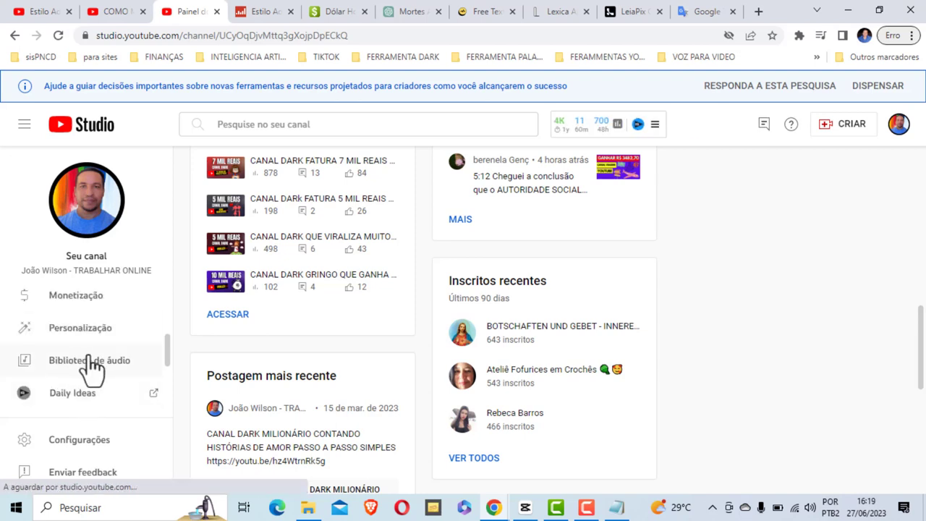
pyautogui.scroll(2, 86, 372)
pyautogui.scroll(1, 98, 365)
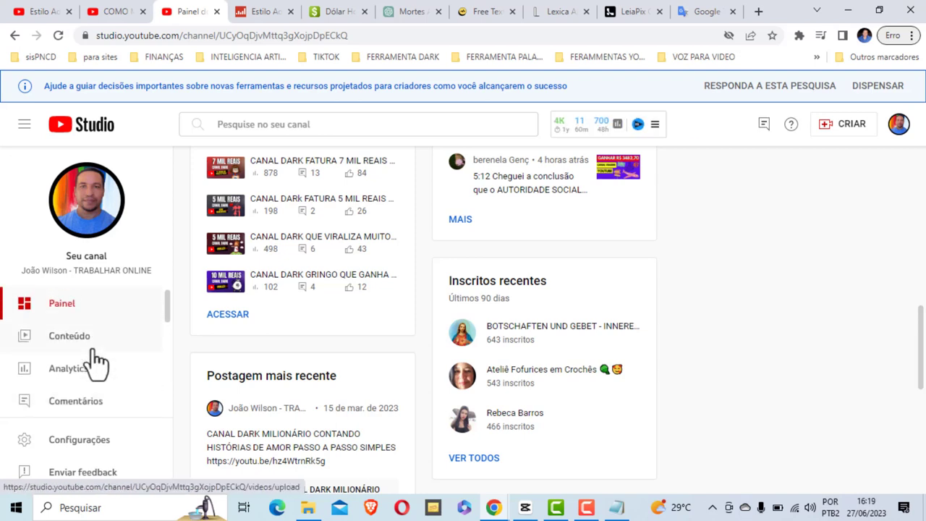
pyautogui.scroll(-3, 98, 366)
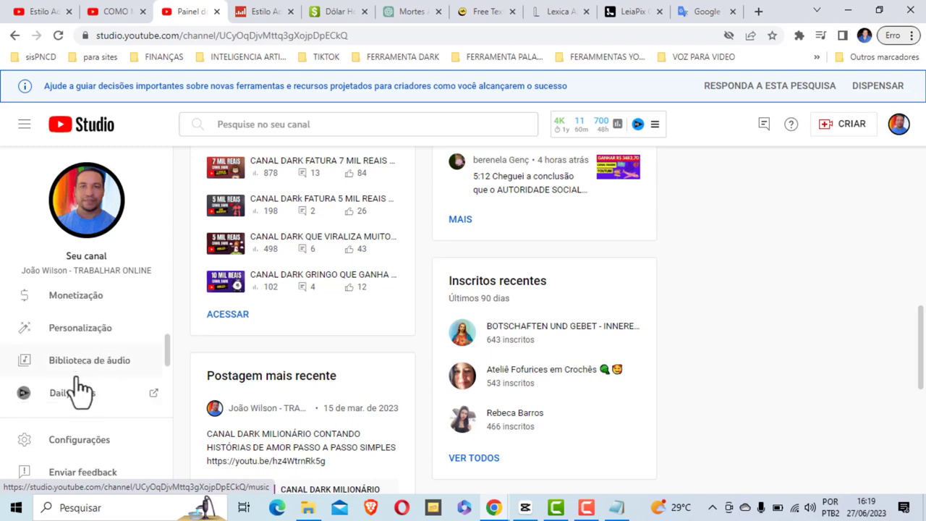
pyautogui.click(98, 367)
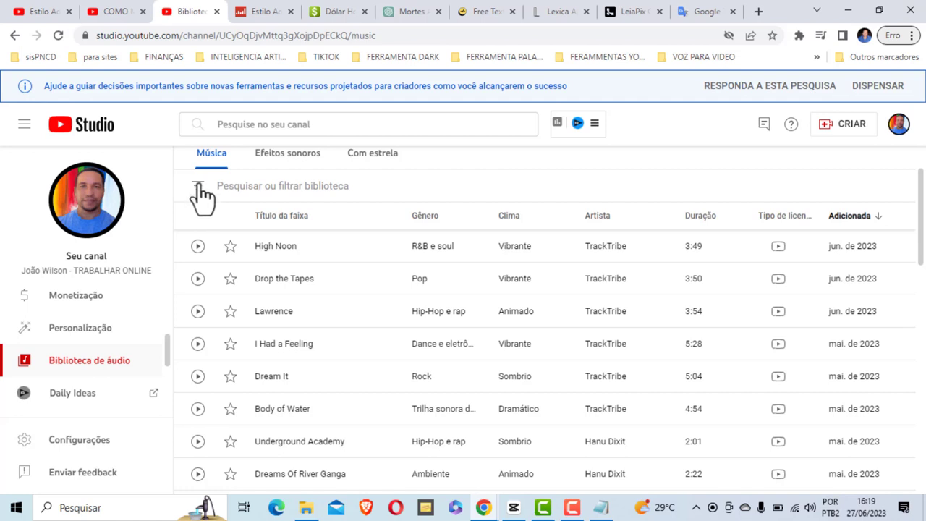
# Filter the music library to tracks with "Atribuição não é necessária" and the genre Ambiente
pyautogui.click(200, 186)
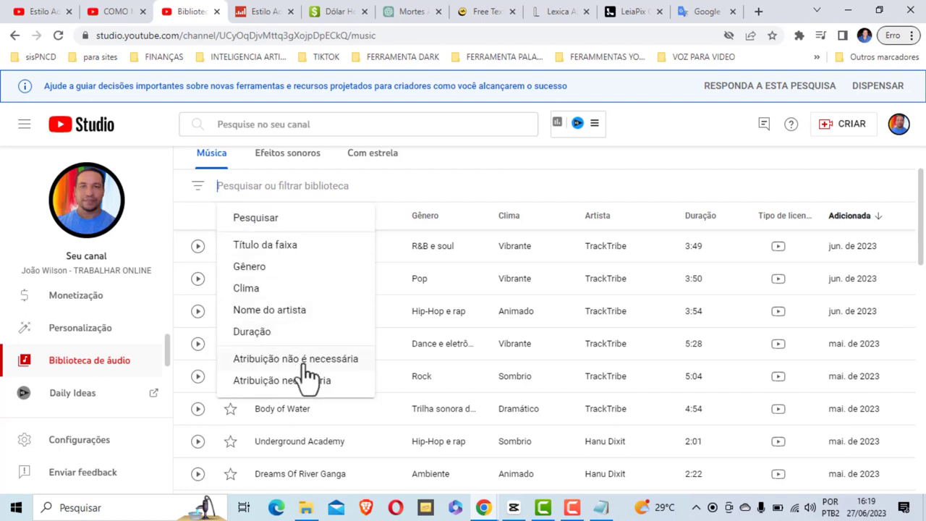
pyautogui.click(279, 360)
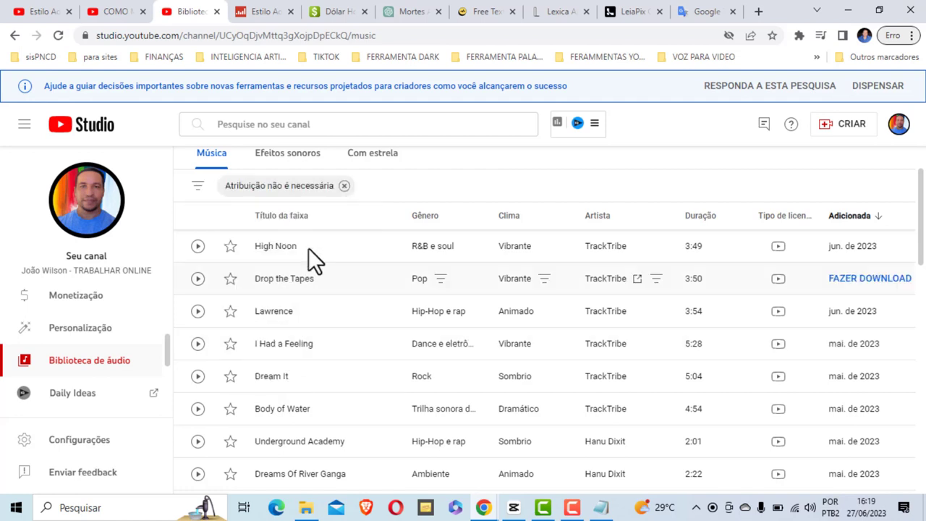
pyautogui.moveTo(293, 278)
pyautogui.click(198, 190)
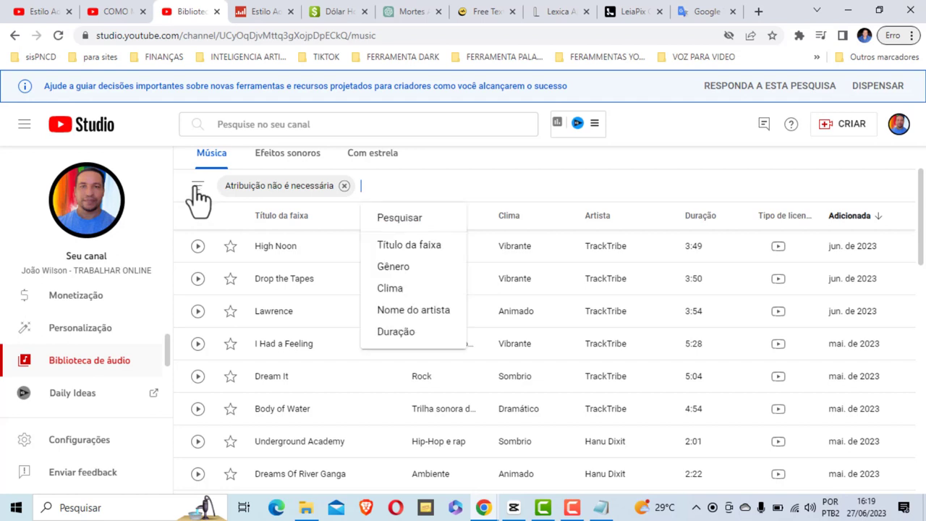
pyautogui.click(393, 268)
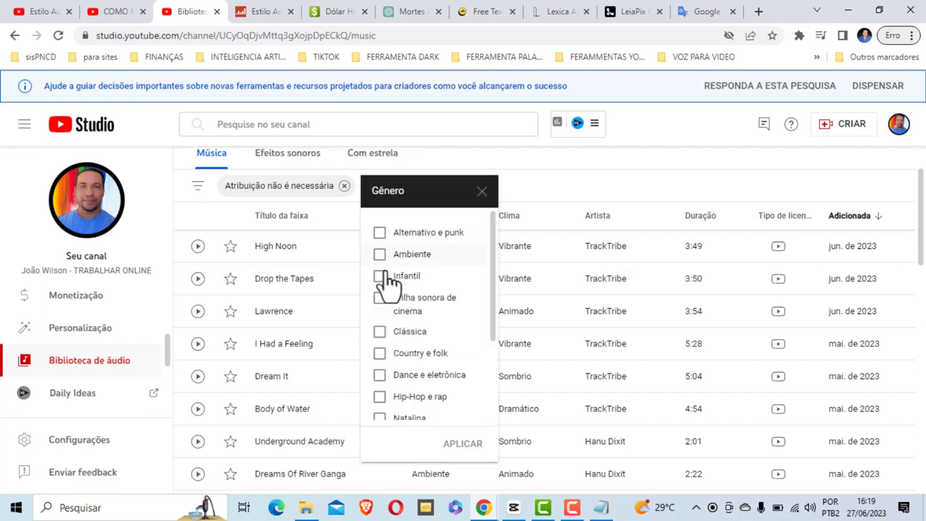
pyautogui.click(381, 255)
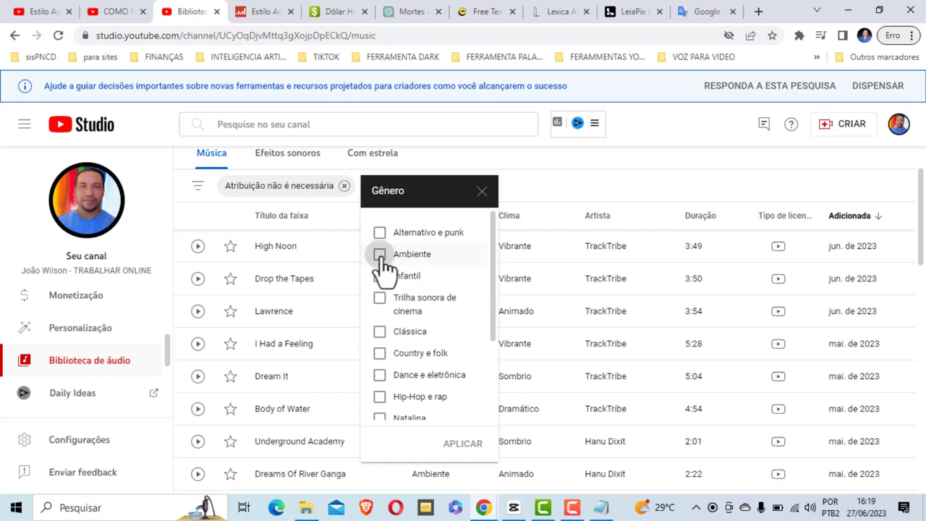
pyautogui.scroll(-1, 428, 322)
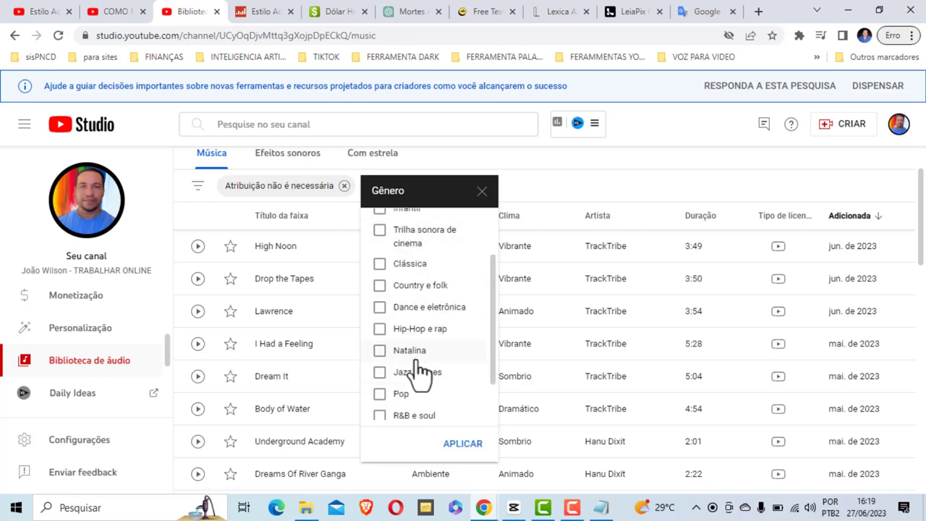
pyautogui.scroll(-1, 418, 375)
pyautogui.click(462, 444)
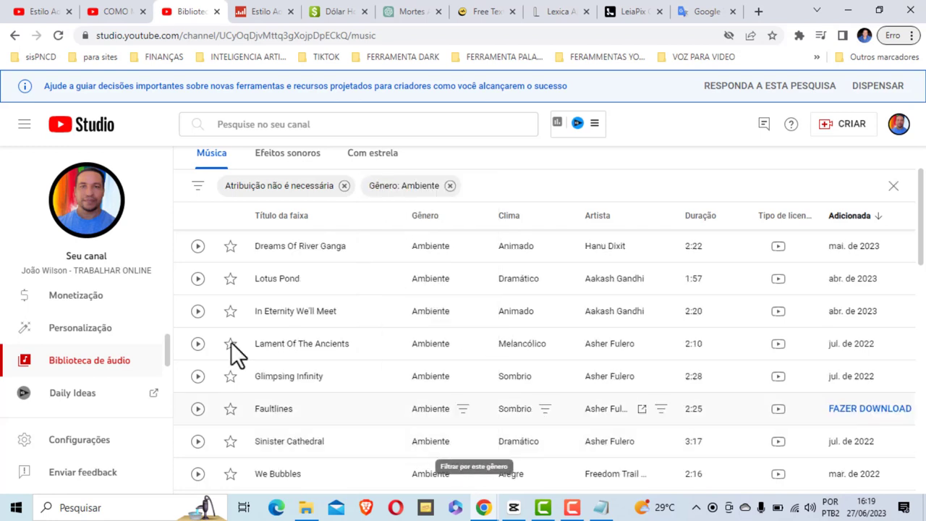
# Preview the tracks Dreams Of River Ganga and Glimpsing Infinity, stopping playback after the second one
pyautogui.click(198, 246)
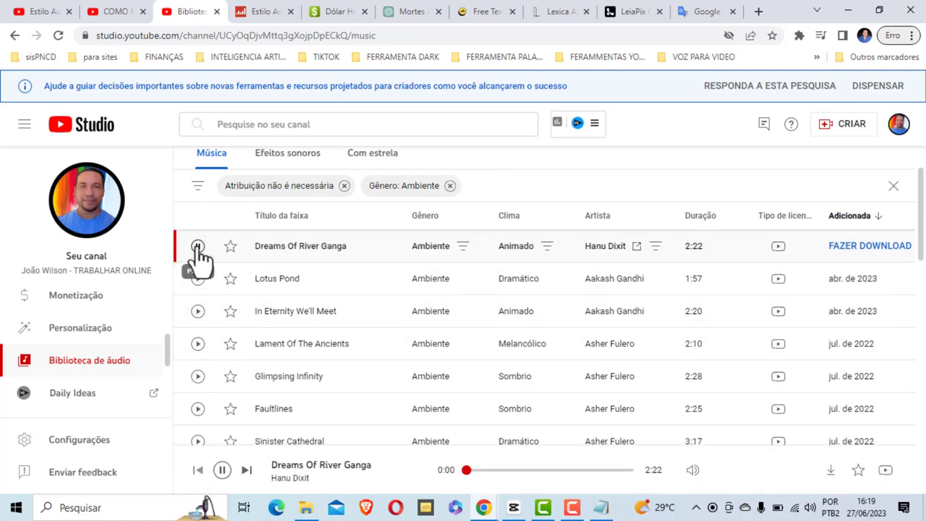
pyautogui.scroll(-1, 197, 296)
pyautogui.click(198, 308)
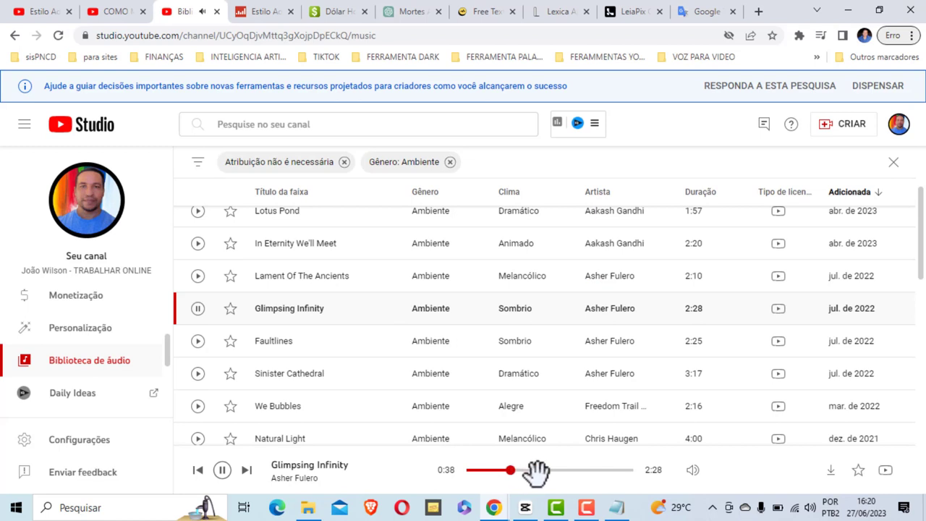
pyautogui.click(197, 308)
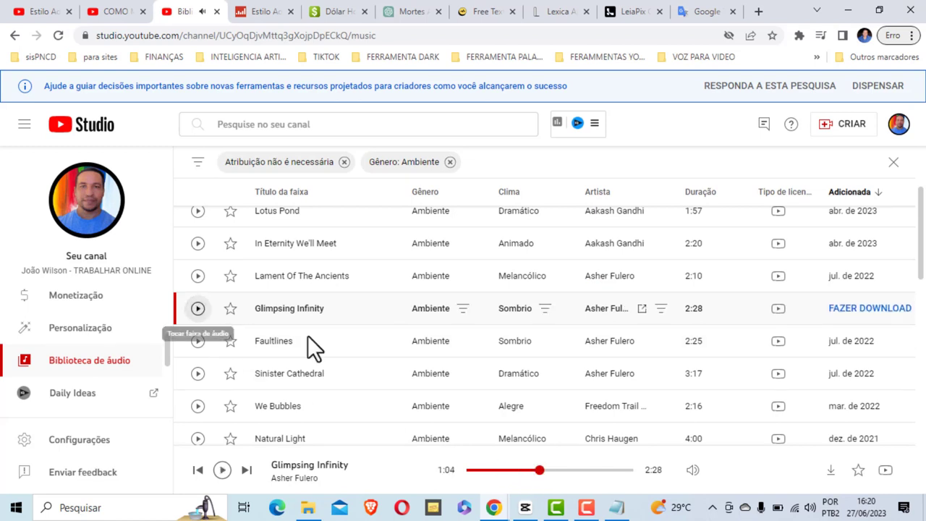
# Download the Glimpsing Infinity track as an MP3 to the desktop folder (Área de Trabalho)
pyautogui.click(867, 311)
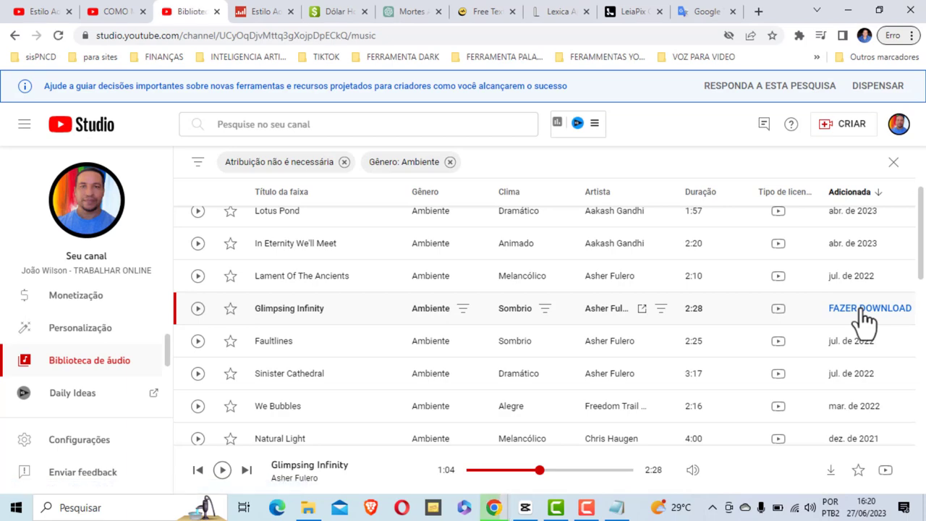
pyautogui.scroll(5, 104, 90)
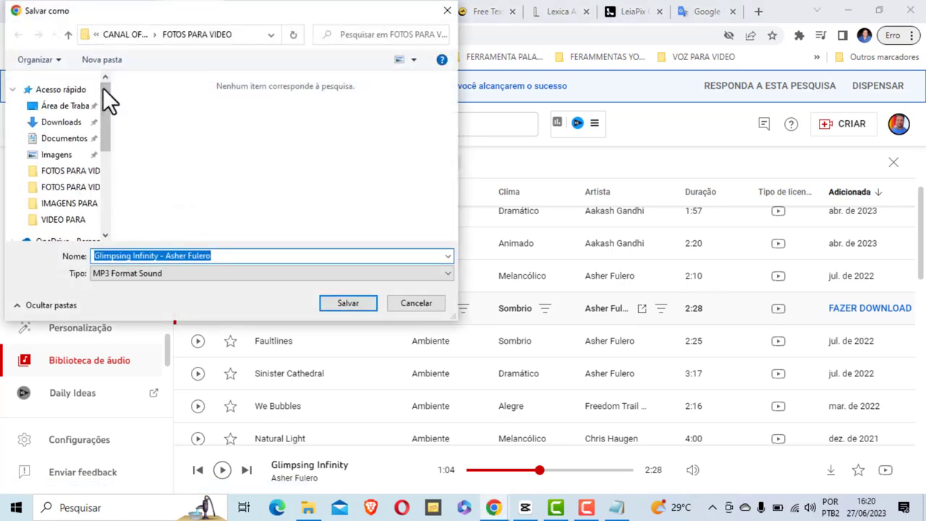
pyautogui.click(64, 107)
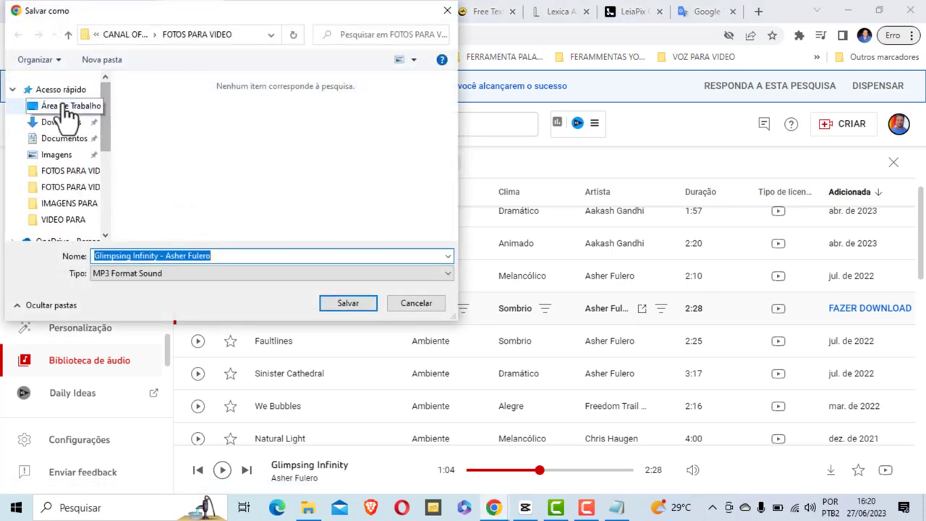
pyautogui.click(341, 299)
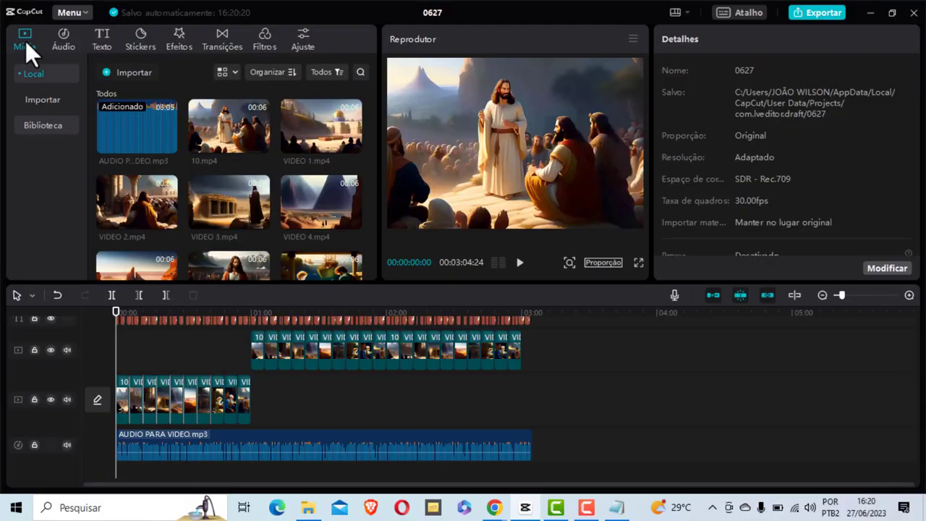
# Switch to CapCut and import the Glimpsing Infinity audio file from the desktop into the project media
pyautogui.click(123, 75)
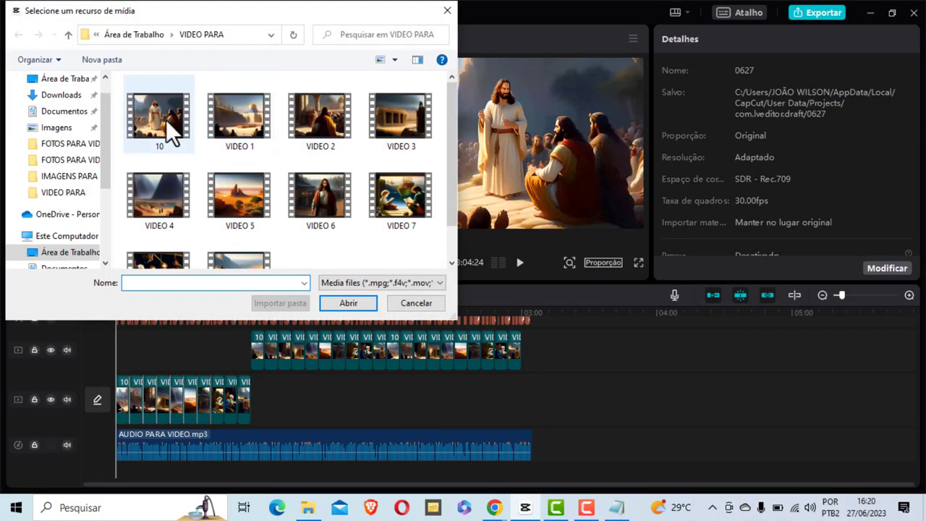
pyautogui.click(65, 79)
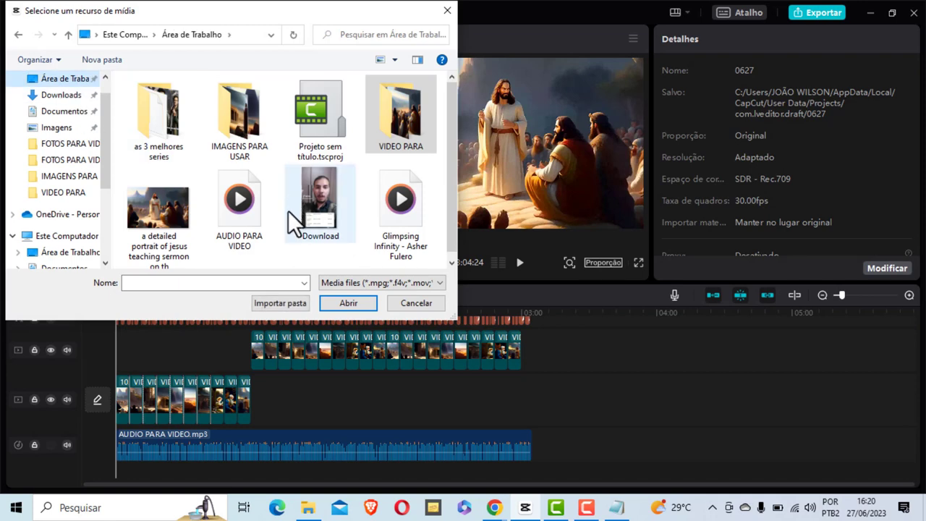
pyautogui.click(398, 194)
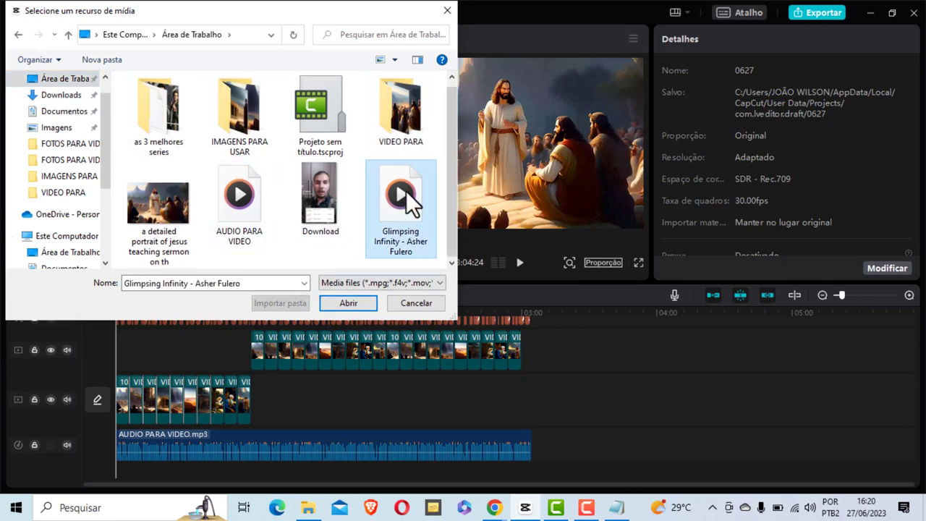
pyautogui.click(349, 302)
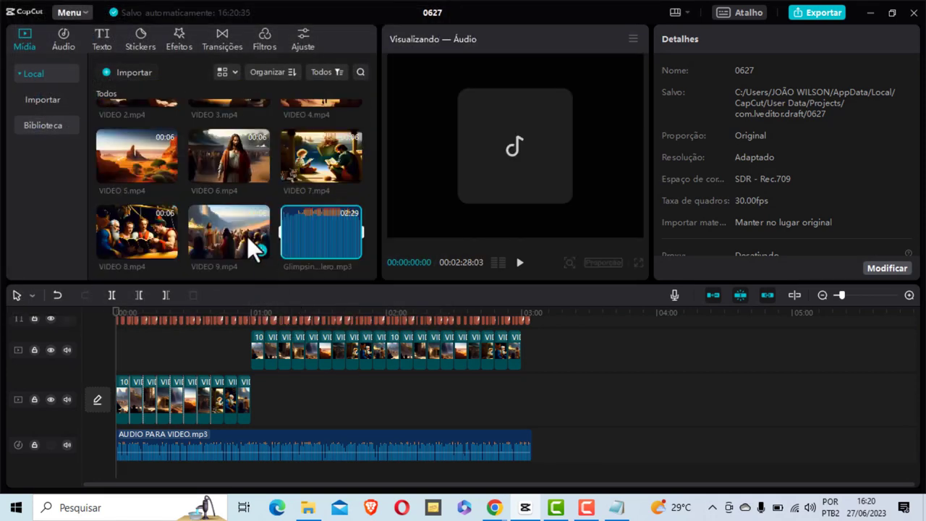
# Place the Glimpsing Infinity track below the narration at the timeline start and trim its end to about 00:02:24:00
pyautogui.moveTo(332, 239); pyautogui.dragTo(118, 480)
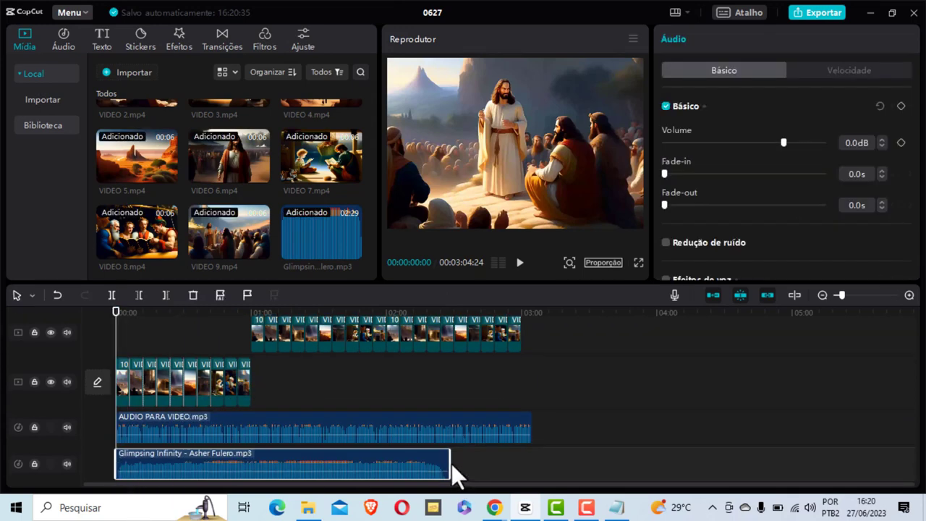
pyautogui.moveTo(452, 467); pyautogui.dragTo(442, 468)
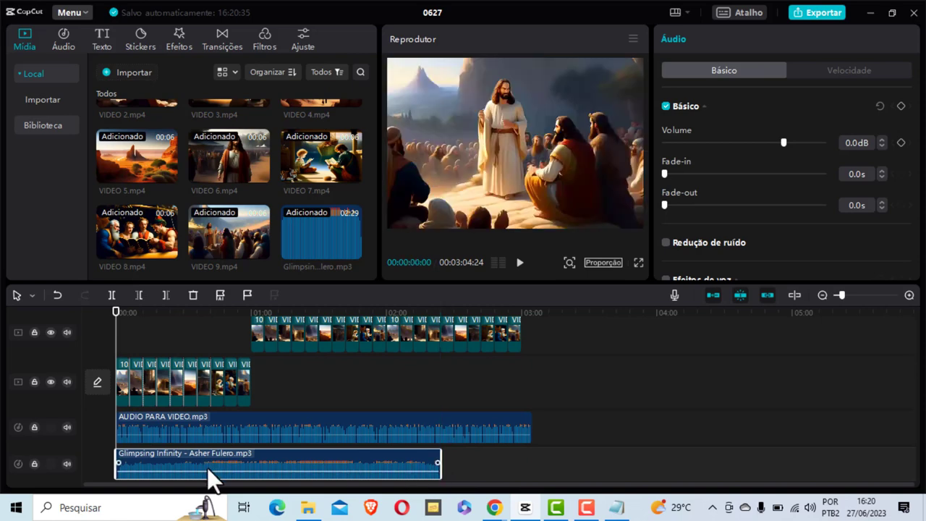
# Lower the background music's volume to about -18.3 dB and play the opening to check it against the narration
pyautogui.moveTo(208, 470); pyautogui.dragTo(203, 470)
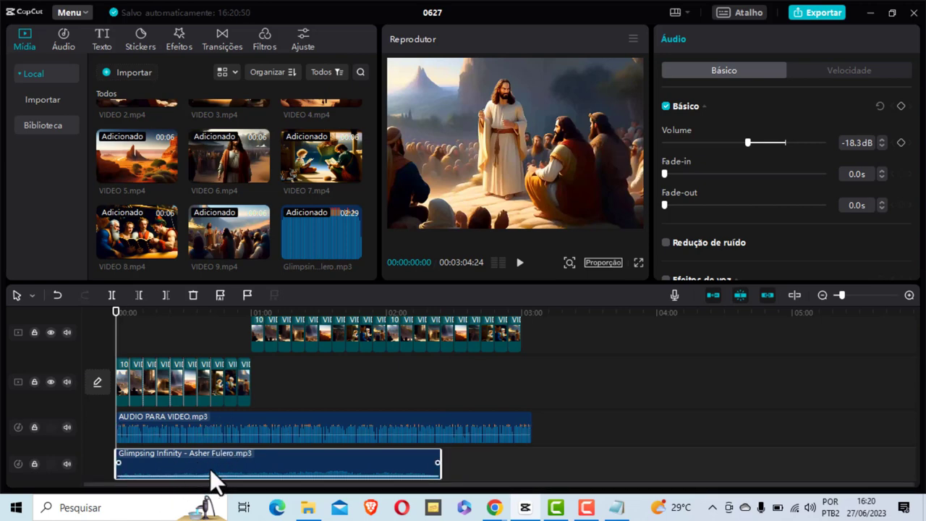
pyautogui.click(520, 263)
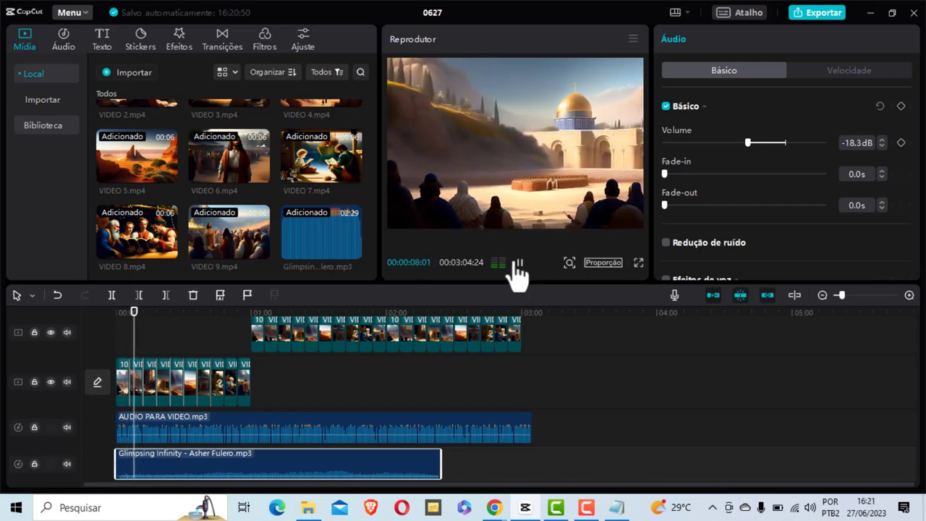
pyautogui.click(519, 262)
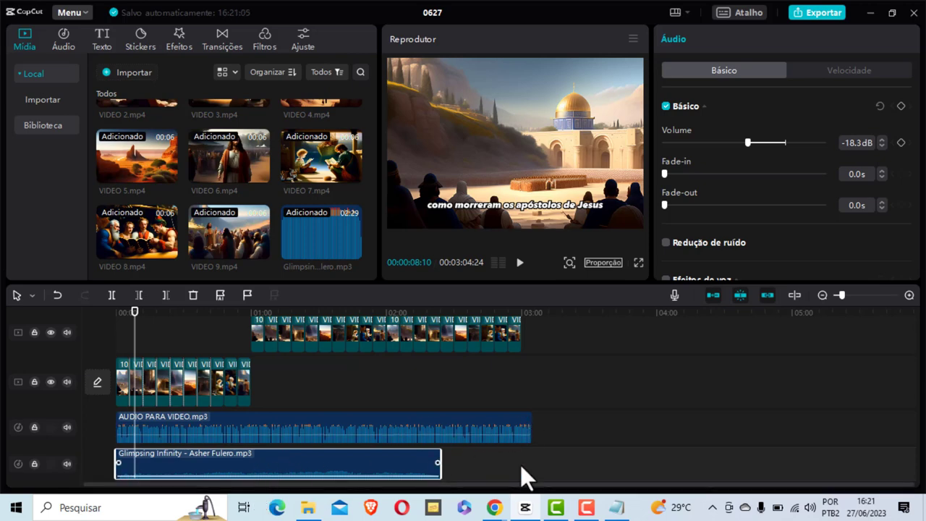
# Copy the background music clip and paste the duplicate directly after the original at 00:02:24:00
pyautogui.rightClick(335, 474)
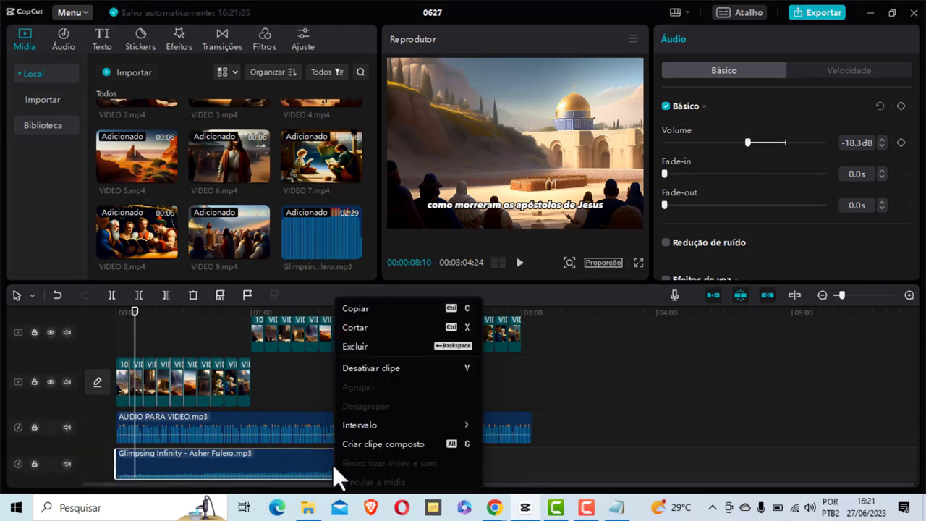
pyautogui.click(359, 311)
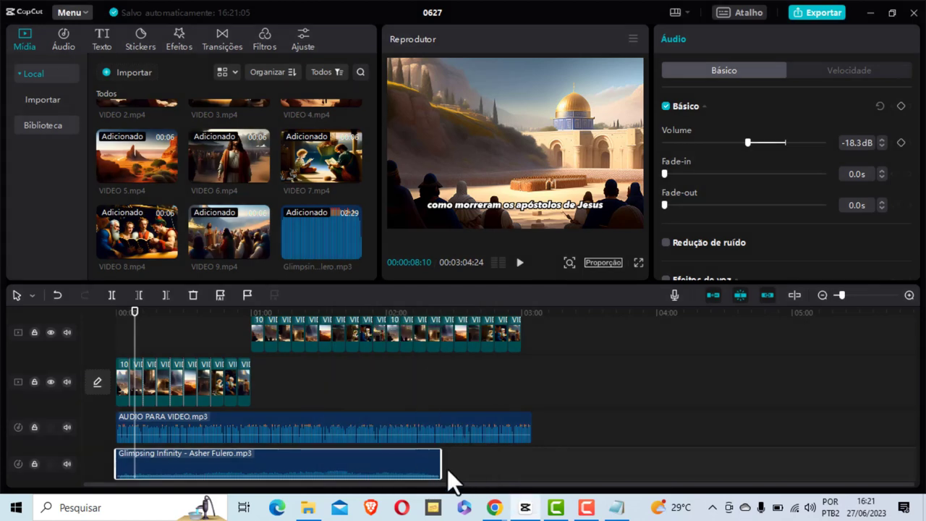
pyautogui.click(448, 479)
pyautogui.click(439, 486)
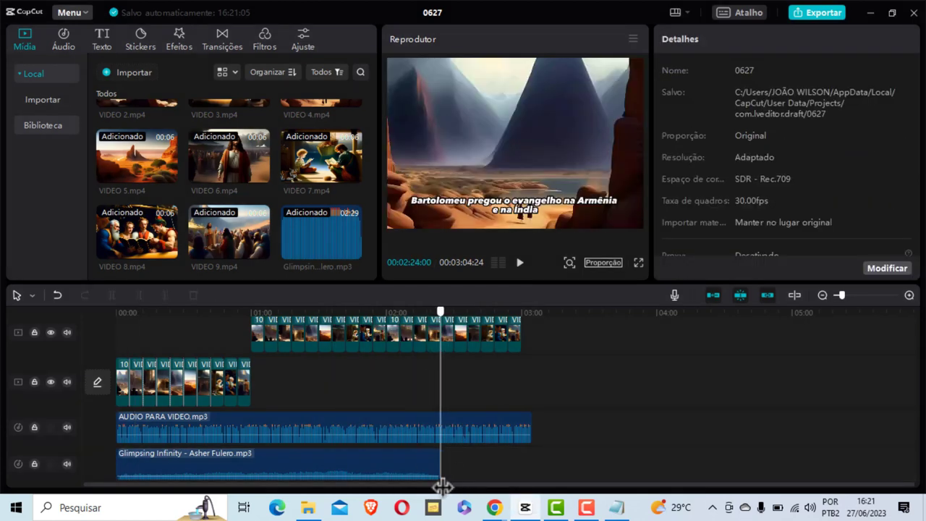
pyautogui.rightClick(458, 470)
pyautogui.click(476, 442)
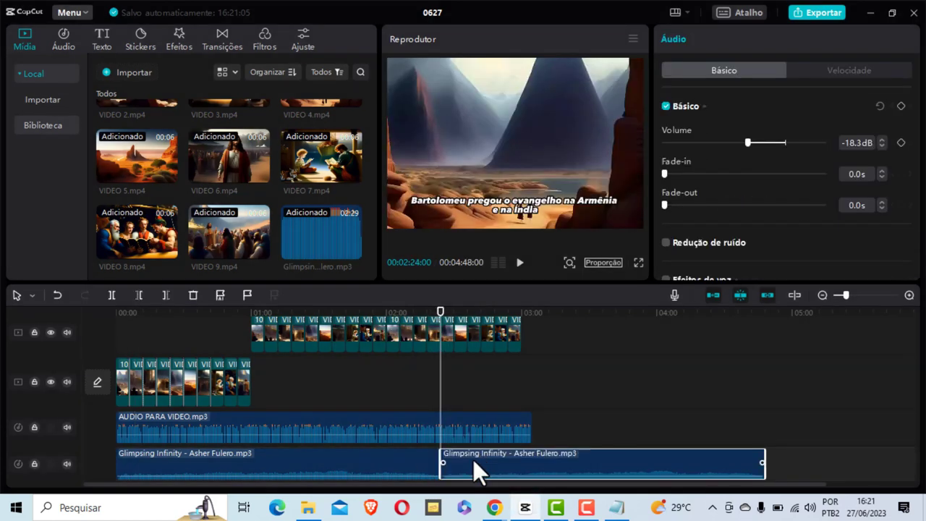
# Trim the duplicated music clip's end to match the narration's end and set its fade-out to 7.2 s
pyautogui.moveTo(766, 463); pyautogui.dragTo(533, 463)
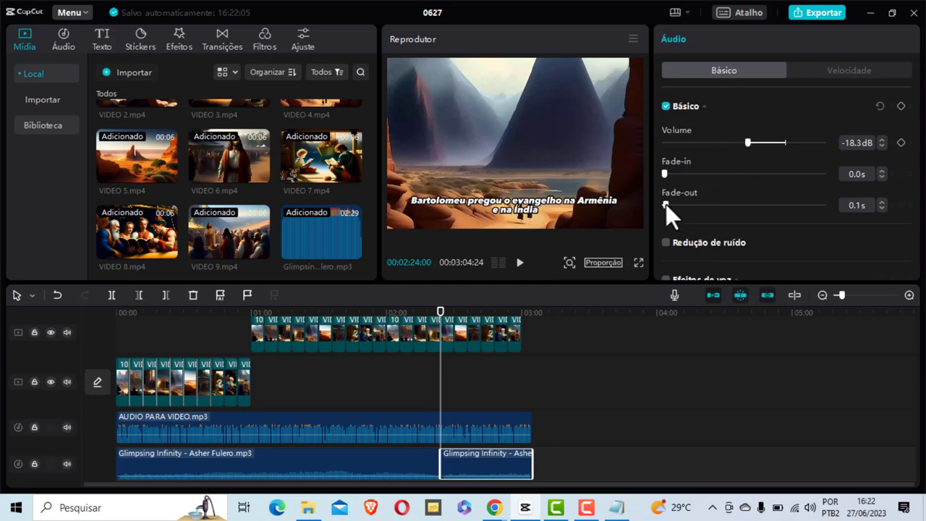
pyautogui.moveTo(665, 205); pyautogui.dragTo(778, 206)
# Play the video's ending from about 00:02:55:26 to check the music fade-out
pyautogui.moveTo(437, 329); pyautogui.dragTo(516, 334)
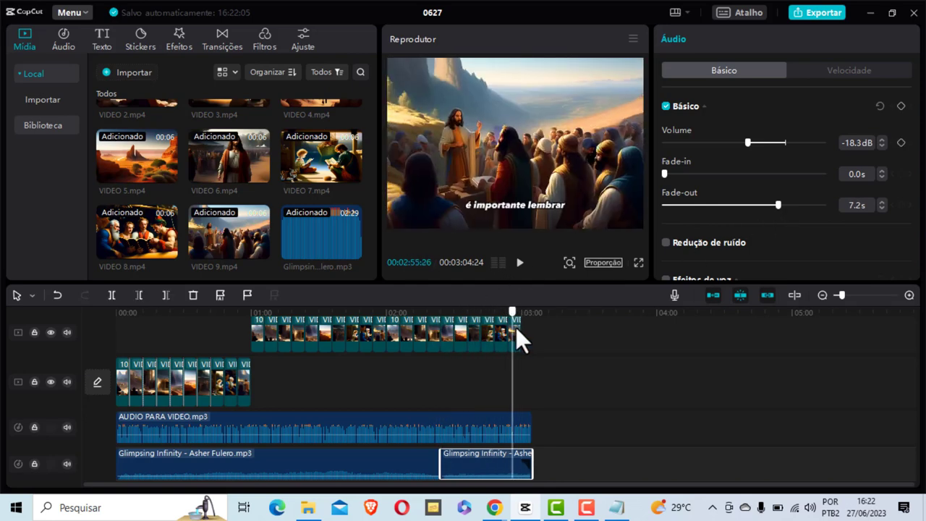
pyautogui.click(519, 262)
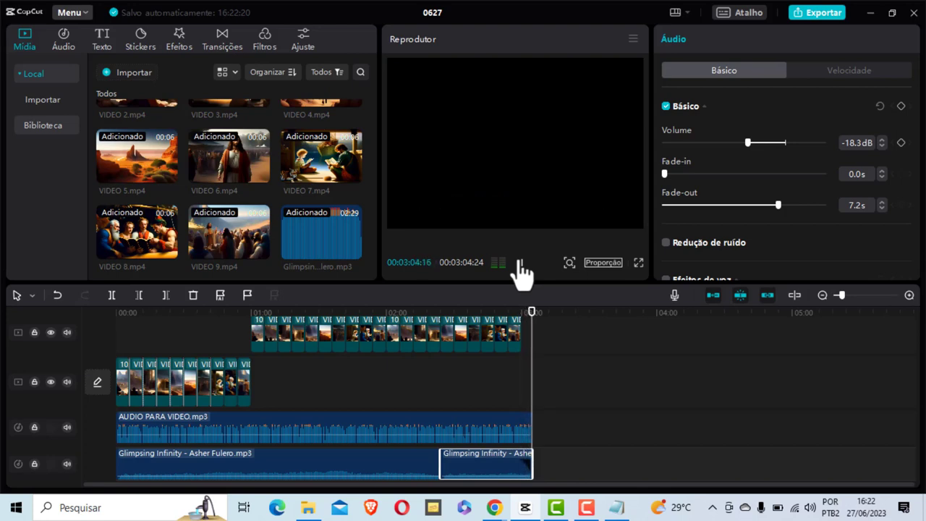
pyautogui.click(520, 263)
# Copy the last video clip and paste the duplicate directly after it at 00:03:00:00 to cover the end of the narration
pyautogui.moveTo(536, 352); pyautogui.dragTo(490, 349)
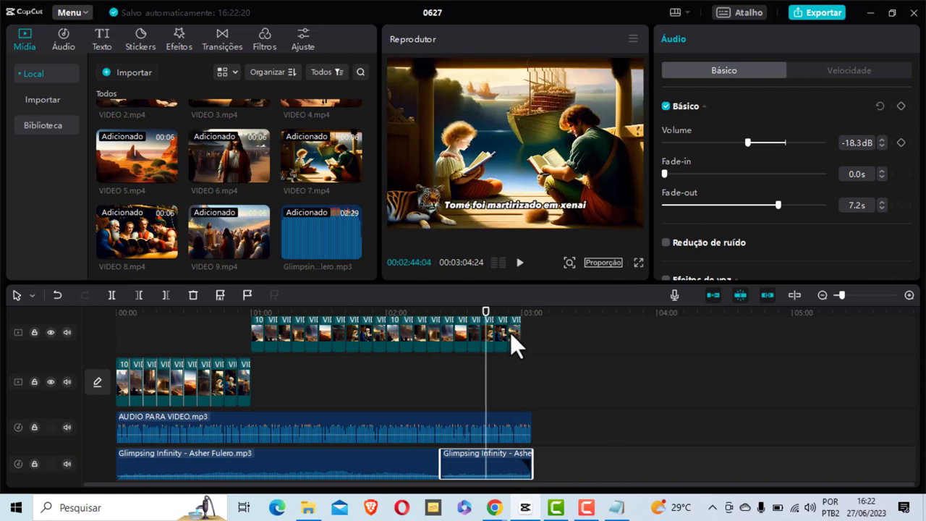
pyautogui.click(516, 335)
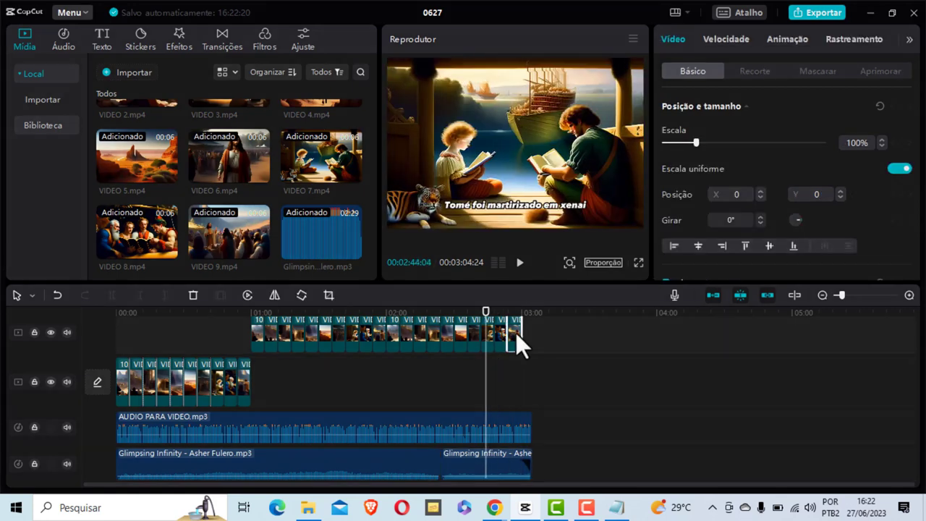
pyautogui.rightClick(516, 335)
pyautogui.click(549, 189)
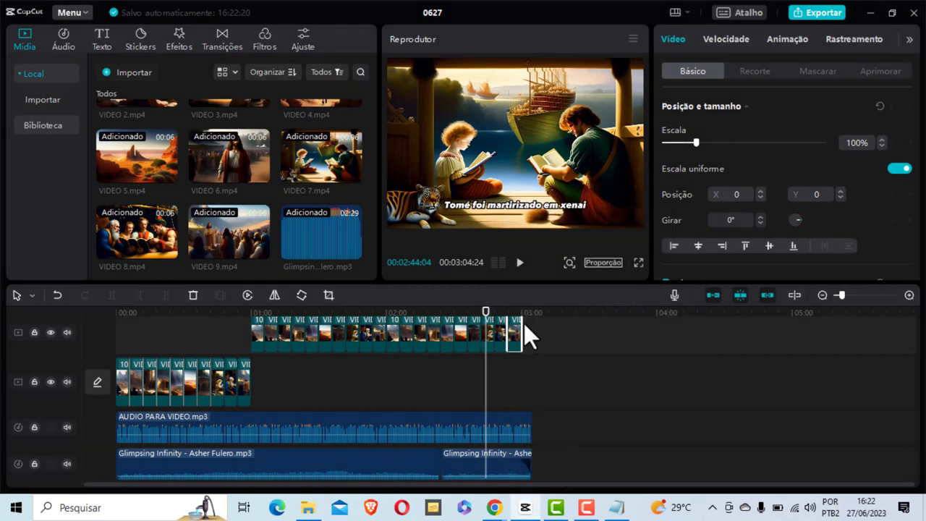
pyautogui.click(524, 326)
pyautogui.click(526, 327)
pyautogui.rightClick(525, 327)
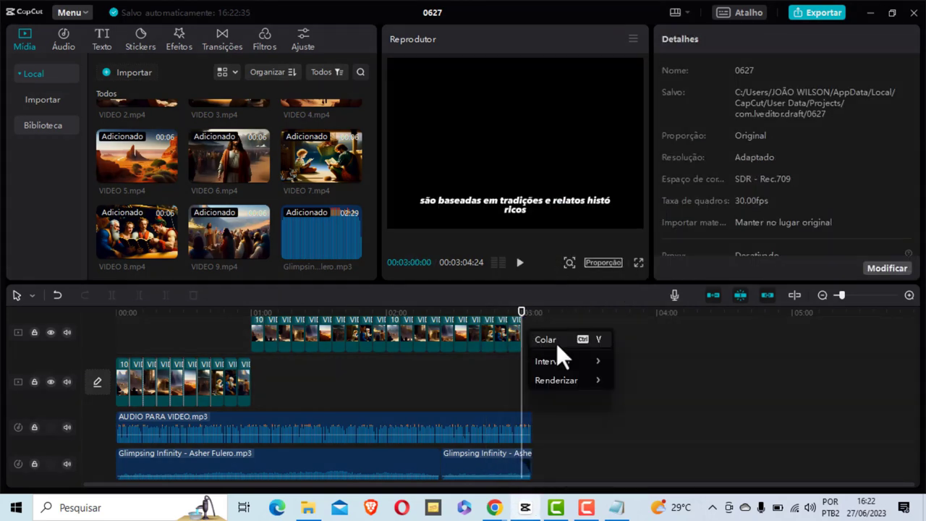
pyautogui.click(555, 342)
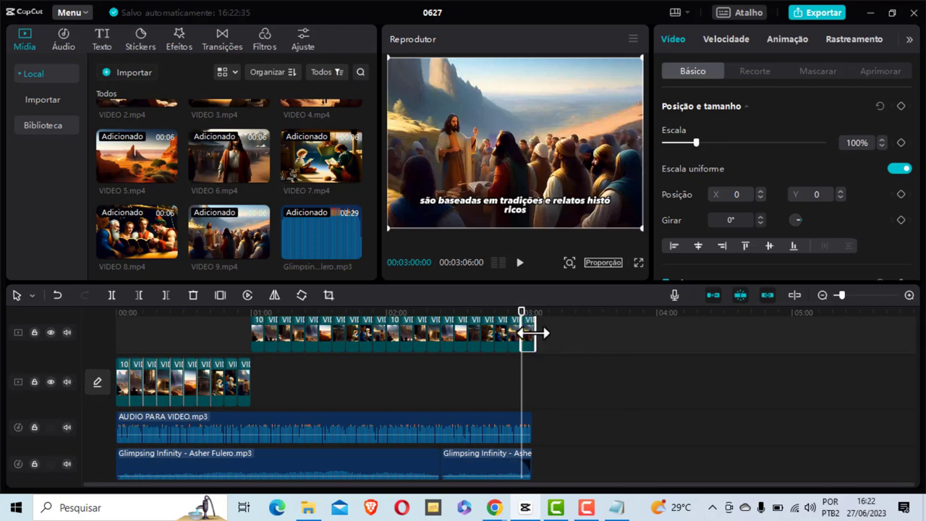
pyautogui.moveTo(533, 333)
pyautogui.mouseDown()
pyautogui.moveTo(526, 327)
pyautogui.moveTo(534, 345)
pyautogui.mouseUp()
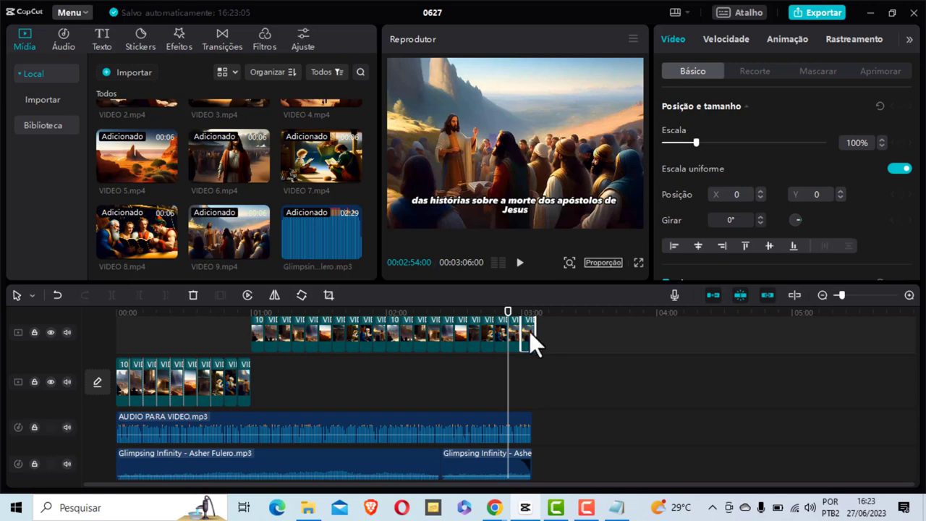
pyautogui.moveTo(525, 433)
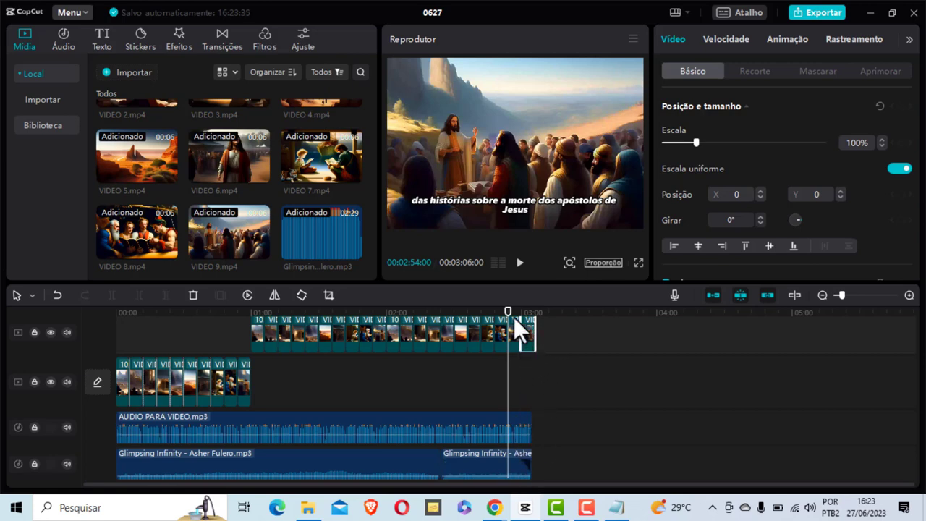
pyautogui.moveTo(508, 323); pyautogui.dragTo(526, 310)
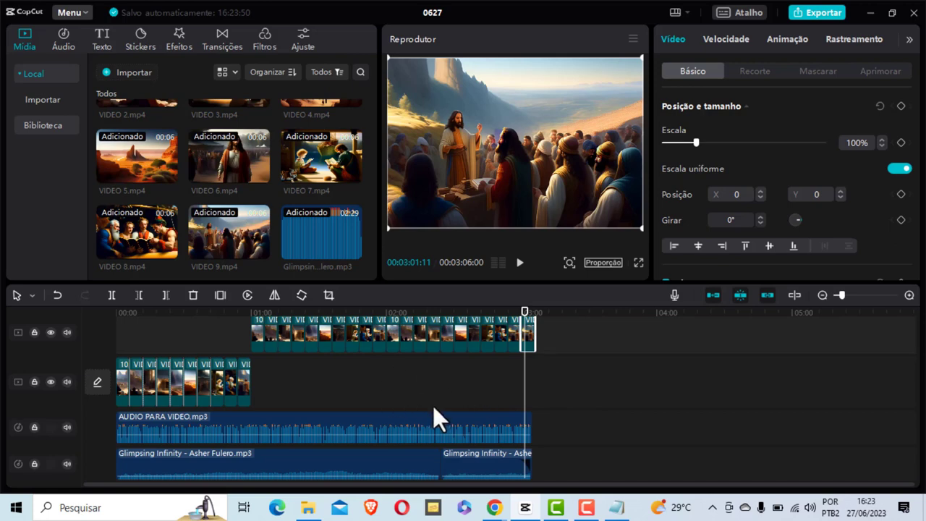
# Play the video's opening seconds from the timeline start and review the caption, video and audio tracks
pyautogui.moveTo(526, 312); pyautogui.dragTo(98, 313)
pyautogui.click(520, 261)
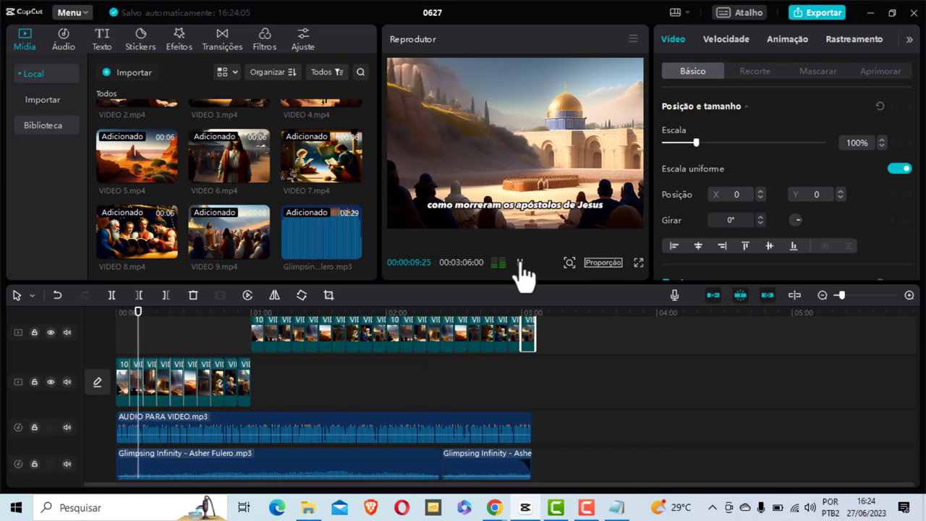
pyautogui.click(519, 263)
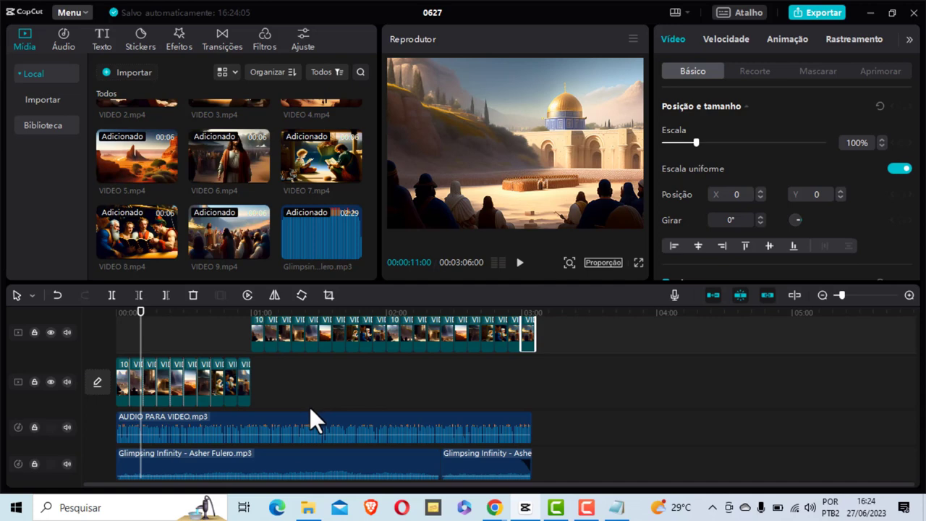
pyautogui.scroll(1, 290, 383)
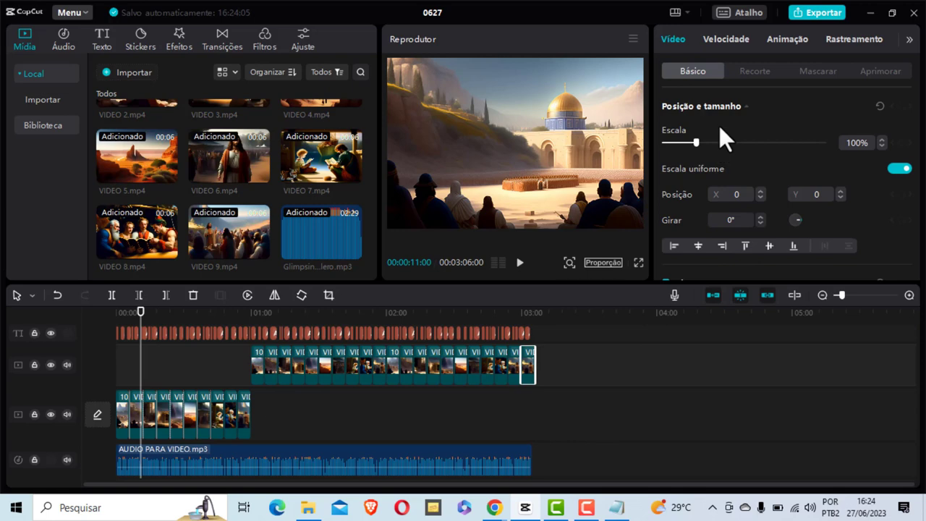
pyautogui.scroll(-1, 719, 126)
pyautogui.scroll(1, 719, 126)
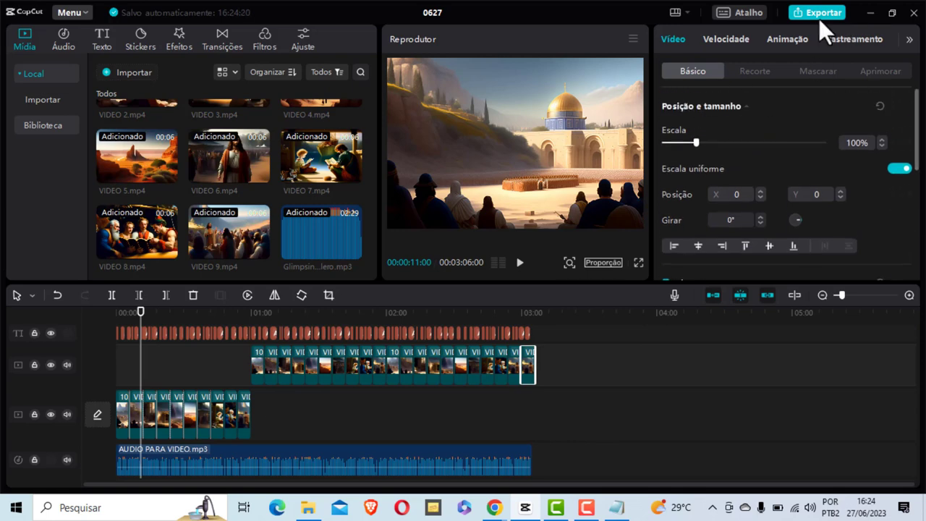
# Export the video as 0627 to the desktop (Área de Trabalho) in 1080P, H.264, mp4 at 30fps
pyautogui.click(821, 13)
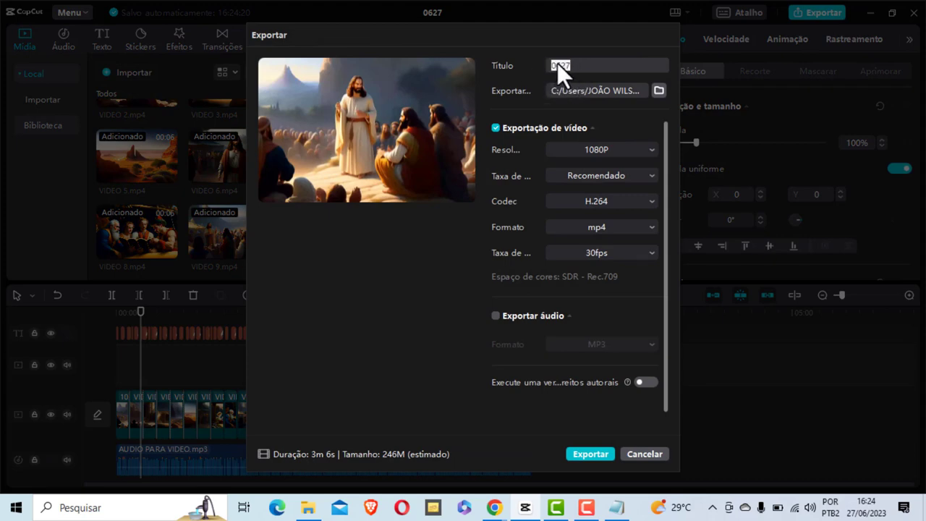
pyautogui.click(656, 87)
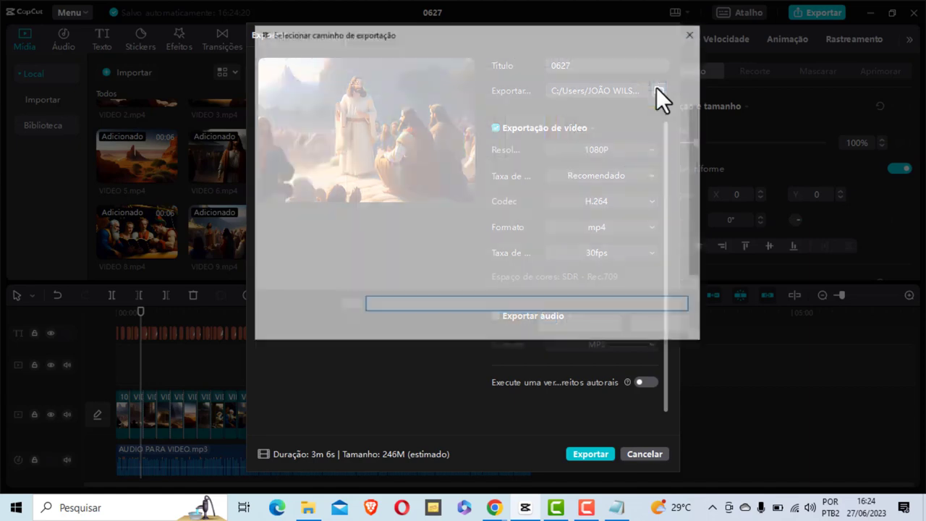
pyautogui.scroll(1, 353, 107)
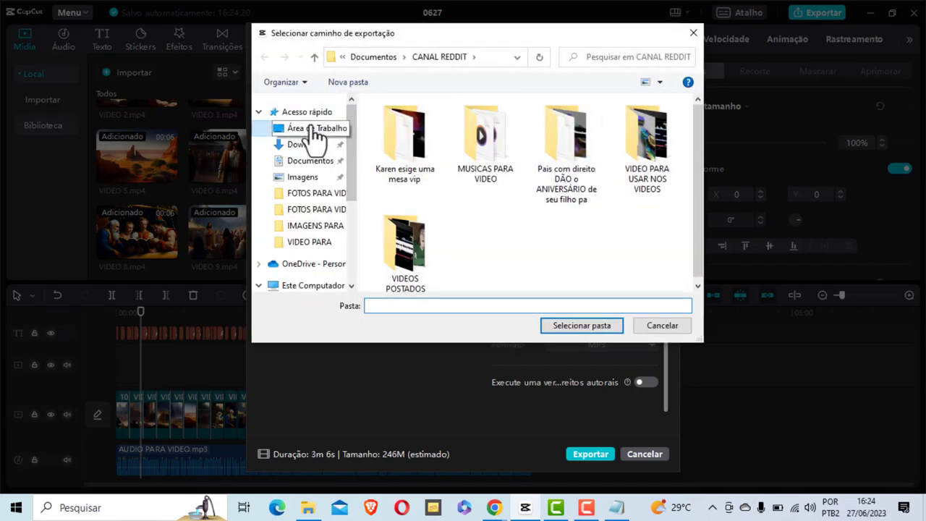
pyautogui.click(313, 131)
pyautogui.click(577, 325)
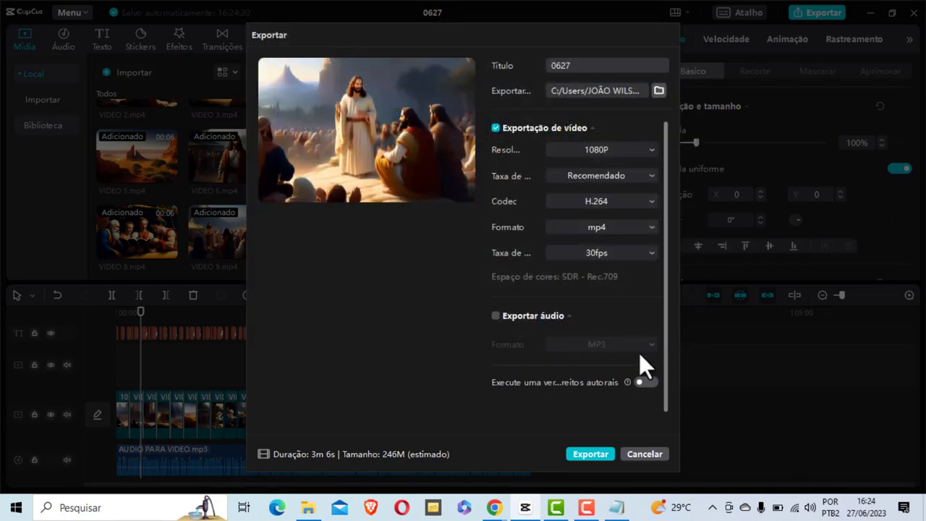
pyautogui.click(590, 455)
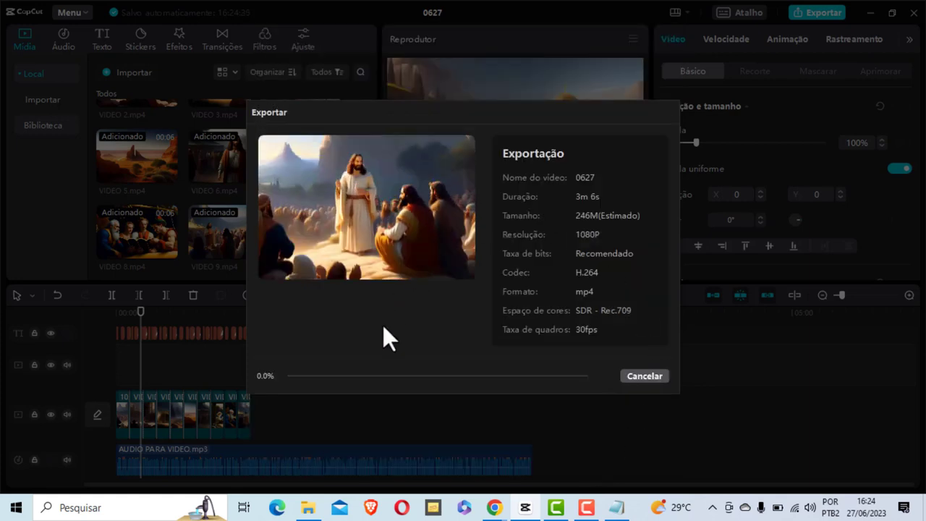